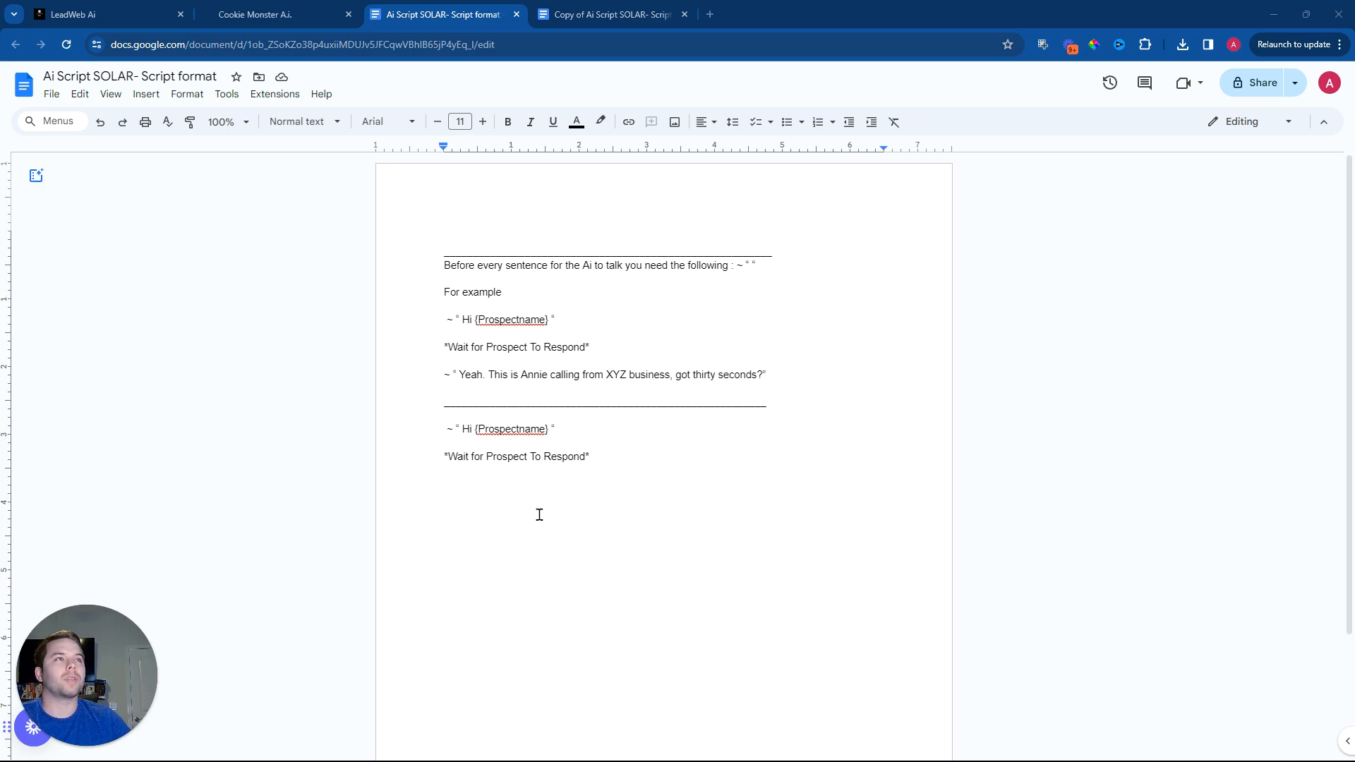
# Step: Examine the script format example and the opening greeting and wait lines beneath it
pyautogui.moveTo(769, 373); pyautogui.dragTo(427, 268)
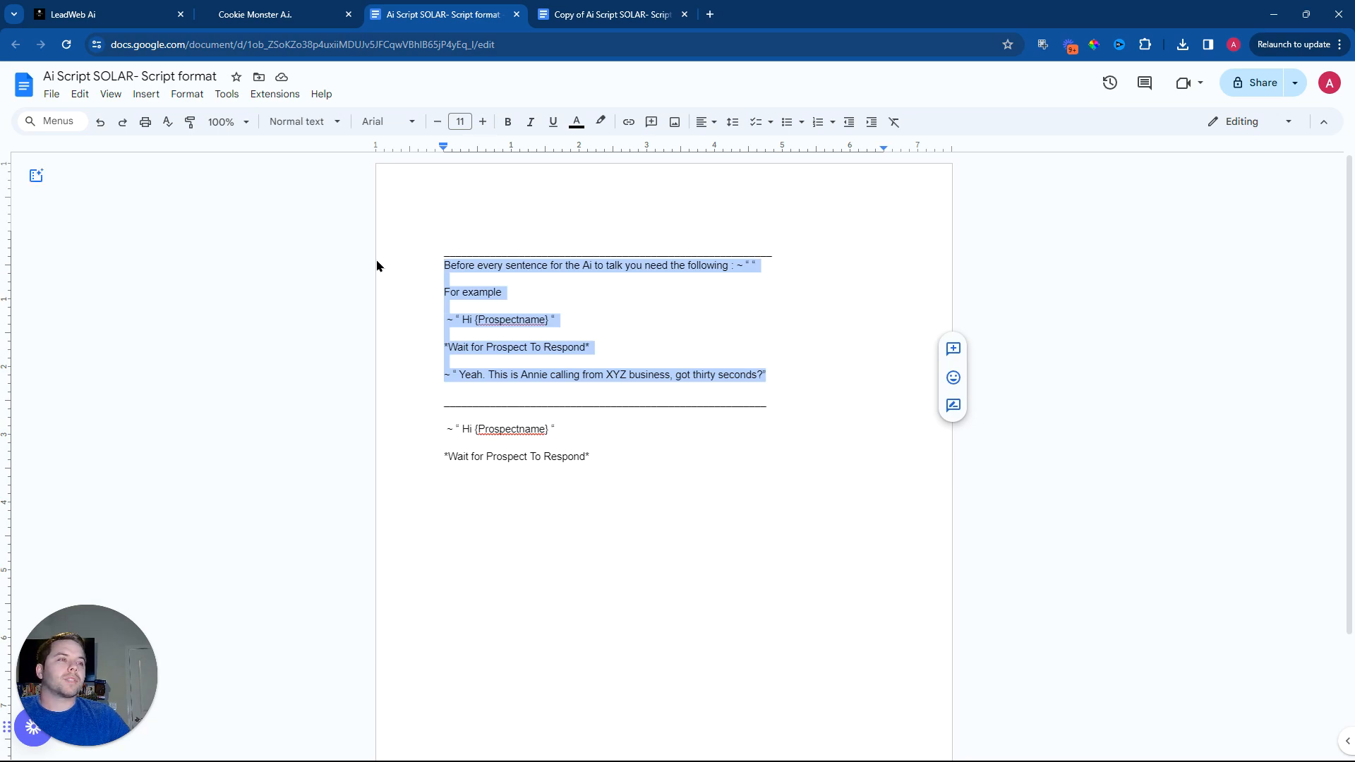
pyautogui.click(563, 320)
pyautogui.moveTo(563, 320); pyautogui.dragTo(613, 342)
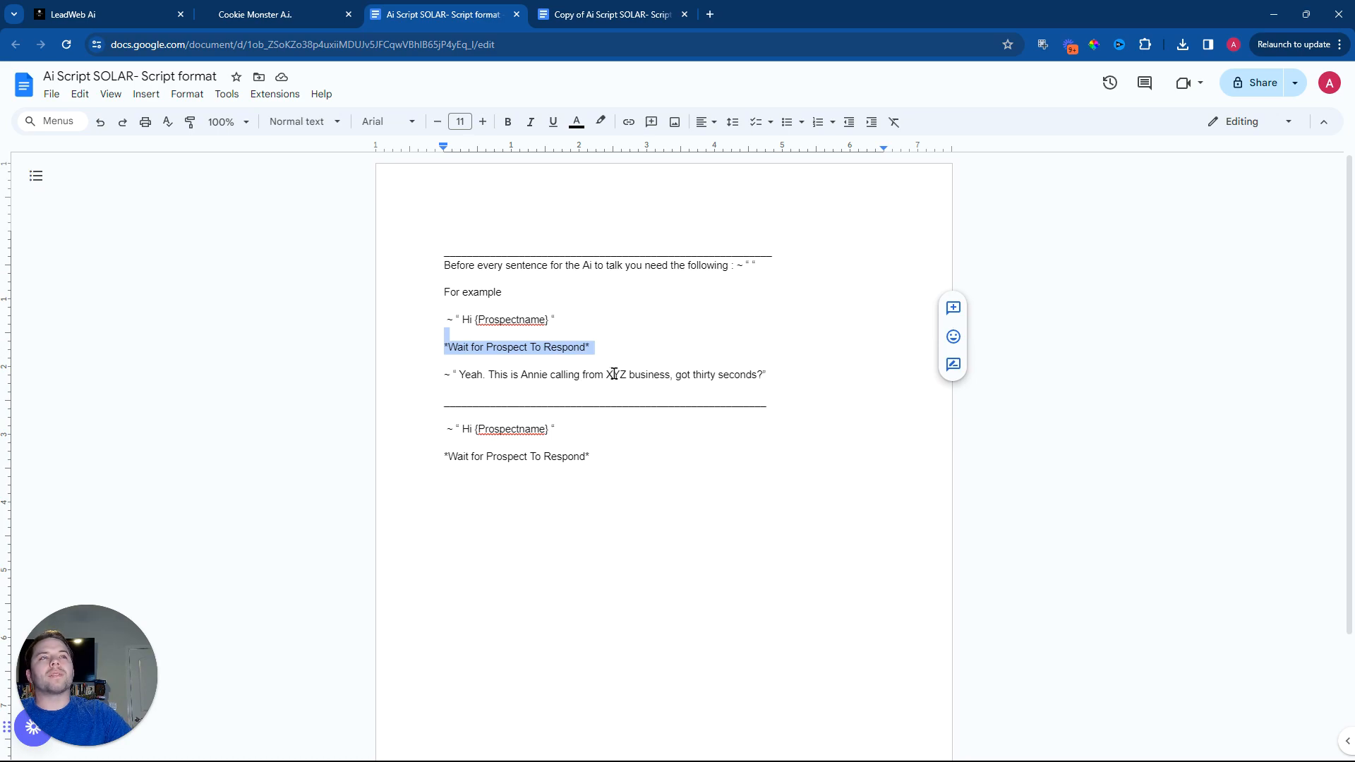
pyautogui.moveTo(460, 374); pyautogui.dragTo(435, 374)
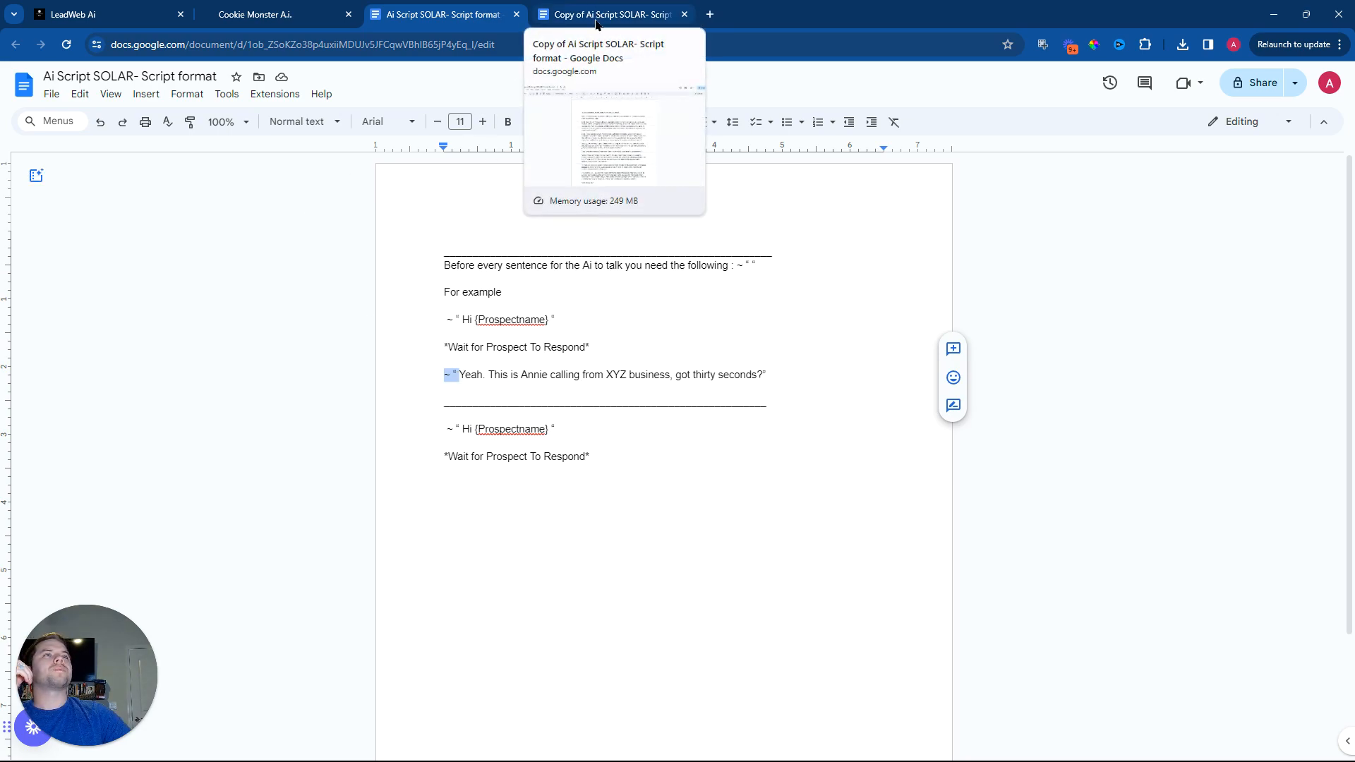
pyautogui.moveTo(601, 429); pyautogui.dragTo(424, 430)
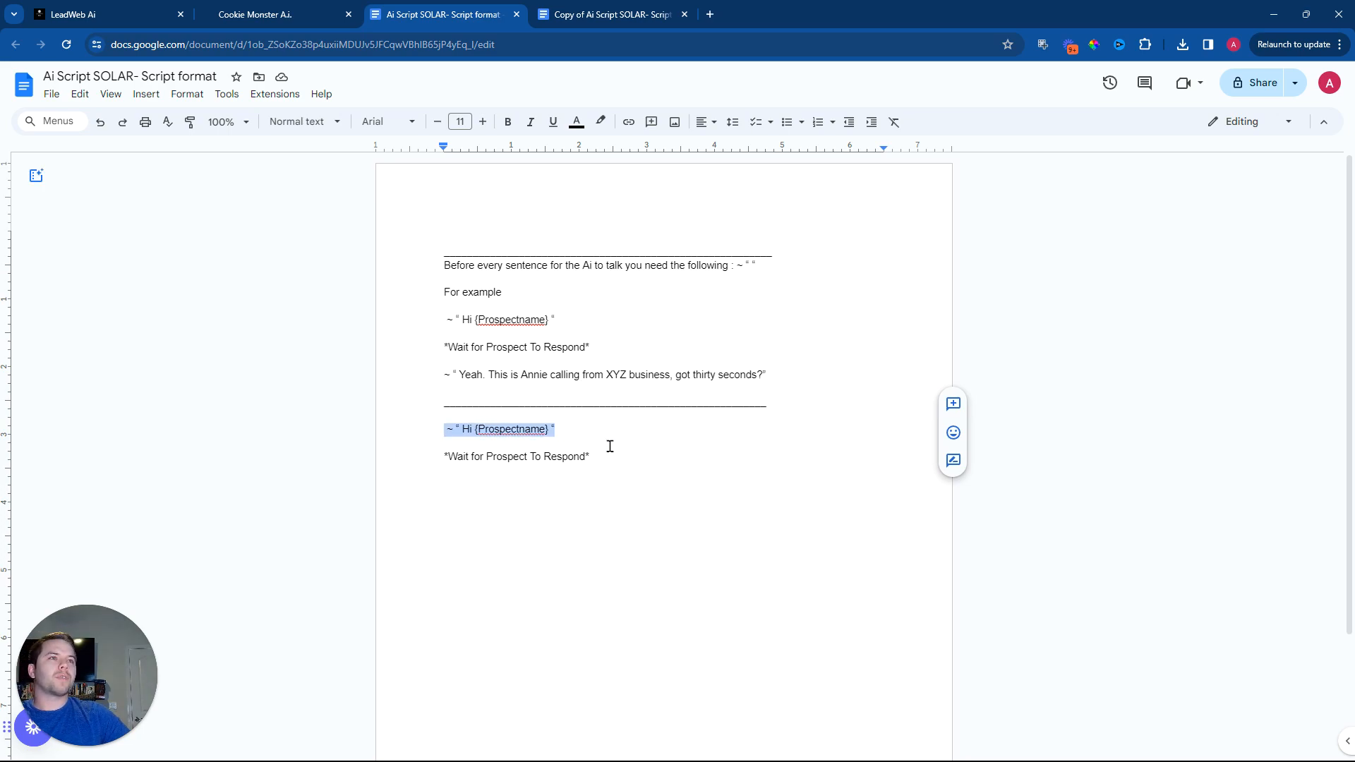
pyautogui.click(614, 447)
pyautogui.tripleClick(432, 435)
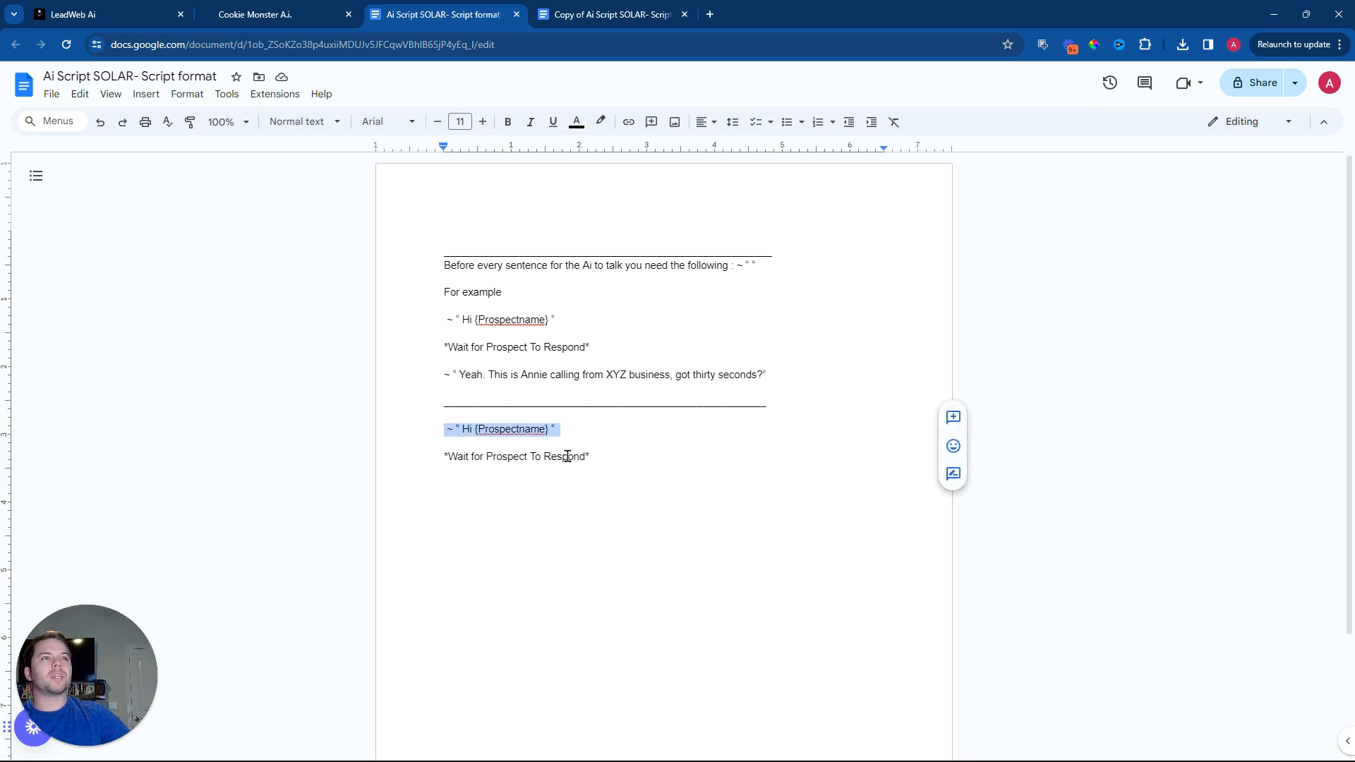
pyautogui.moveTo(607, 455); pyautogui.dragTo(421, 460)
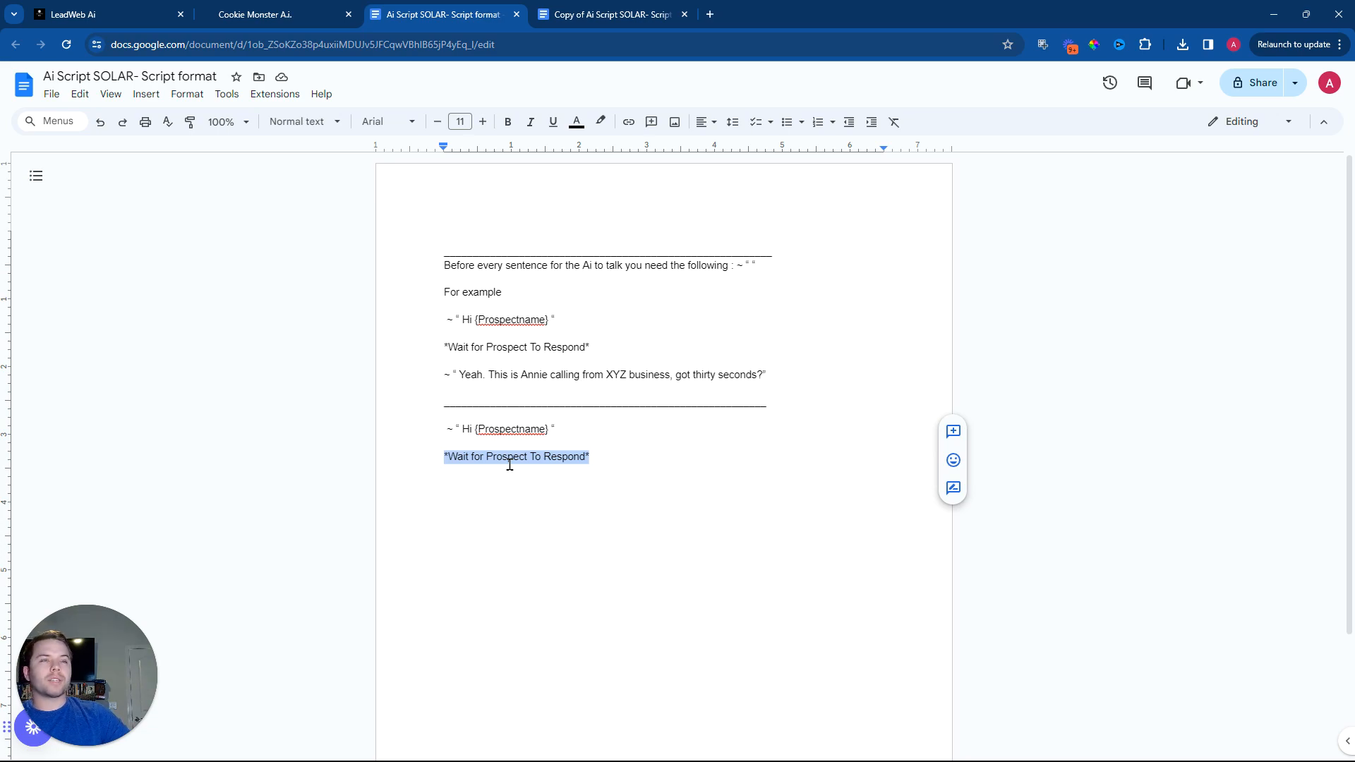
pyautogui.click(606, 456)
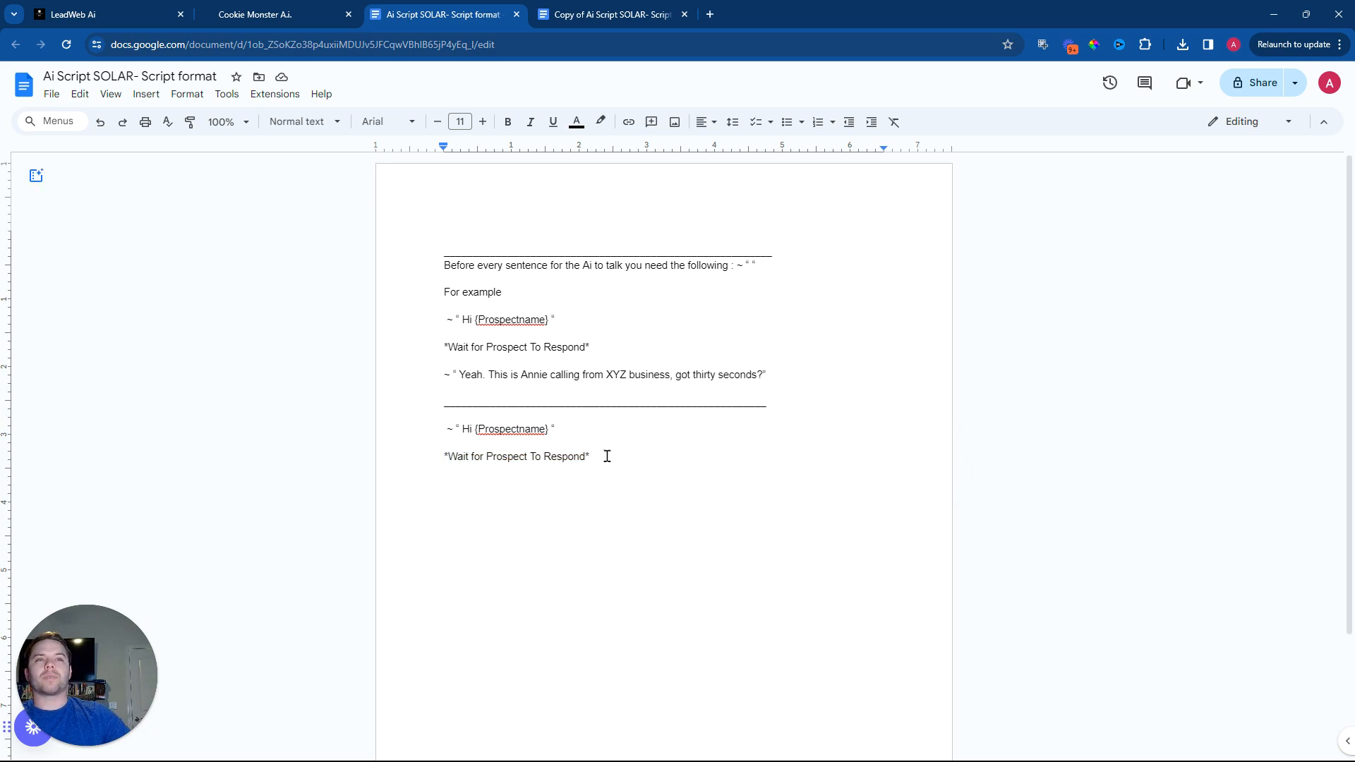
# Step: Copy the "Yeah. I'm just following up about the electrical meter" paragraph from the Copy of Ai Script SOLAR document below the last wait line of the script format document
pyautogui.click(590, 22)
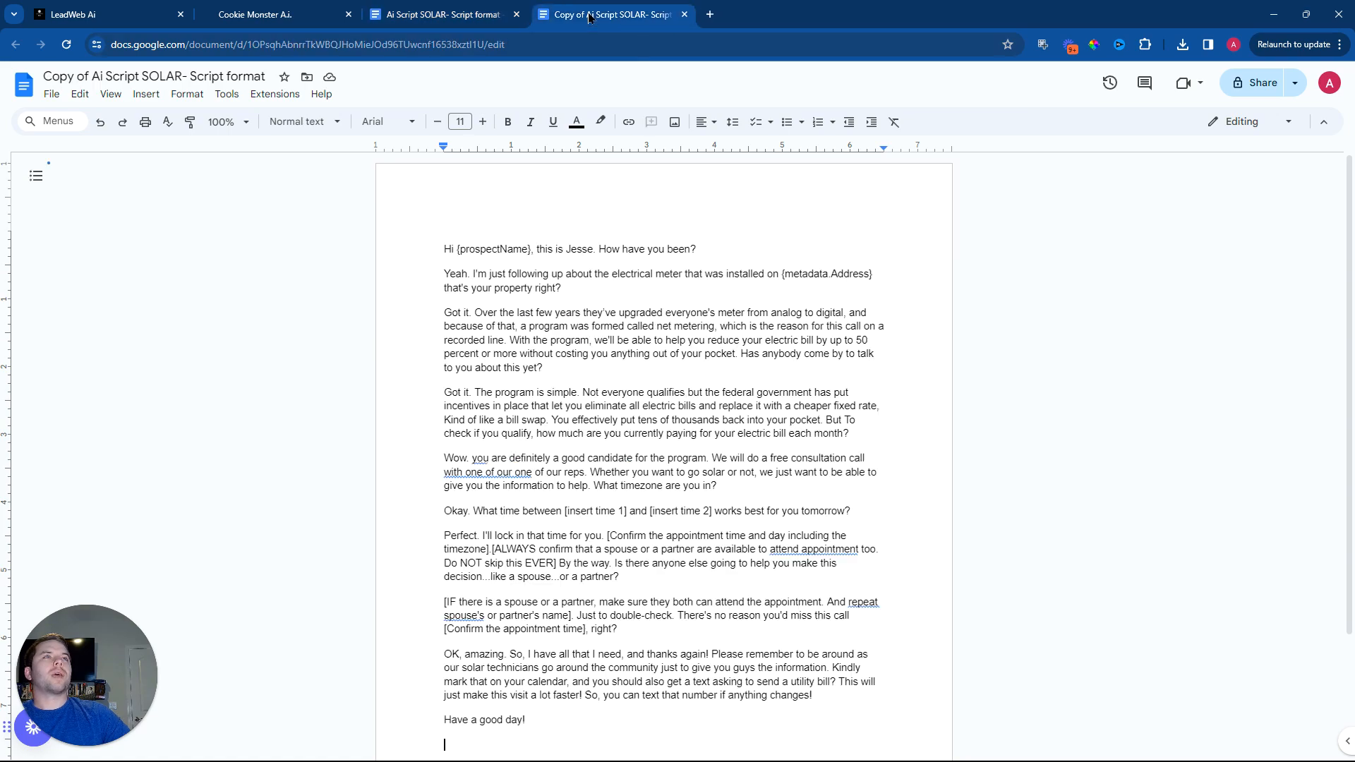
pyautogui.moveTo(443, 273); pyautogui.dragTo(563, 288)
pyautogui.hotkey('ctrl', 'c')
pyautogui.rightClick(563, 287)
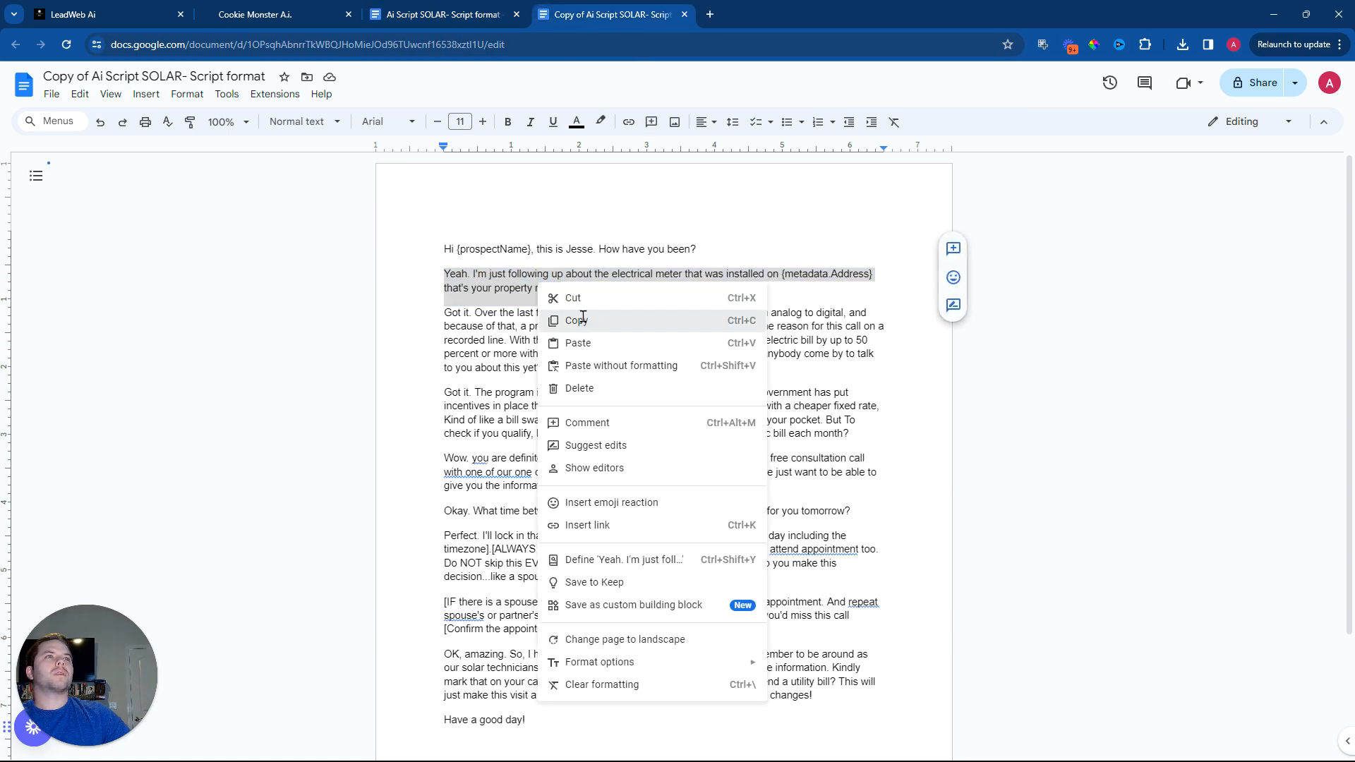
pyautogui.click(595, 64)
pyautogui.click(449, 18)
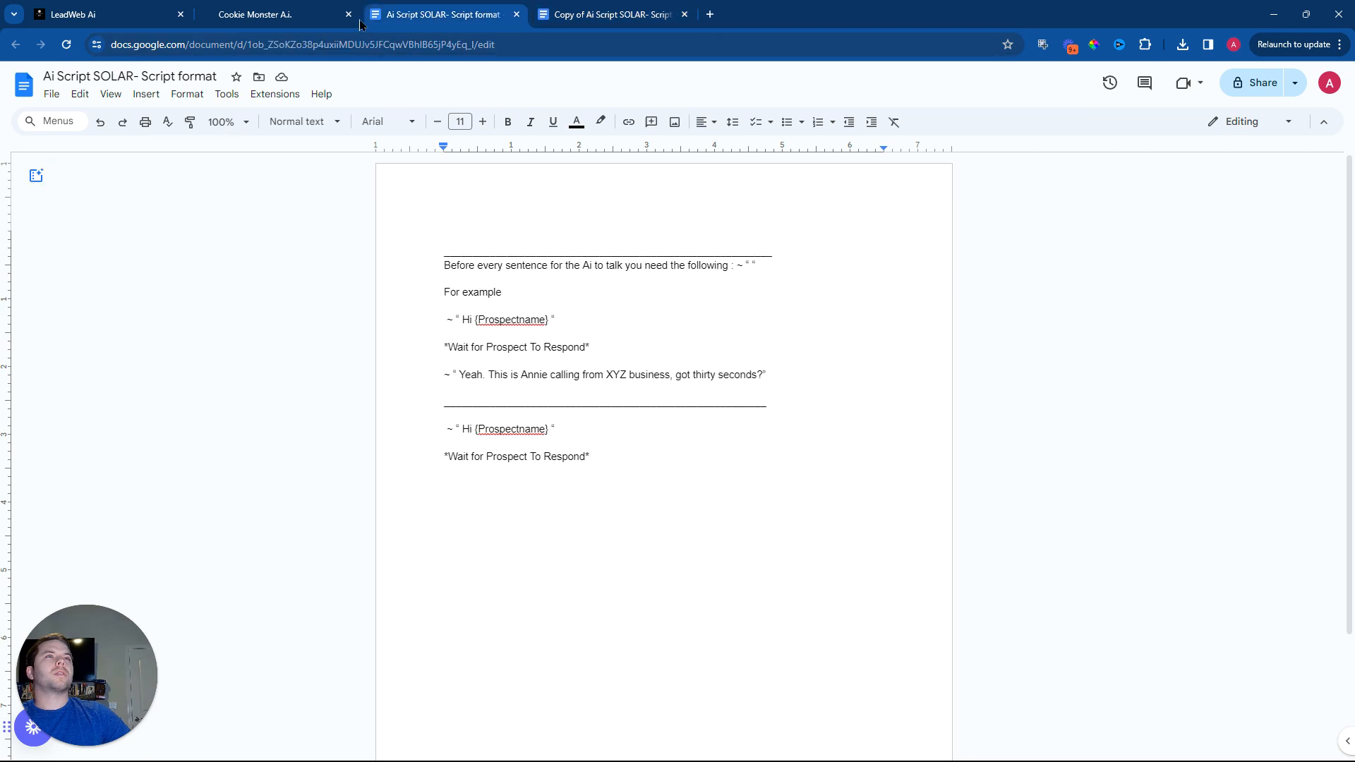
pyautogui.press('Return')
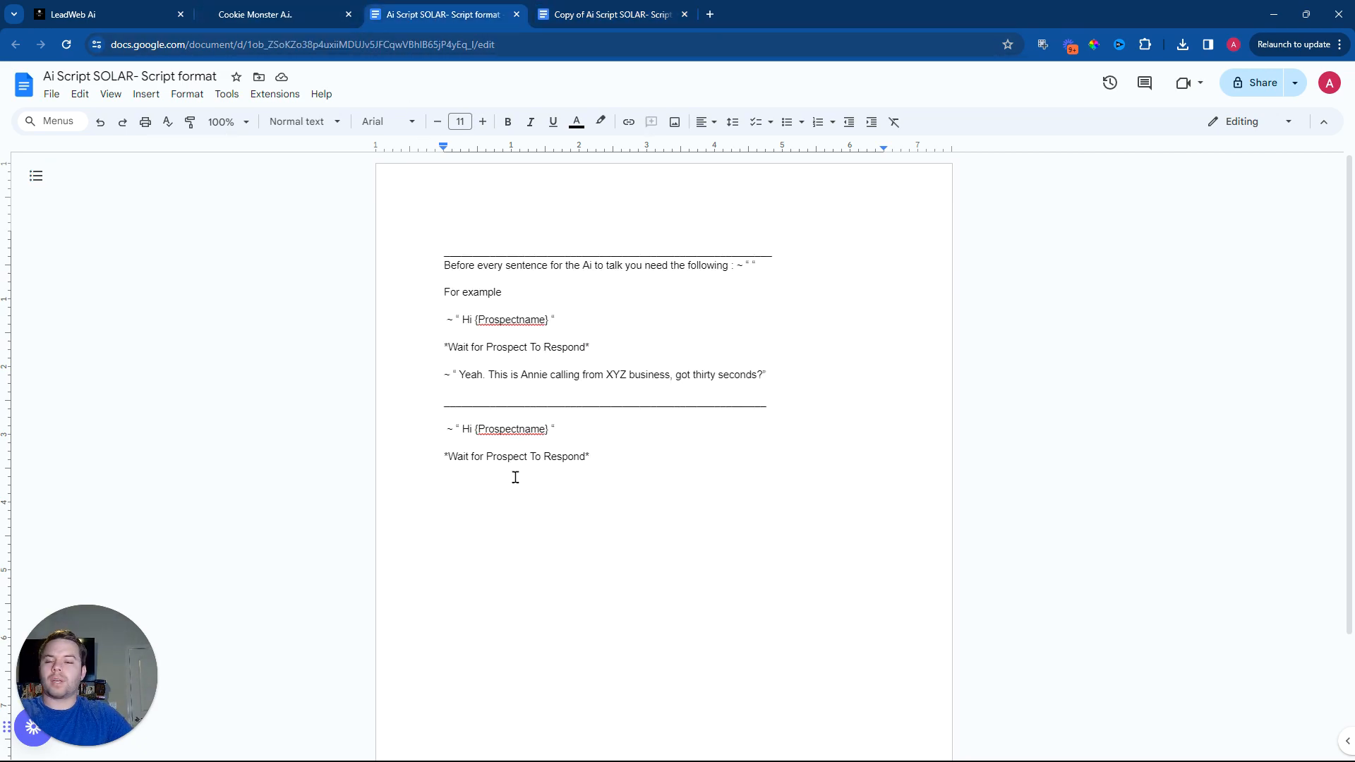
pyautogui.hotkey('ctrl', 'v')
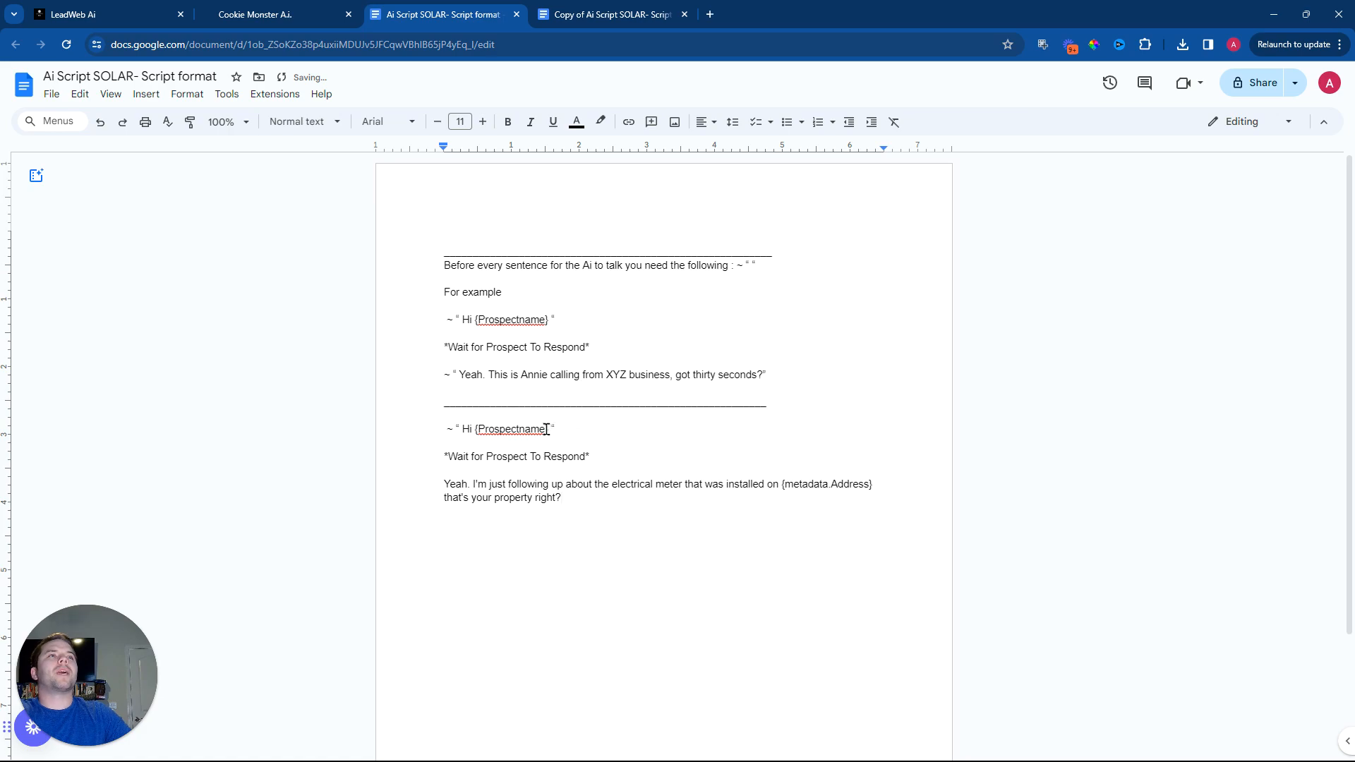
# Step: Extend the greeting below the divider, inside its quotation marks, with "this is", the caller's first name and "calling from ABC Solar, got a sec?"
pyautogui.click(551, 430)
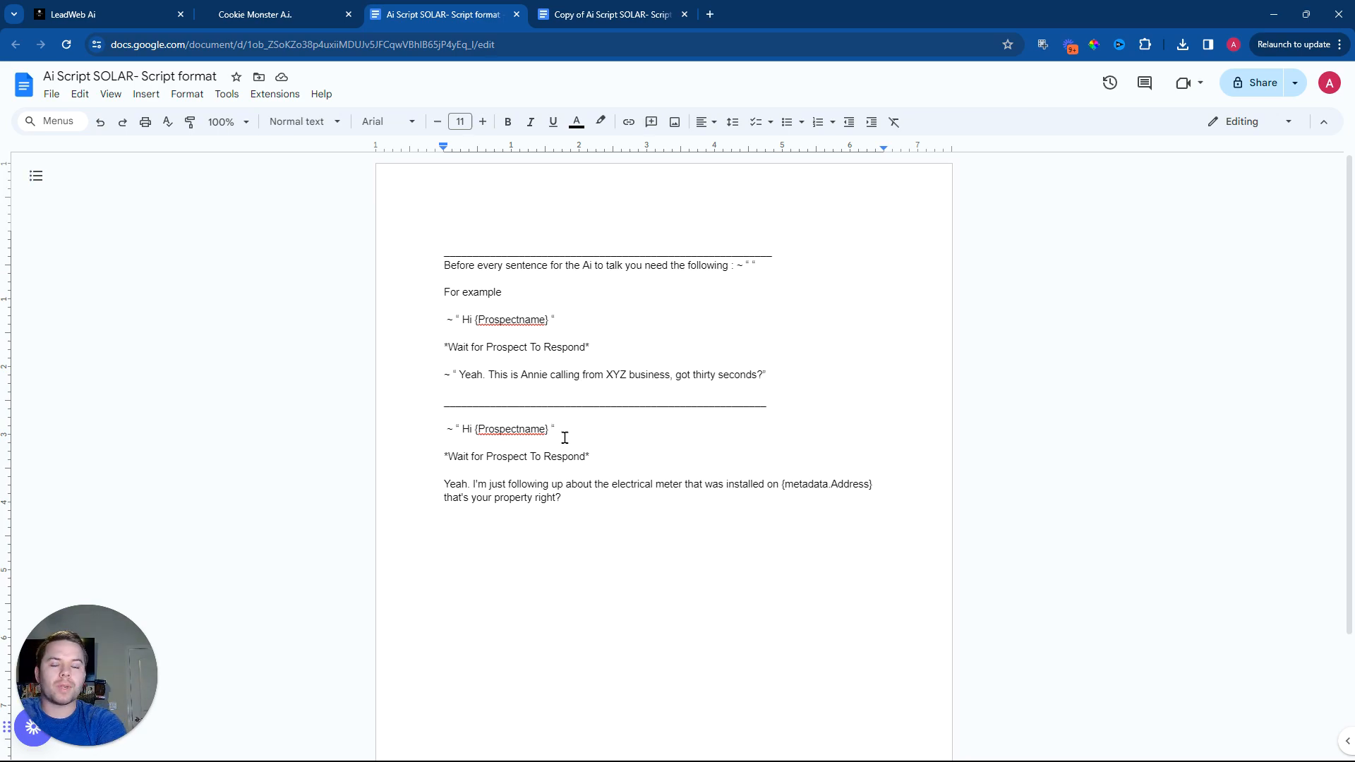
pyautogui.write('this si')
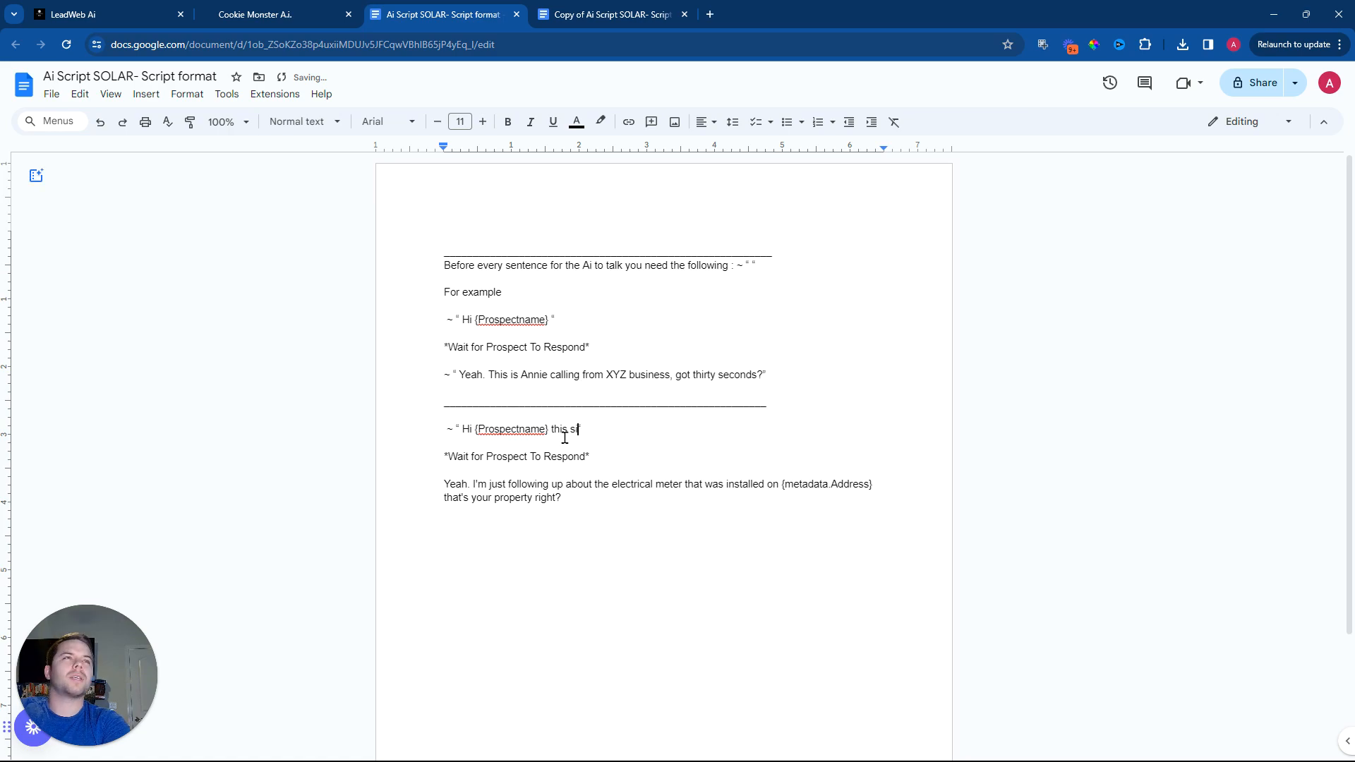
pyautogui.press('BackSpace')
pyautogui.press('BackSpace')
pyautogui.write('is ')
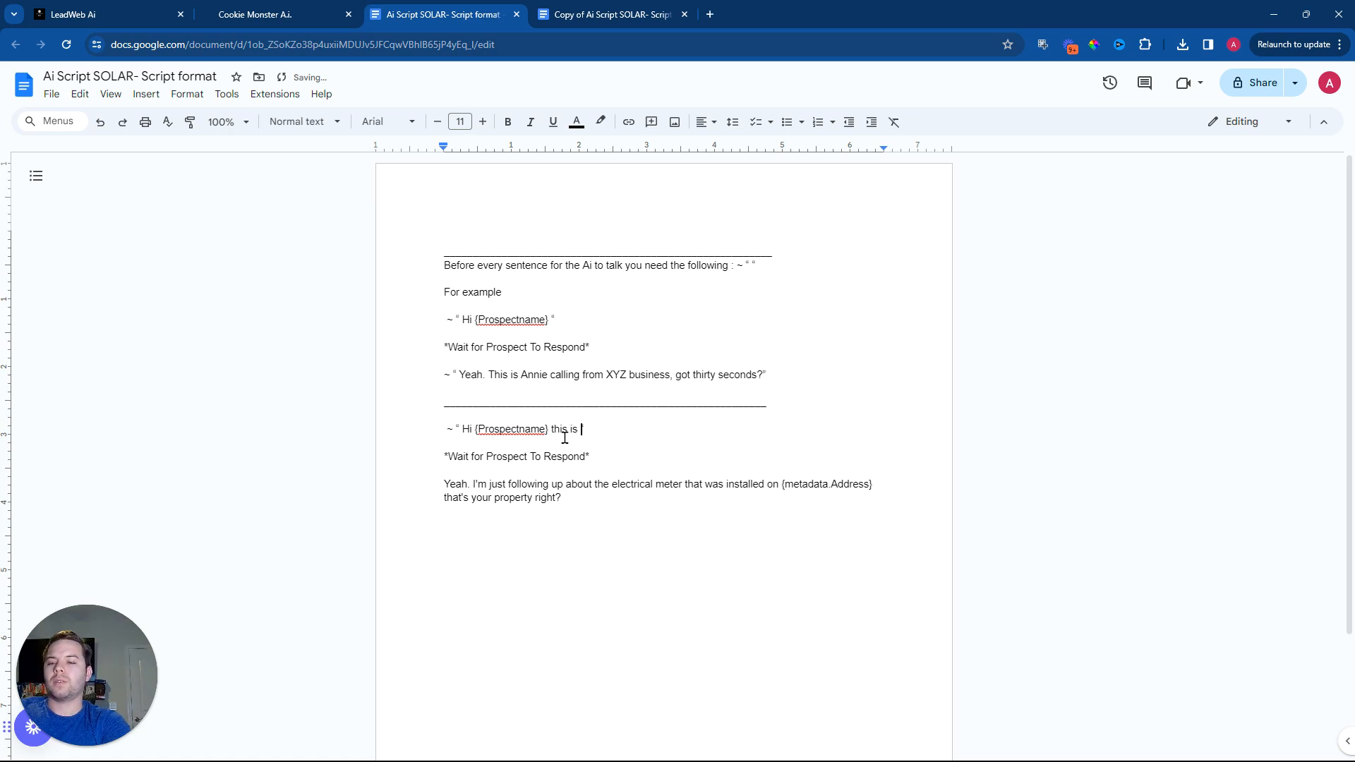
pyautogui.write('Ki')
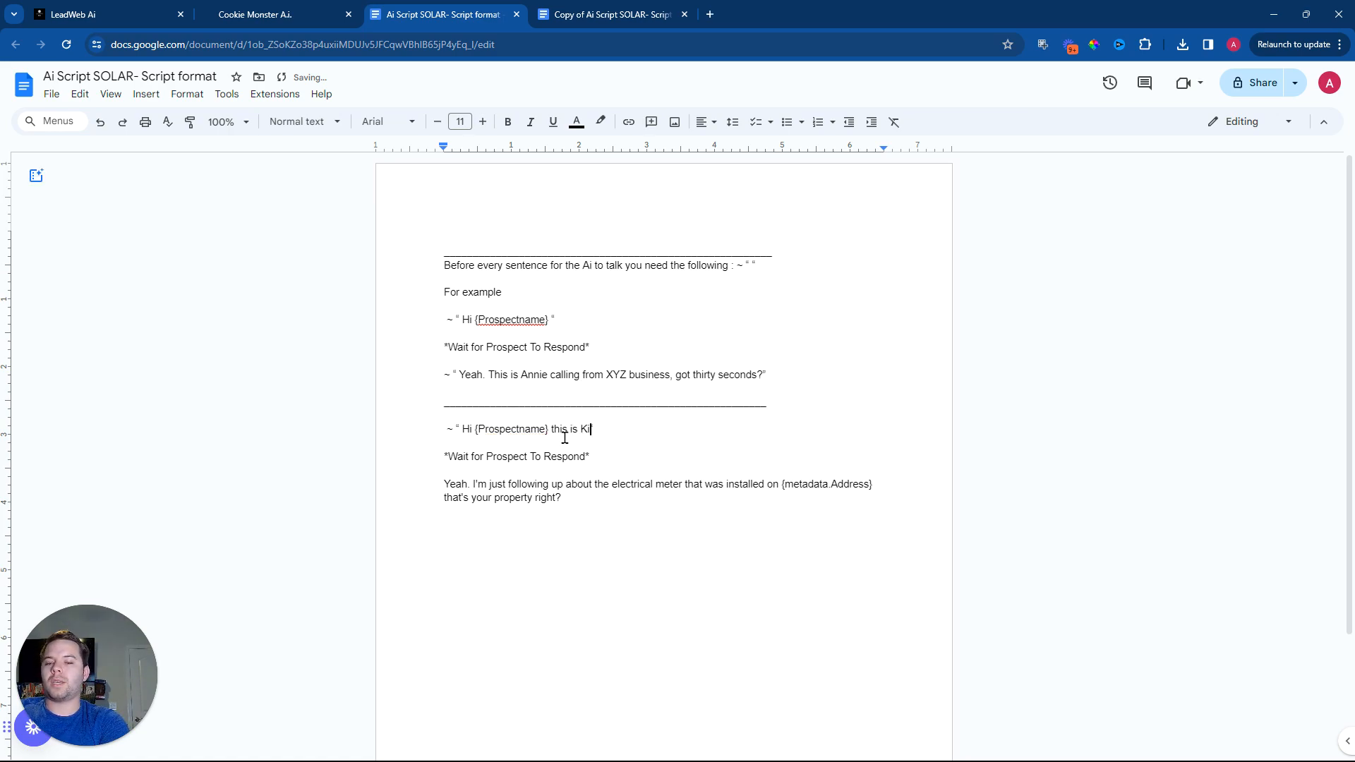
pyautogui.write('m calling from ')
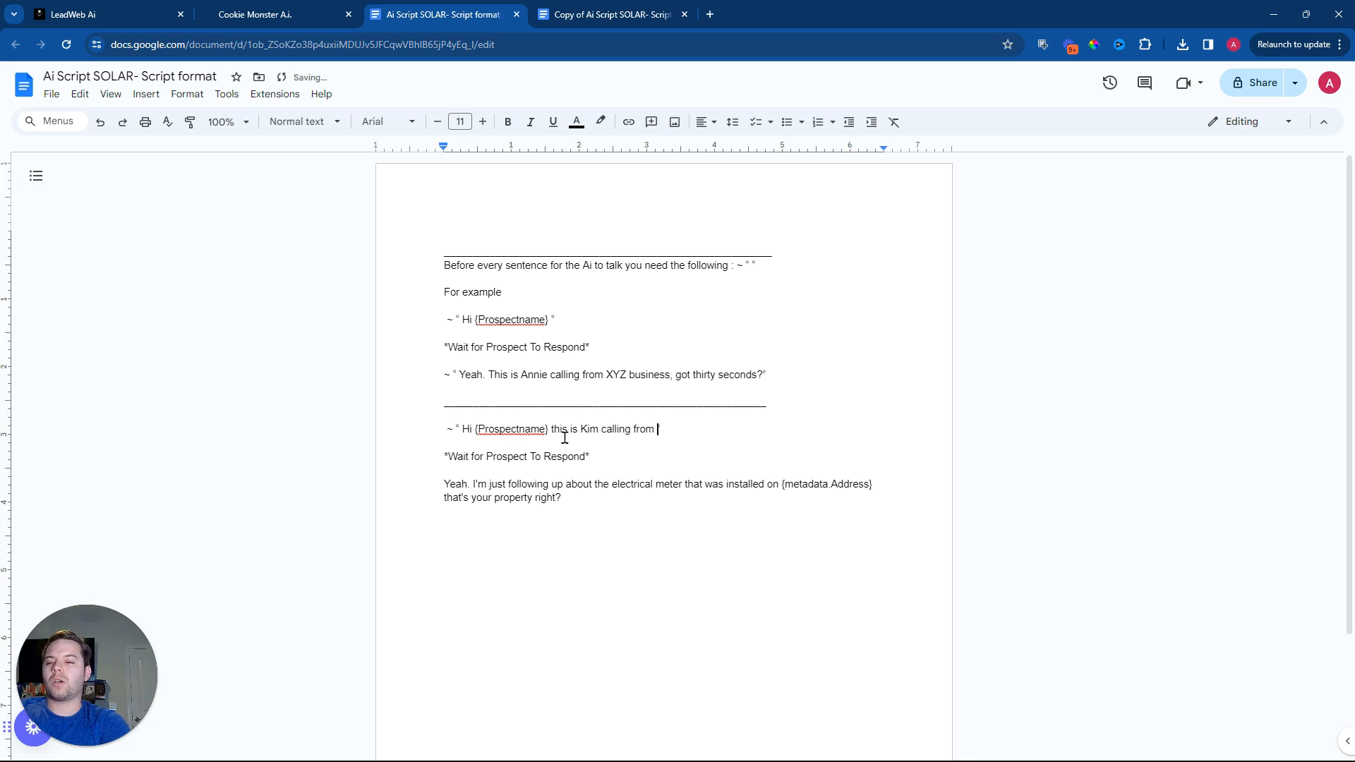
pyautogui.write('ABC SOL')
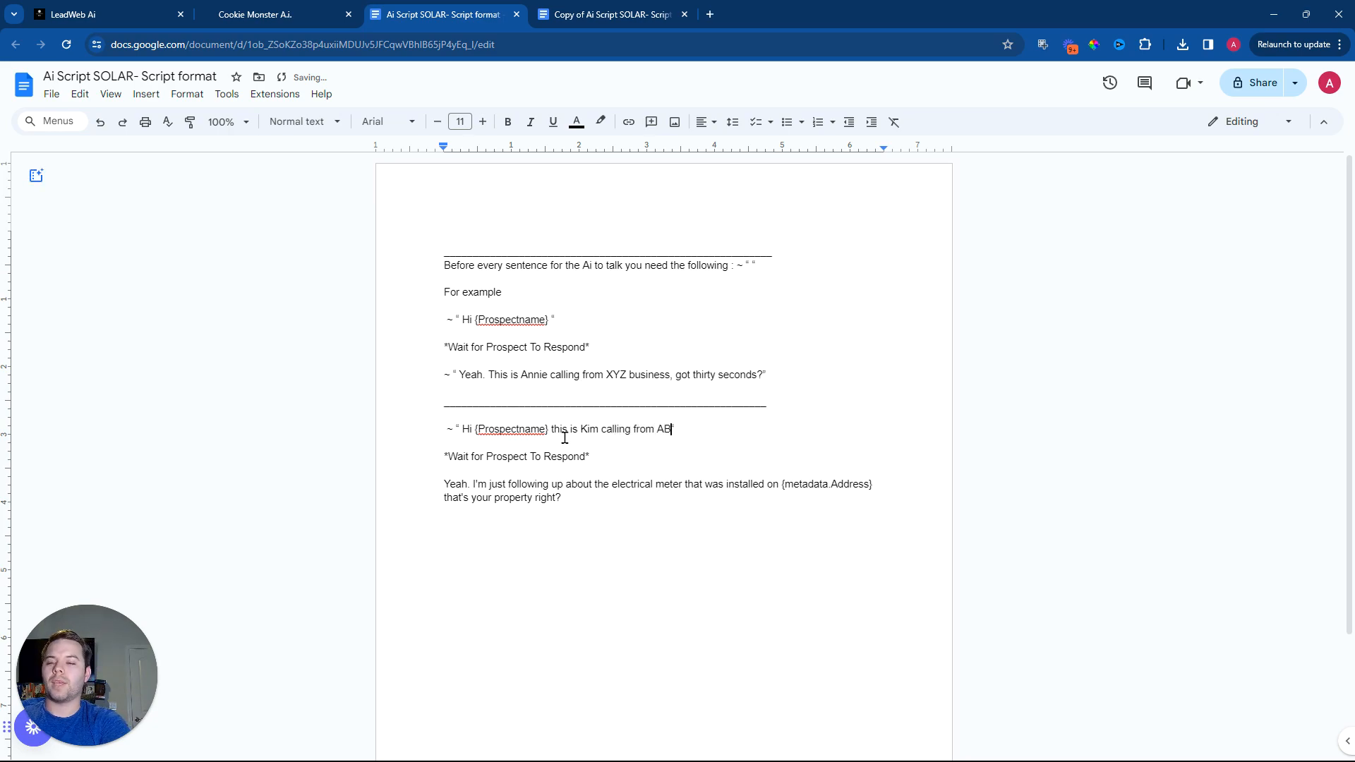
pyautogui.write('ar')
pyautogui.press('BackSpace')
pyautogui.press('BackSpace')
pyautogui.press('BackSpace')
pyautogui.press('BackSpace')
pyautogui.write('olar, got ')
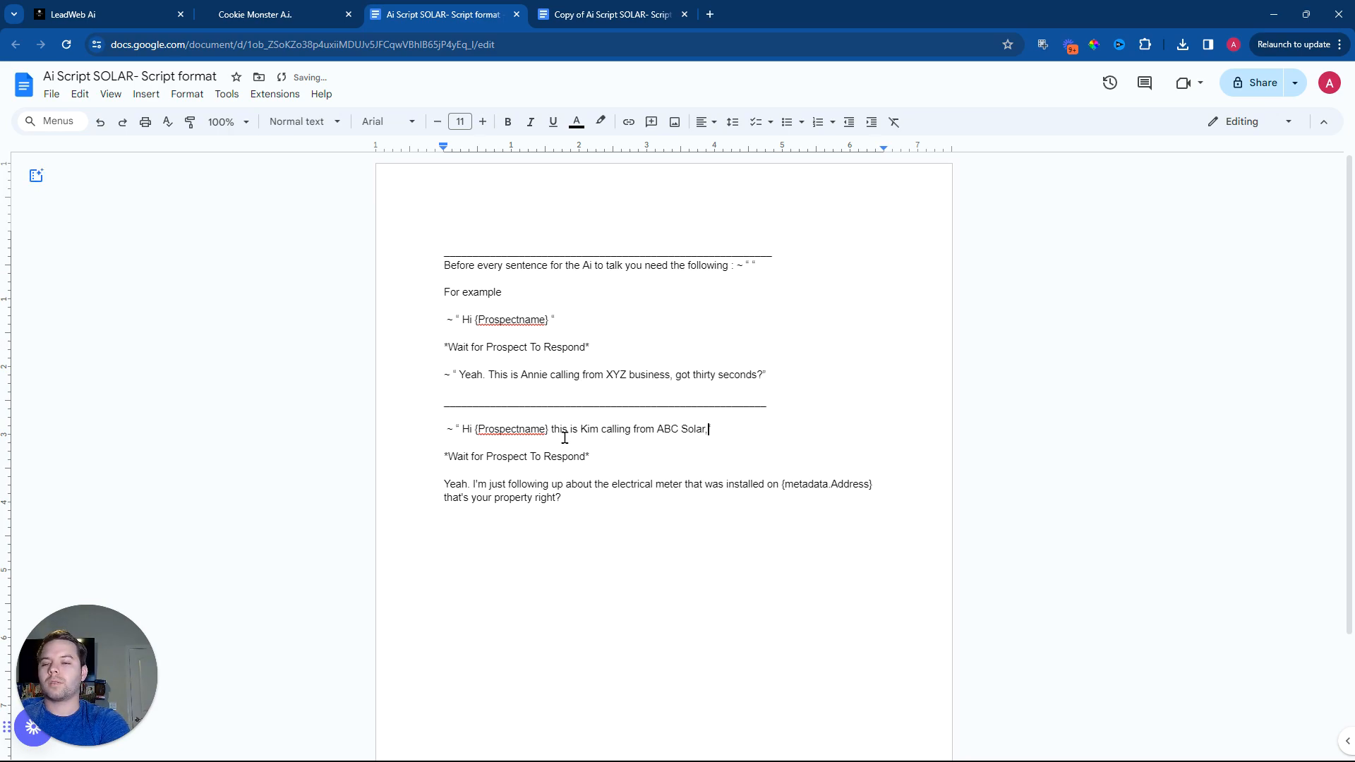
pyautogui.write('a sec')
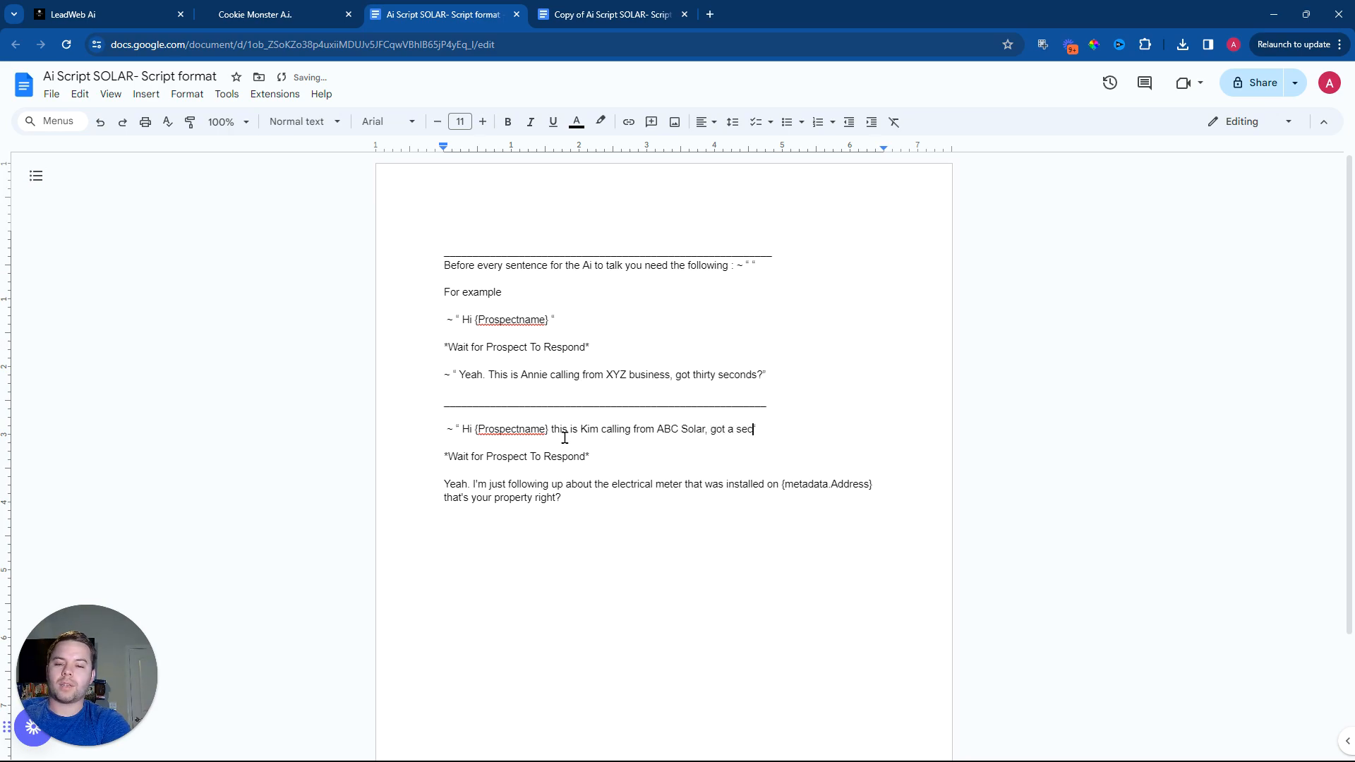
pyautogui.write('?')
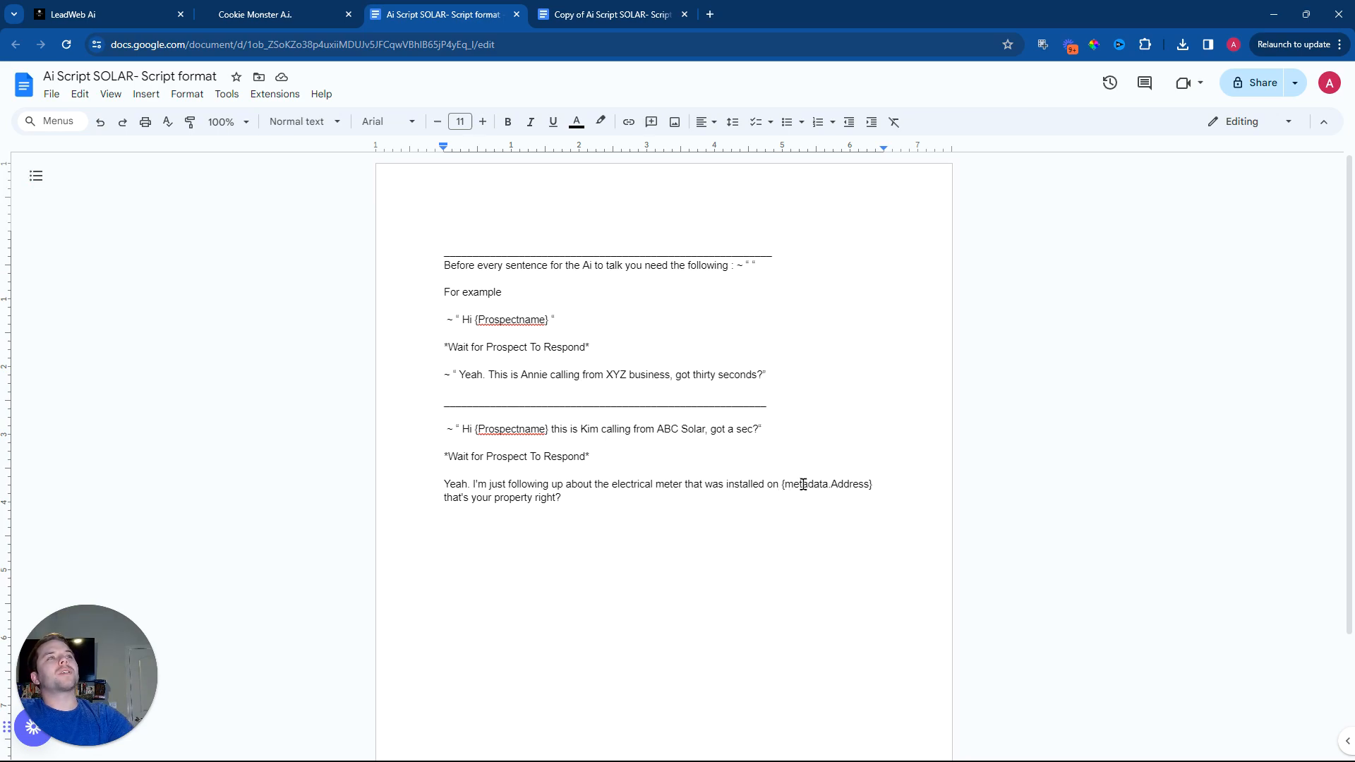
pyautogui.moveTo(781, 484); pyautogui.dragTo(829, 487)
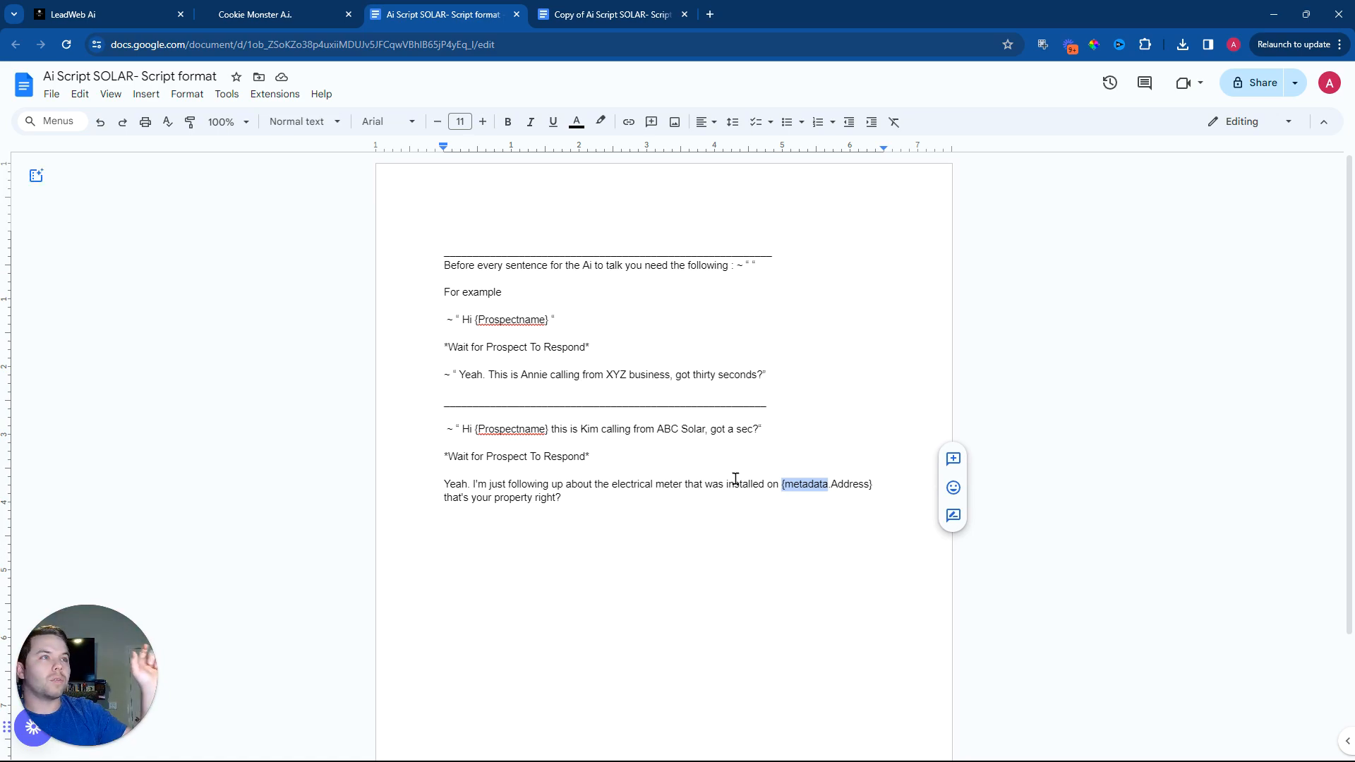
pyautogui.click(835, 486)
pyautogui.moveTo(831, 487); pyautogui.dragTo(869, 484)
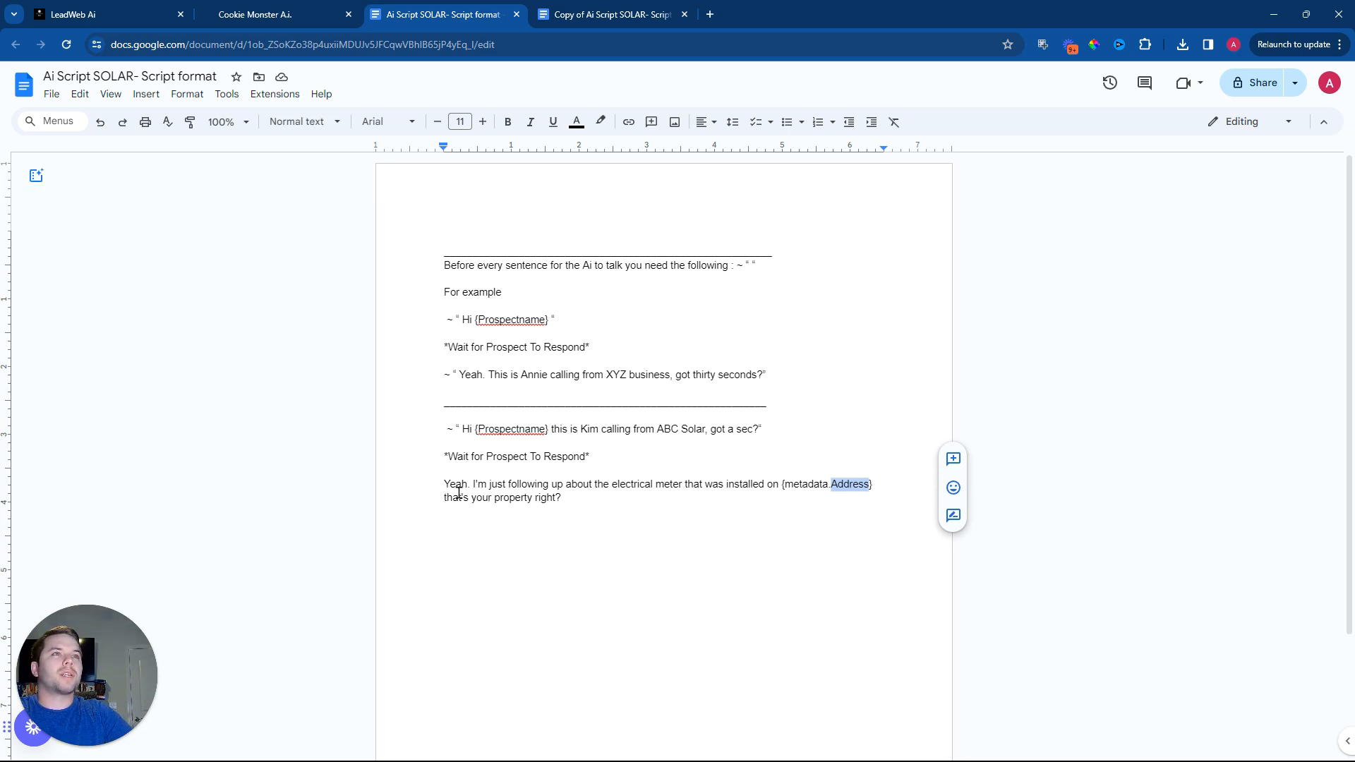
# Step: Put the ~ " marker before the "Yeah. I'm just following up" paragraph and a closing quotation mark after "that's your property right?"
pyautogui.moveTo(462, 429); pyautogui.dragTo(446, 432)
pyautogui.rightClick(451, 429)
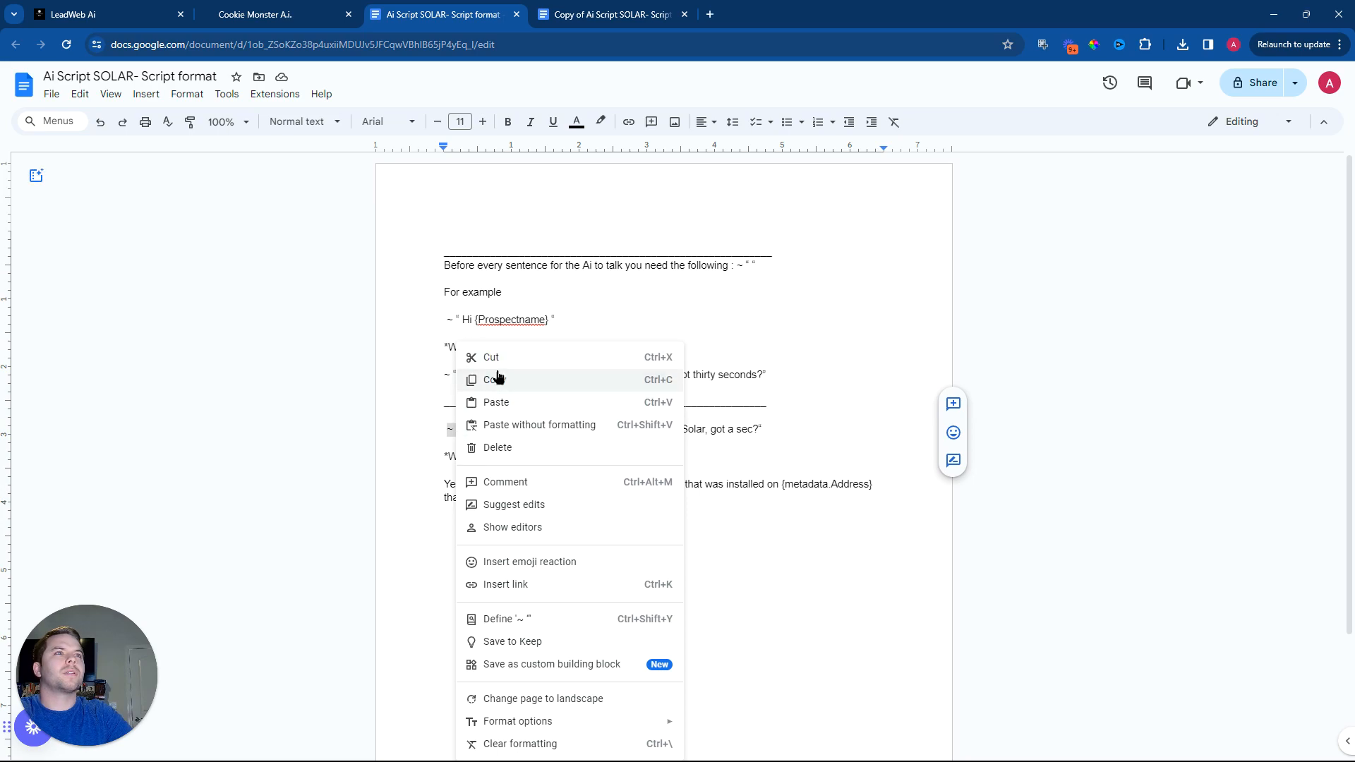
pyautogui.click(494, 375)
pyautogui.click(443, 484)
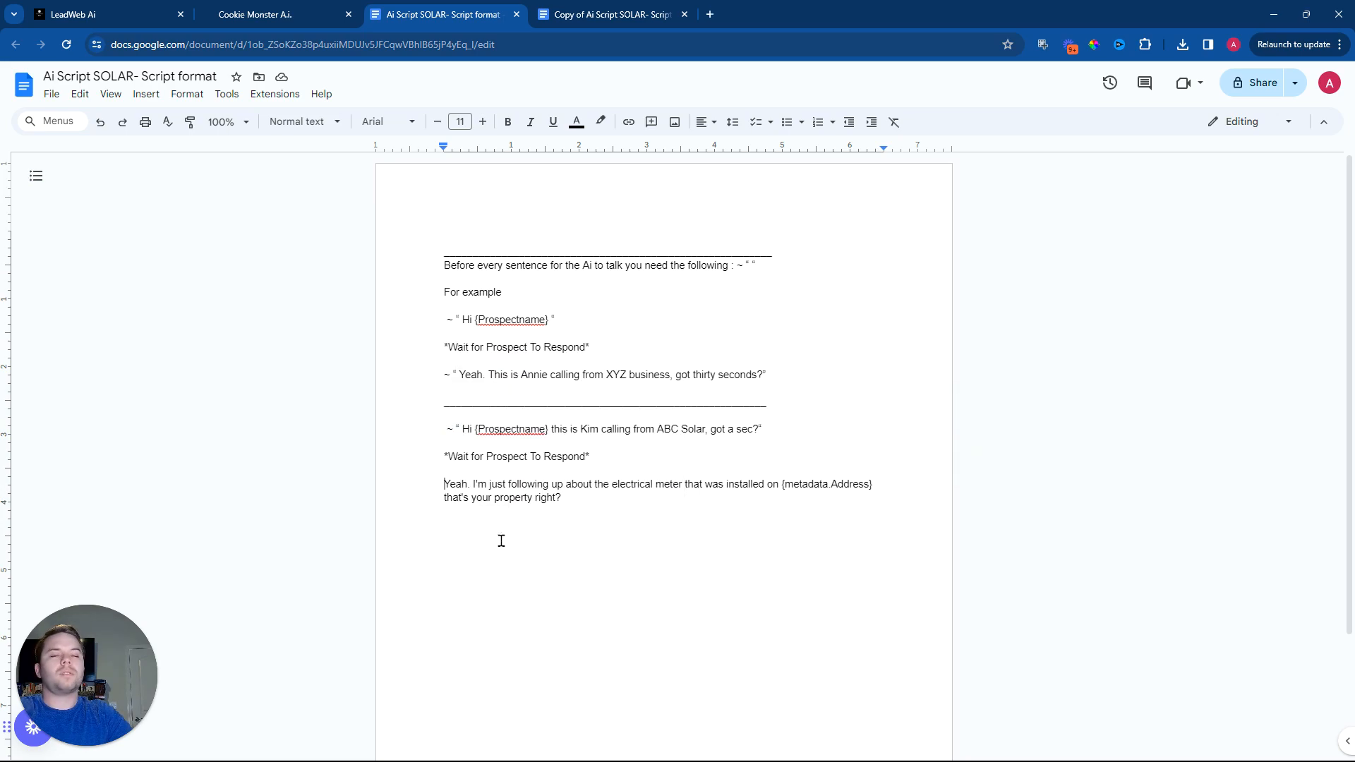
pyautogui.hotkey('ctrl', 'v')
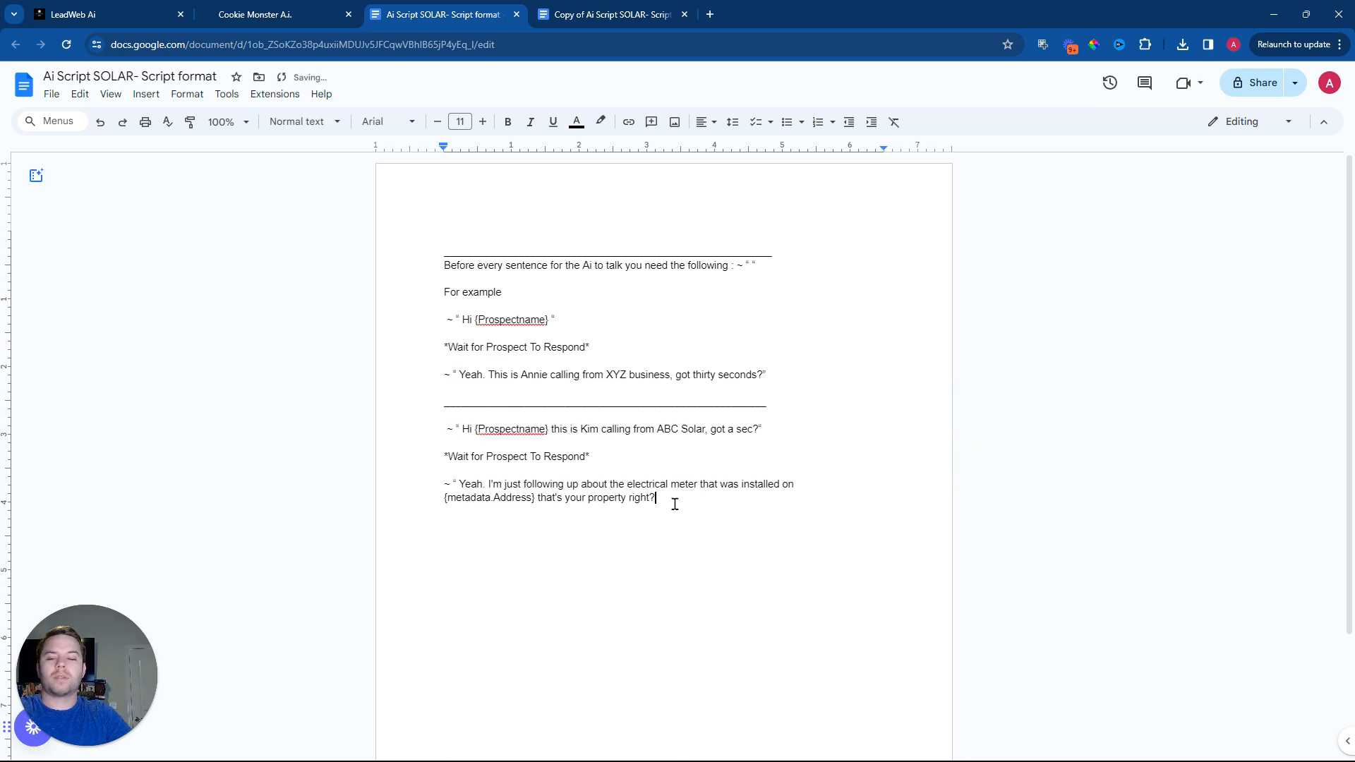
pyautogui.hotkey('ctrl', "'")
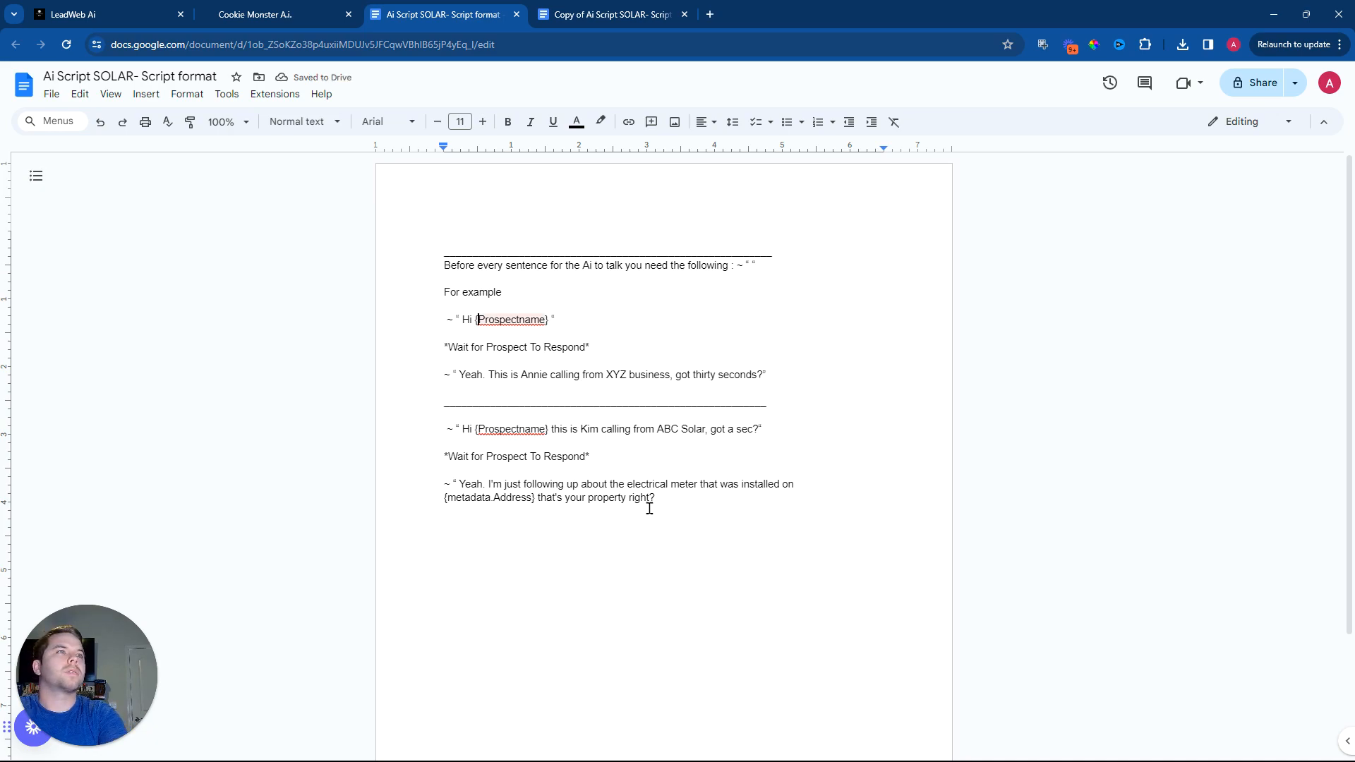
pyautogui.click(676, 509)
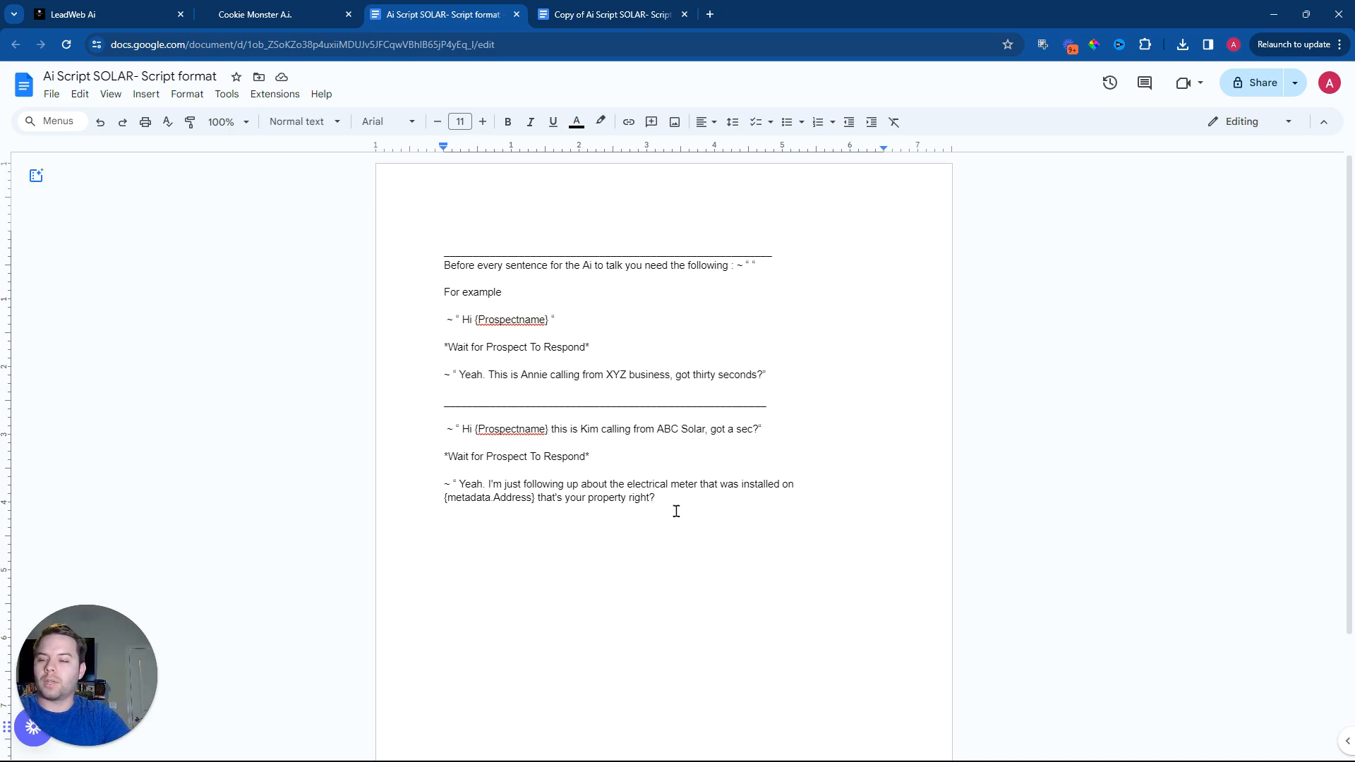
pyautogui.write('"')
# Step: Copy the line "*Wait for Prospect To Respond*" below the electrical meter paragraph and start a new line after it
pyautogui.press('Return')
pyautogui.moveTo(595, 450); pyautogui.dragTo(432, 450)
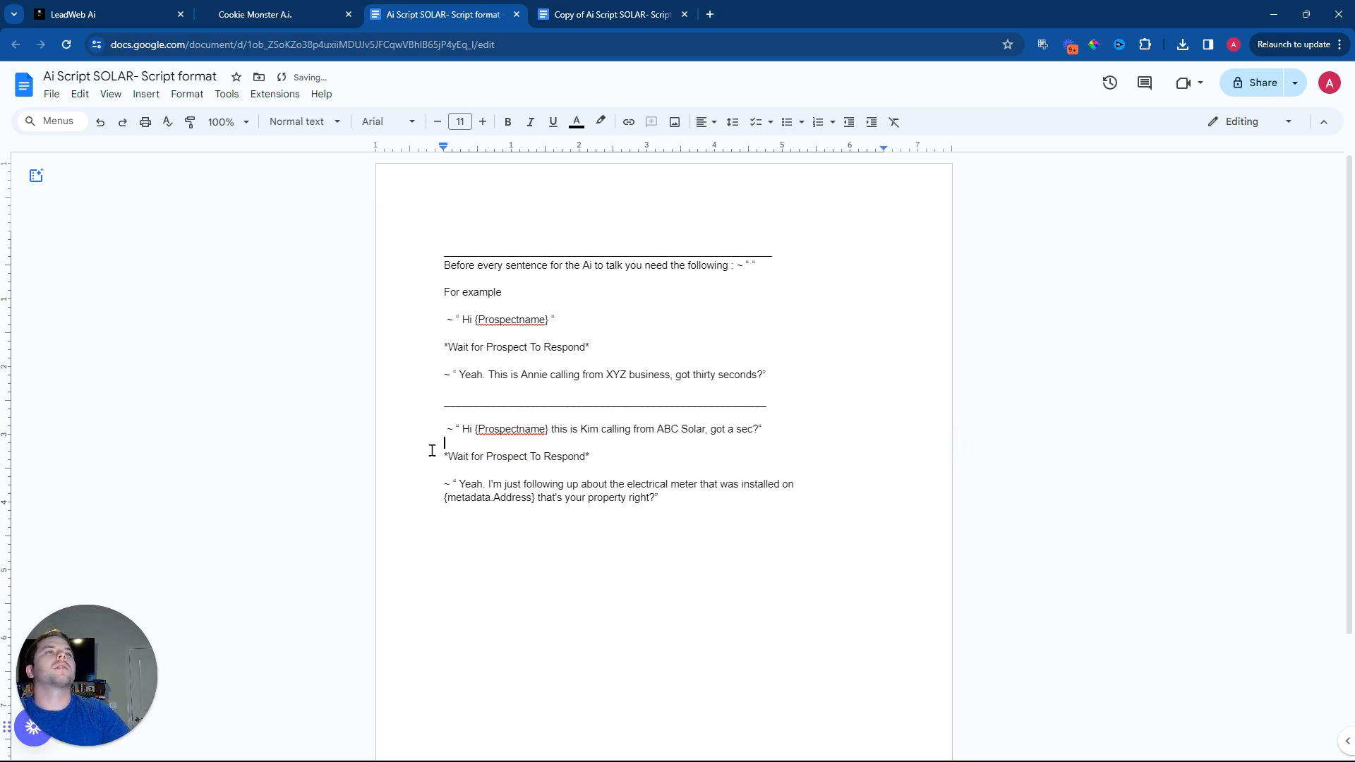
pyautogui.tripleClick(469, 458)
pyautogui.rightClick(471, 457)
pyautogui.click(446, 469)
pyautogui.moveTo(592, 456); pyautogui.dragTo(432, 458)
pyautogui.rightClick(466, 457)
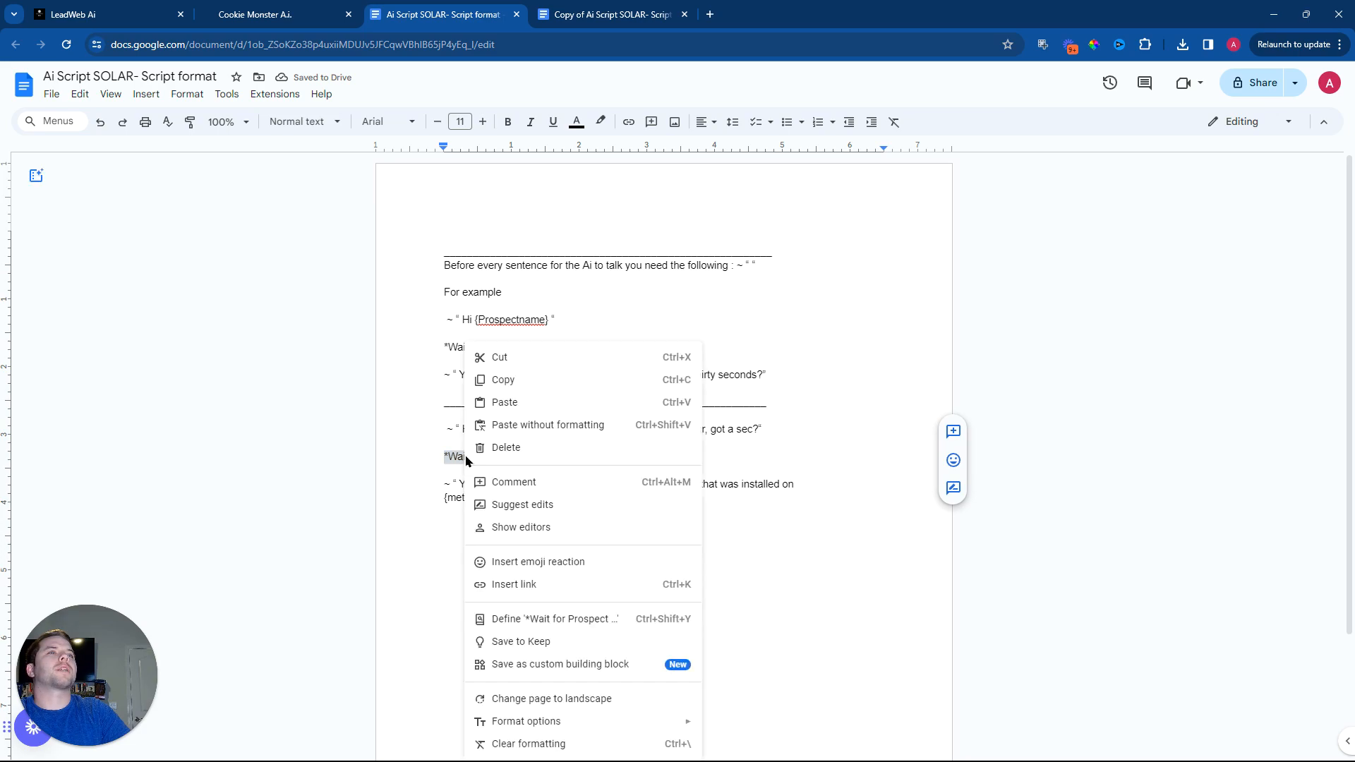
pyautogui.click(525, 383)
pyautogui.click(502, 524)
pyautogui.press('Return')
pyautogui.hotkey('ctrl', 'v')
pyautogui.press('Return')
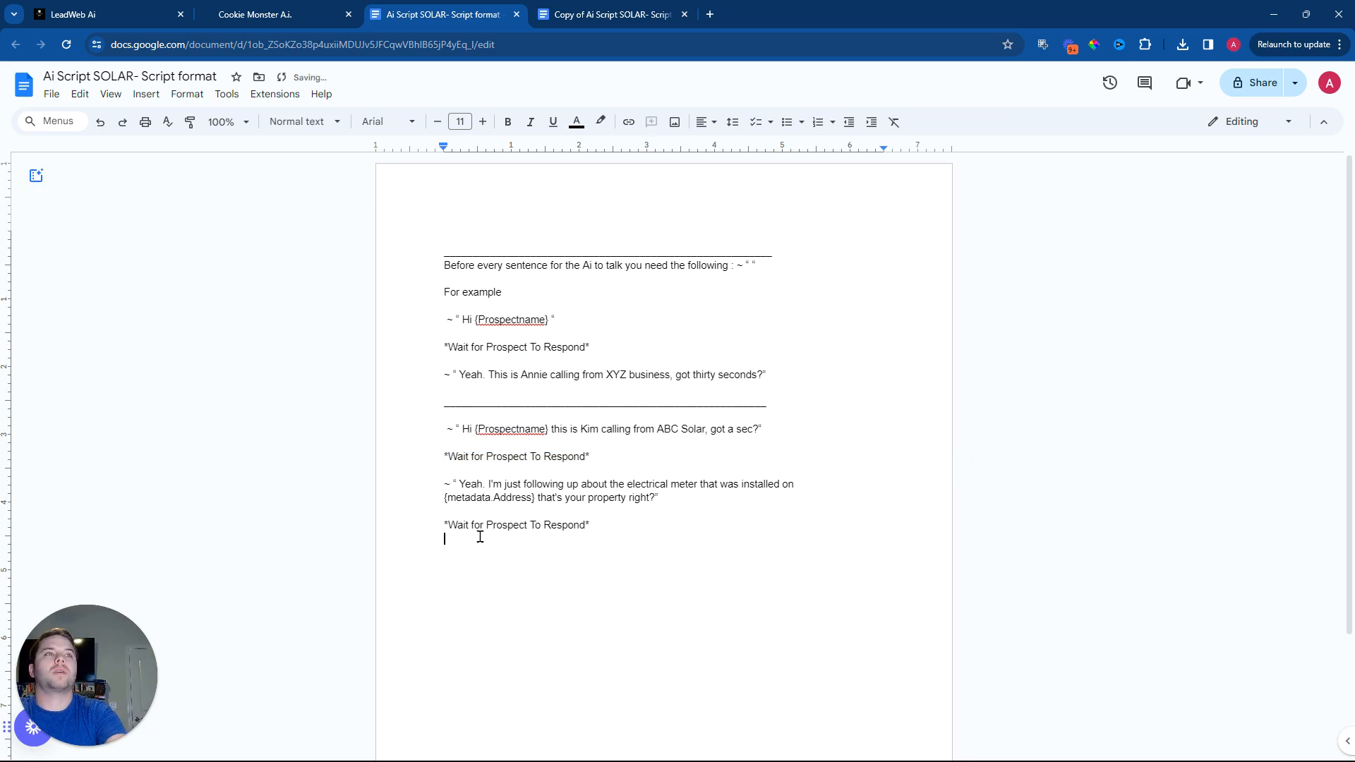
# Step: Copy the "Got it. Over the last few years" paragraph from the Copy of Ai Script SOLAR document below the last wait line of the script format document
pyautogui.click(597, 7)
pyautogui.moveTo(444, 313); pyautogui.dragTo(545, 367)
pyautogui.rightClick(517, 346)
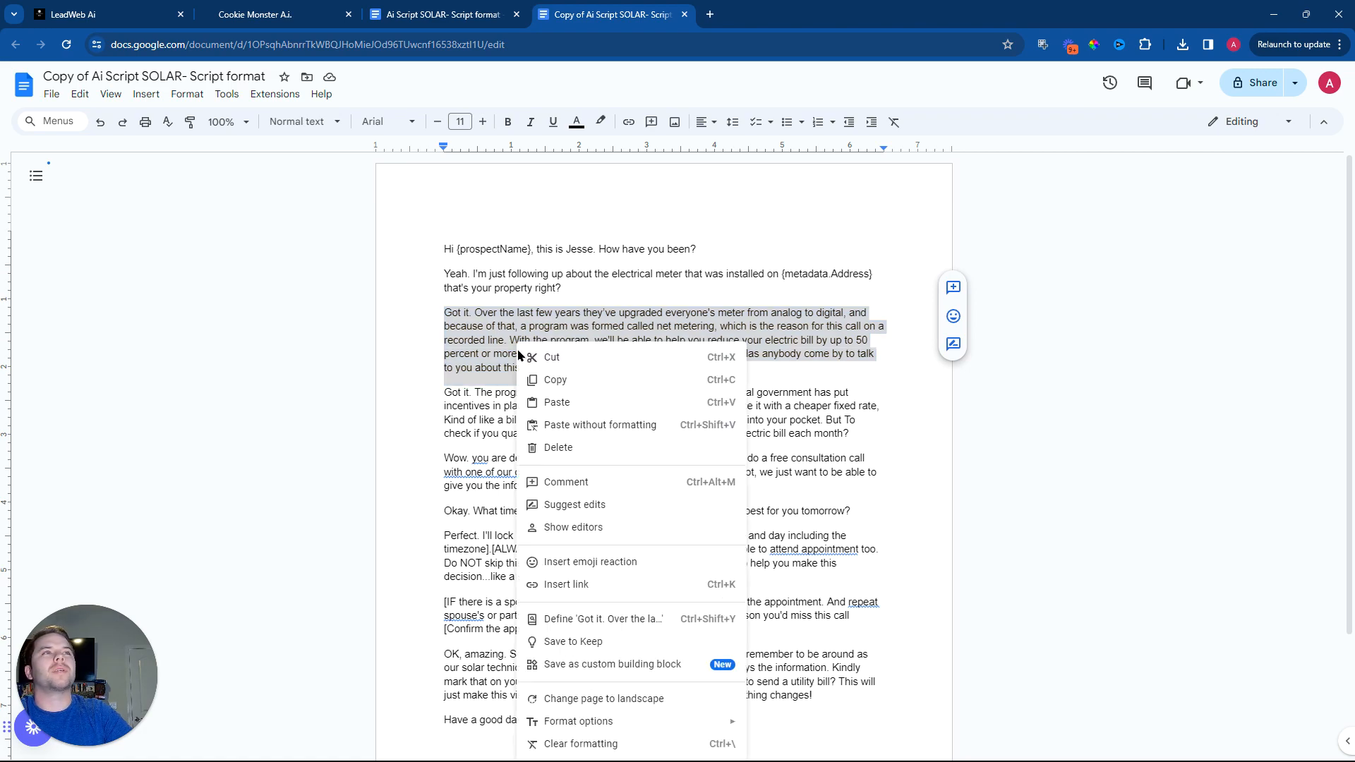
pyautogui.click(571, 382)
pyautogui.click(411, 20)
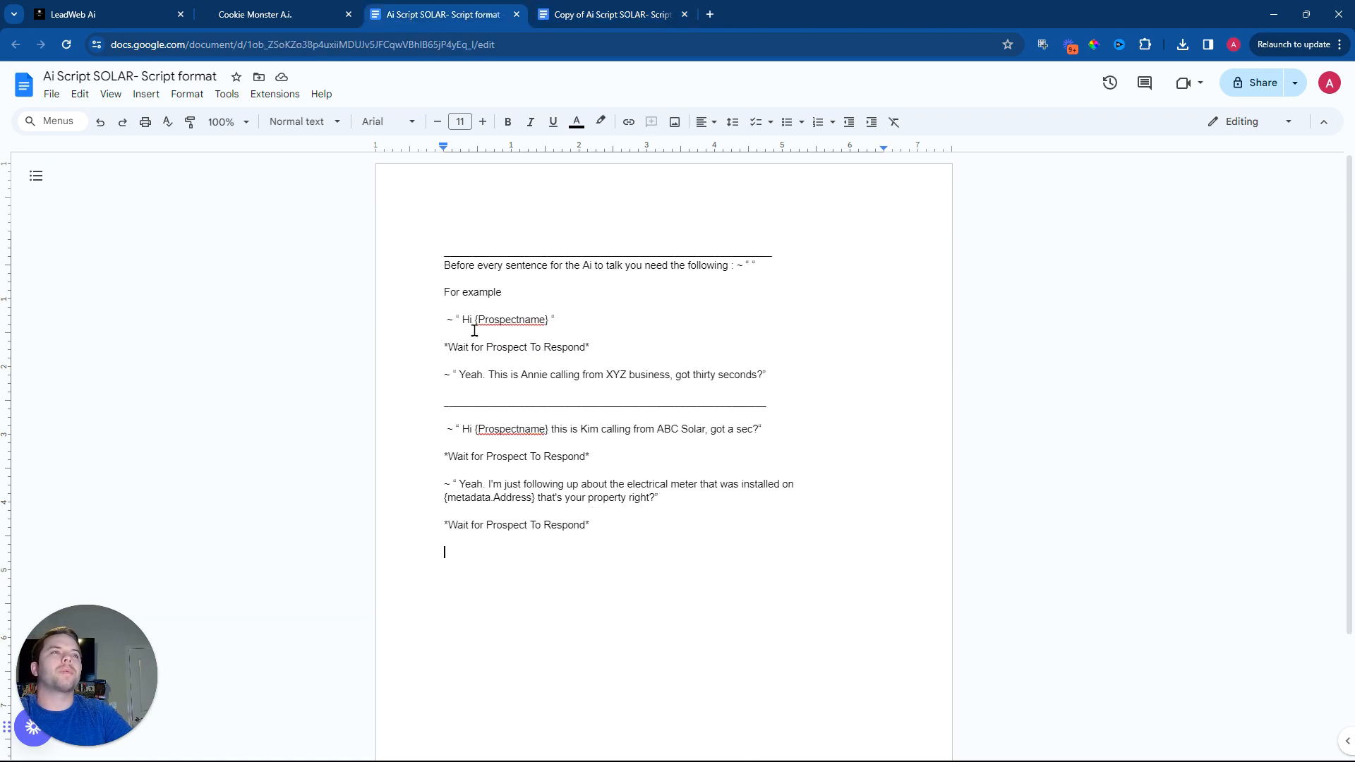
pyautogui.click(473, 556)
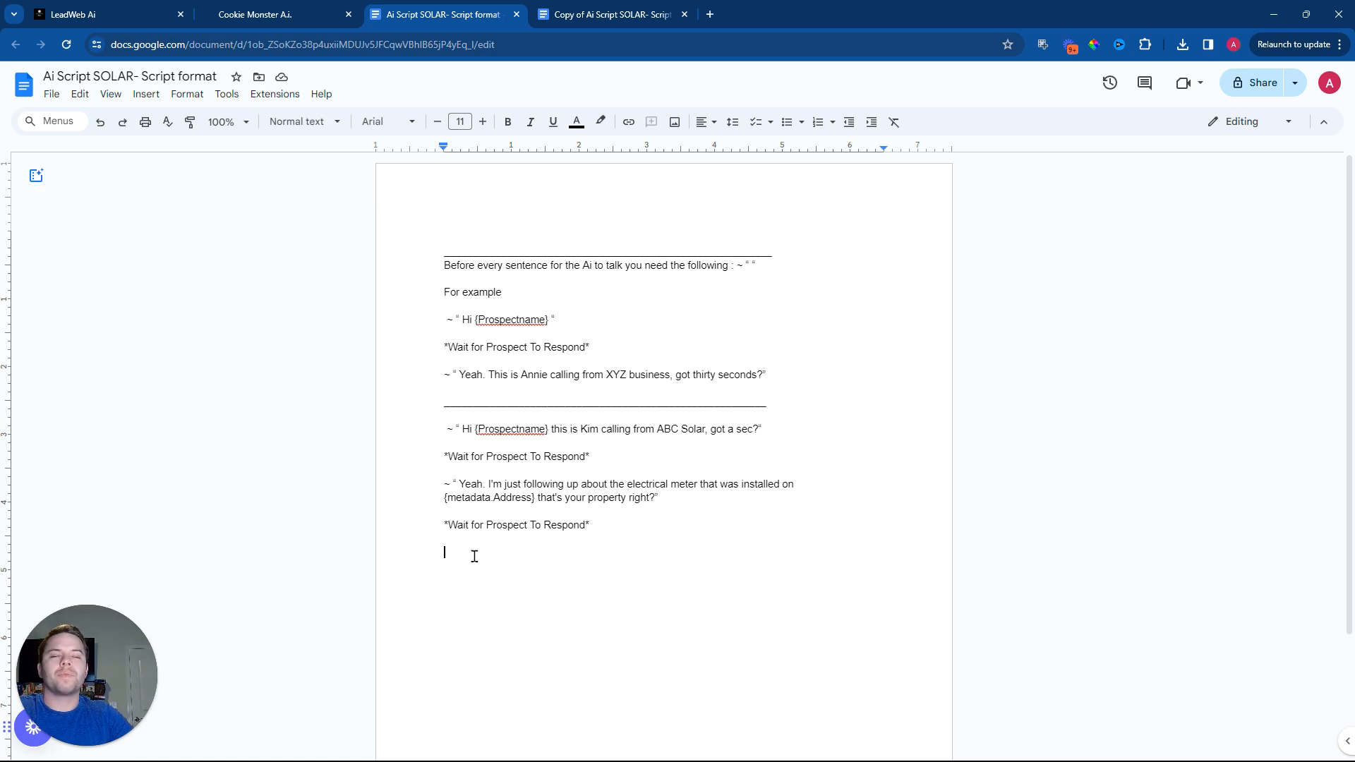
pyautogui.hotkey('ctrl', 'v')
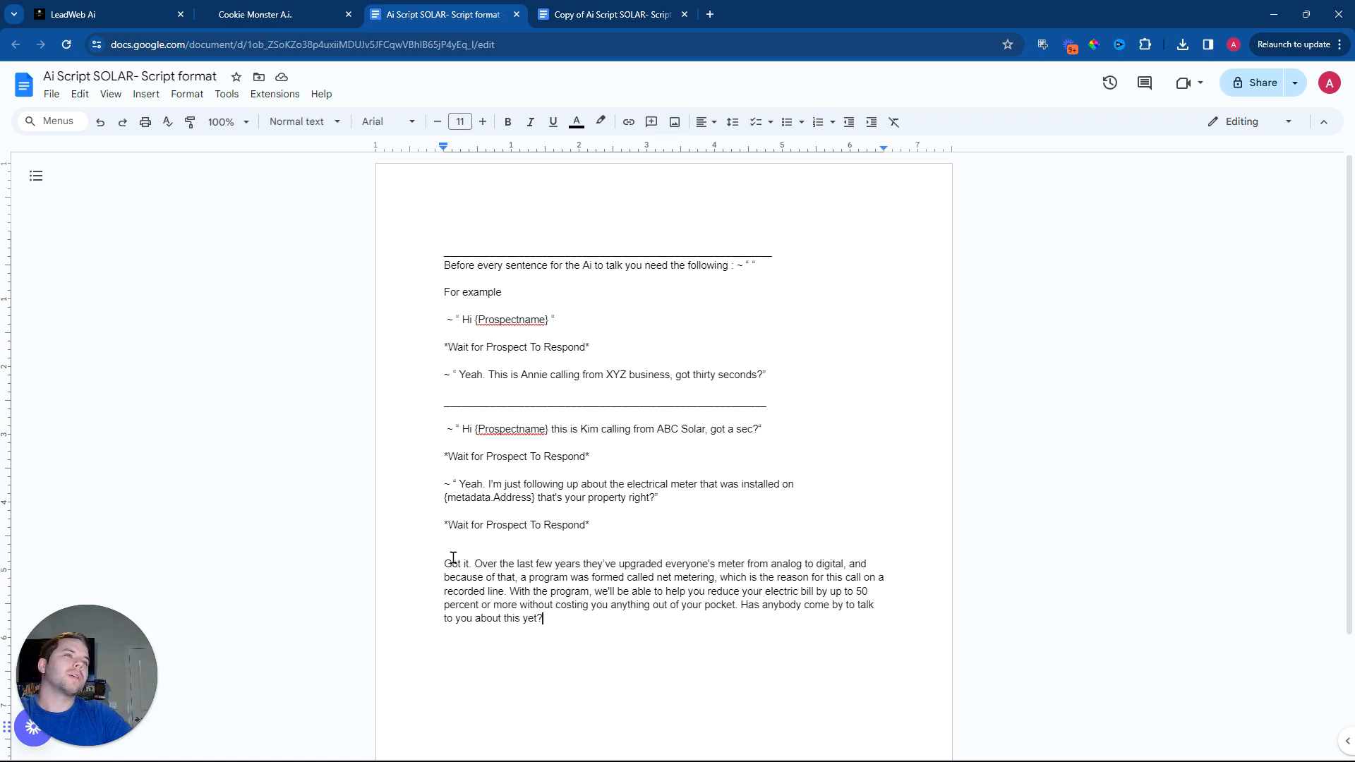
# Step: Replace "Got it." with "Okay." at the start of the net metering paragraph
pyautogui.moveTo(473, 561); pyautogui.dragTo(434, 564)
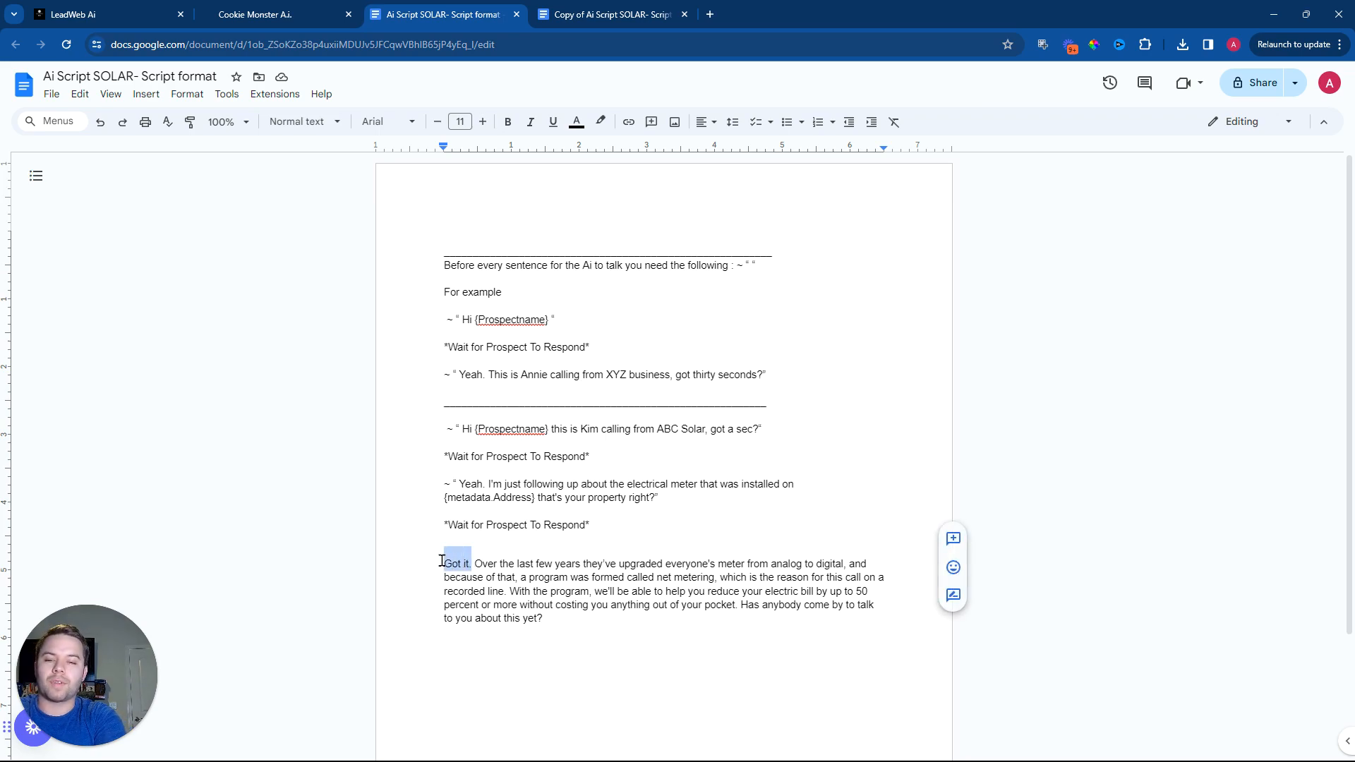
pyautogui.write('Okay.')
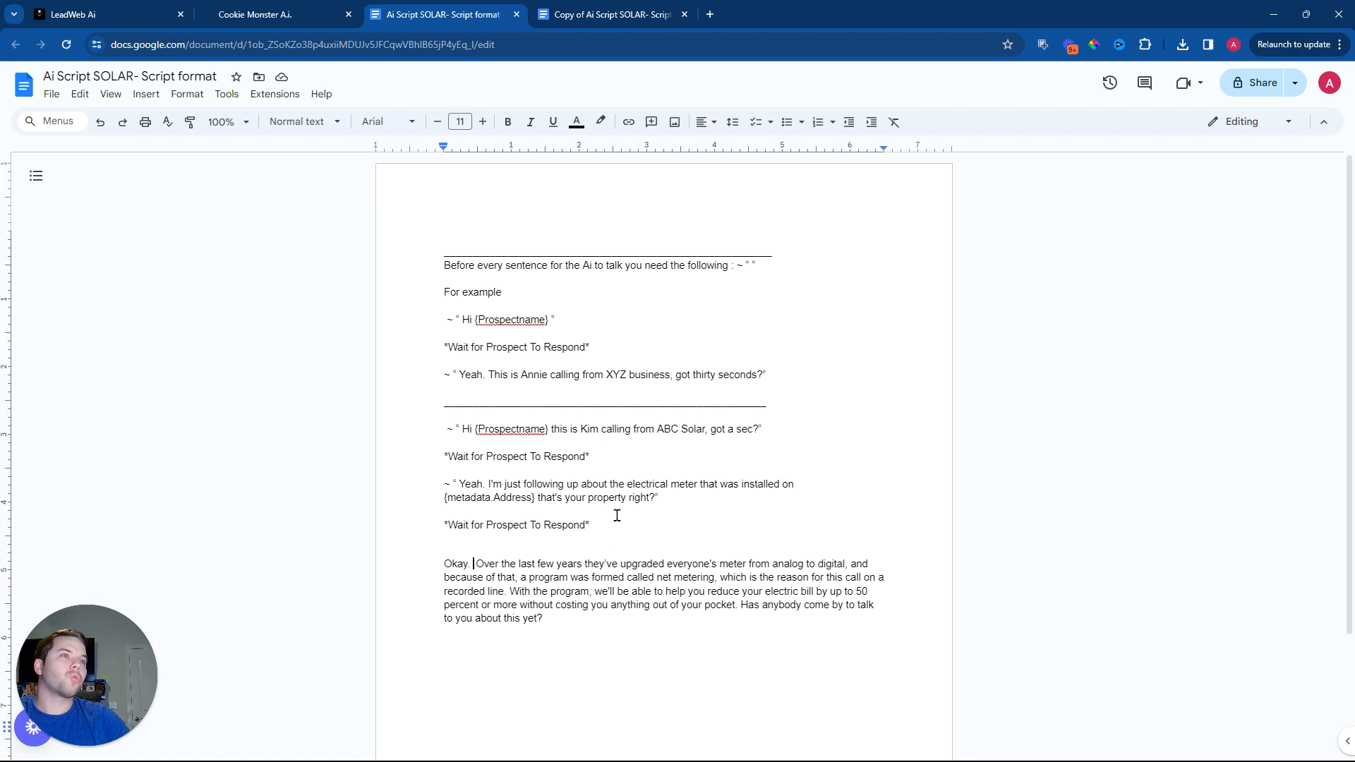
pyautogui.click(510, 591)
pyautogui.press('Return')
pyautogui.press('Return')
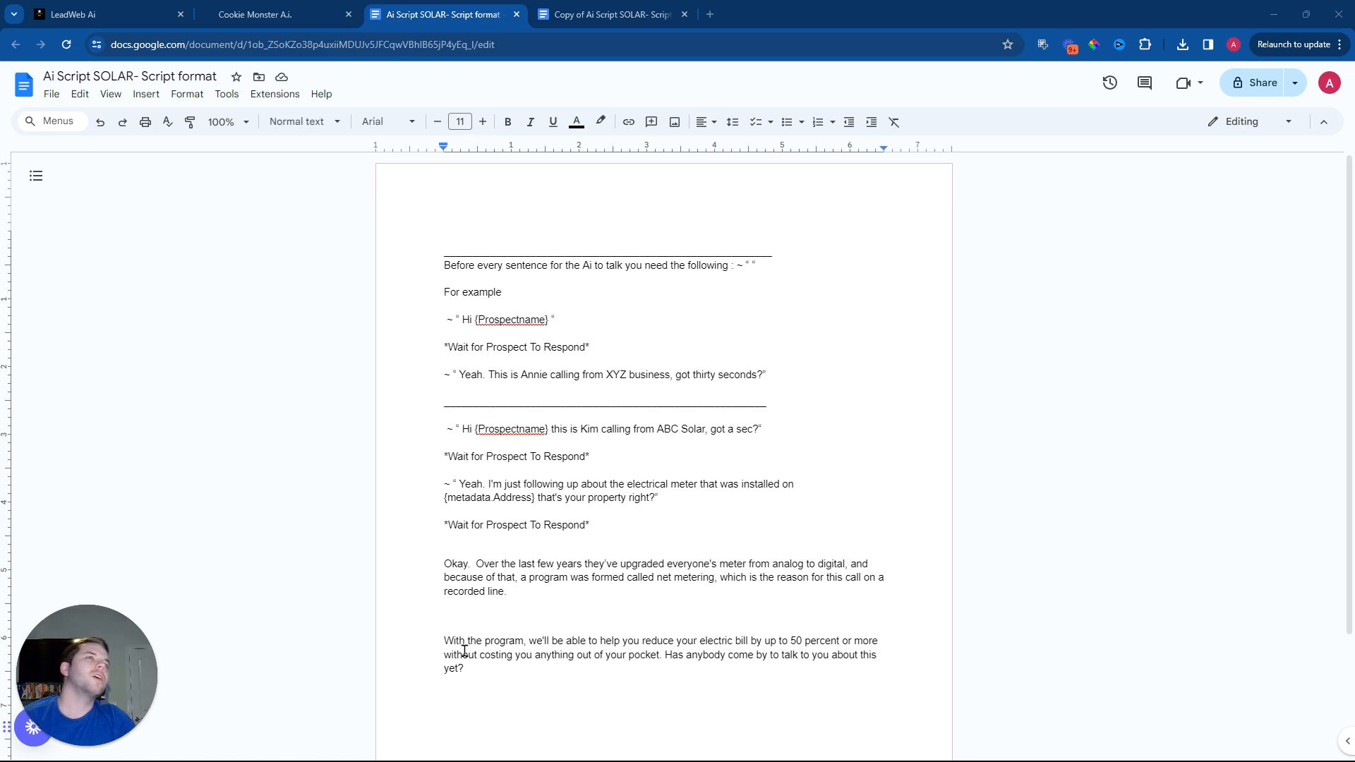
pyautogui.doubleClick(447, 511)
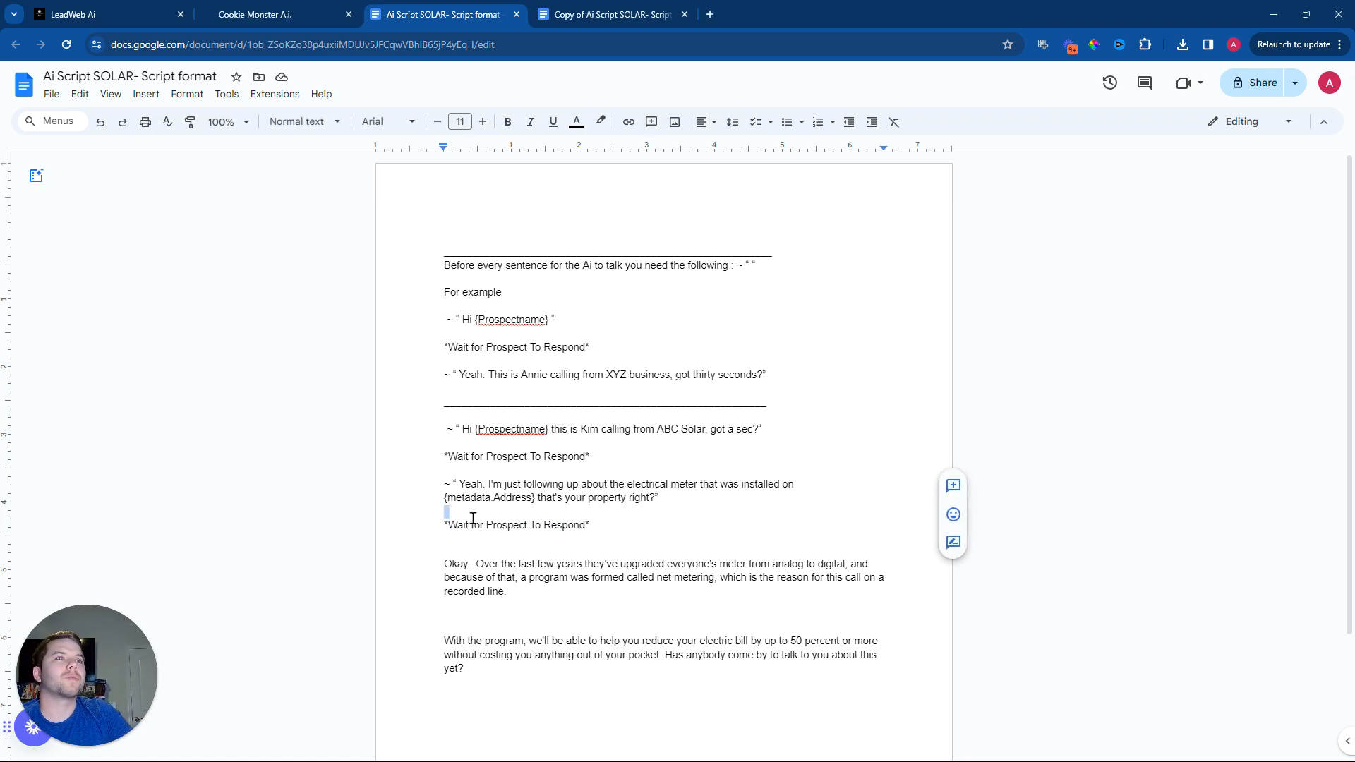
pyautogui.tripleClick(495, 524)
pyautogui.rightClick(499, 524)
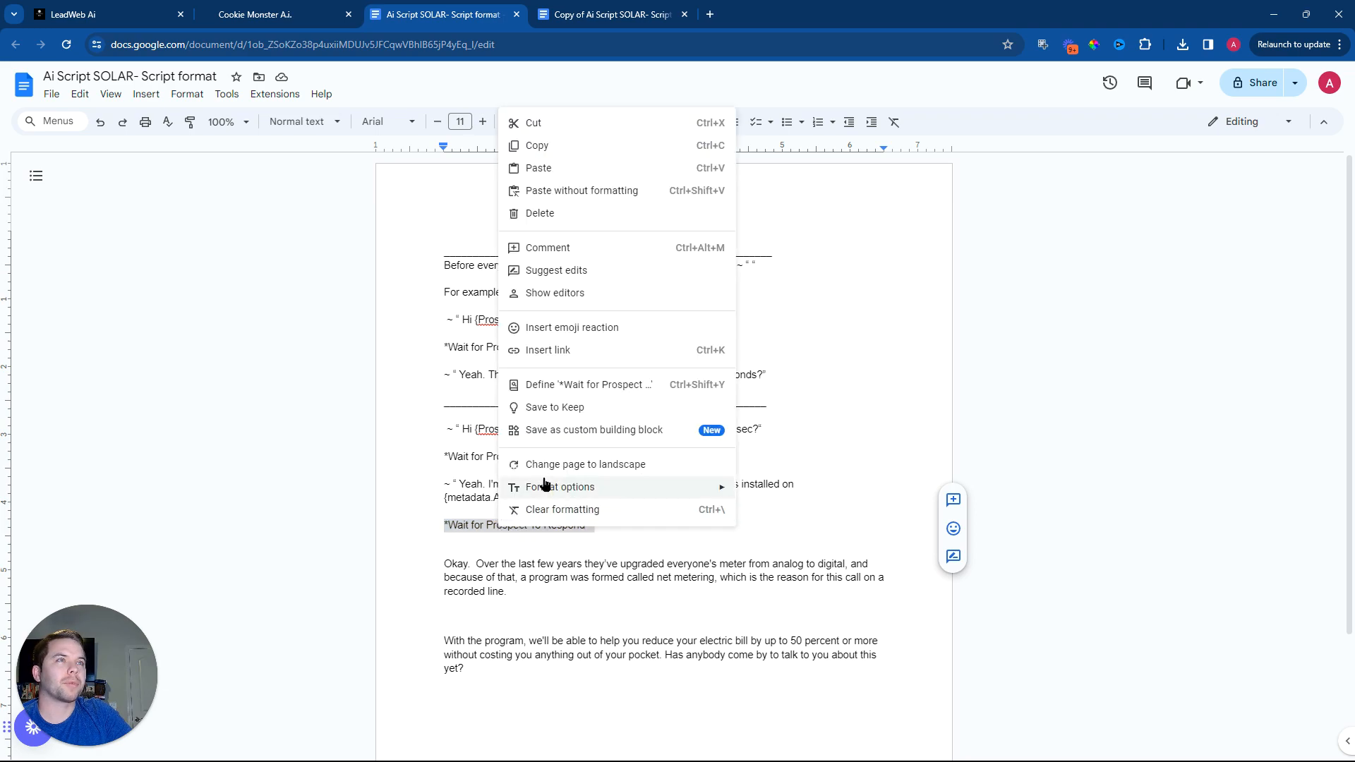
pyautogui.click(575, 152)
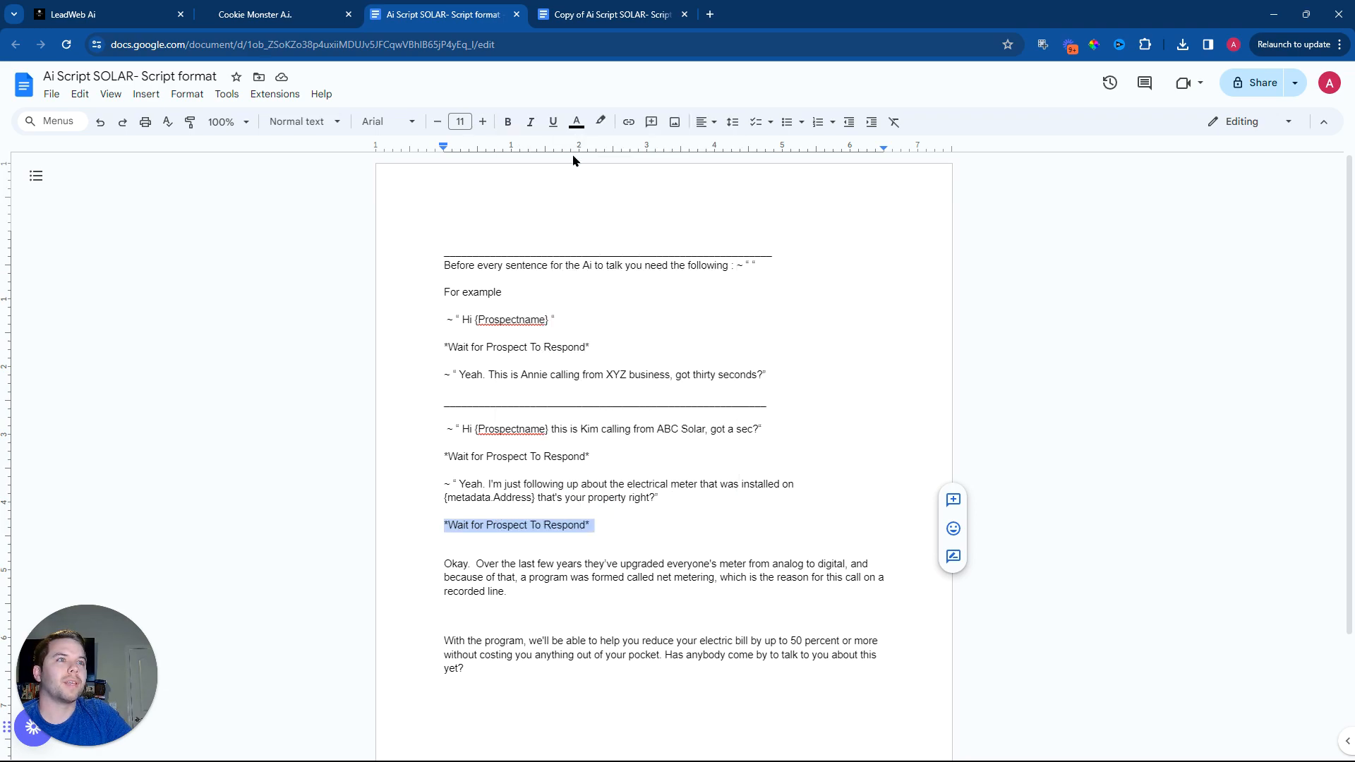
pyautogui.click(469, 615)
pyautogui.rightClick(470, 616)
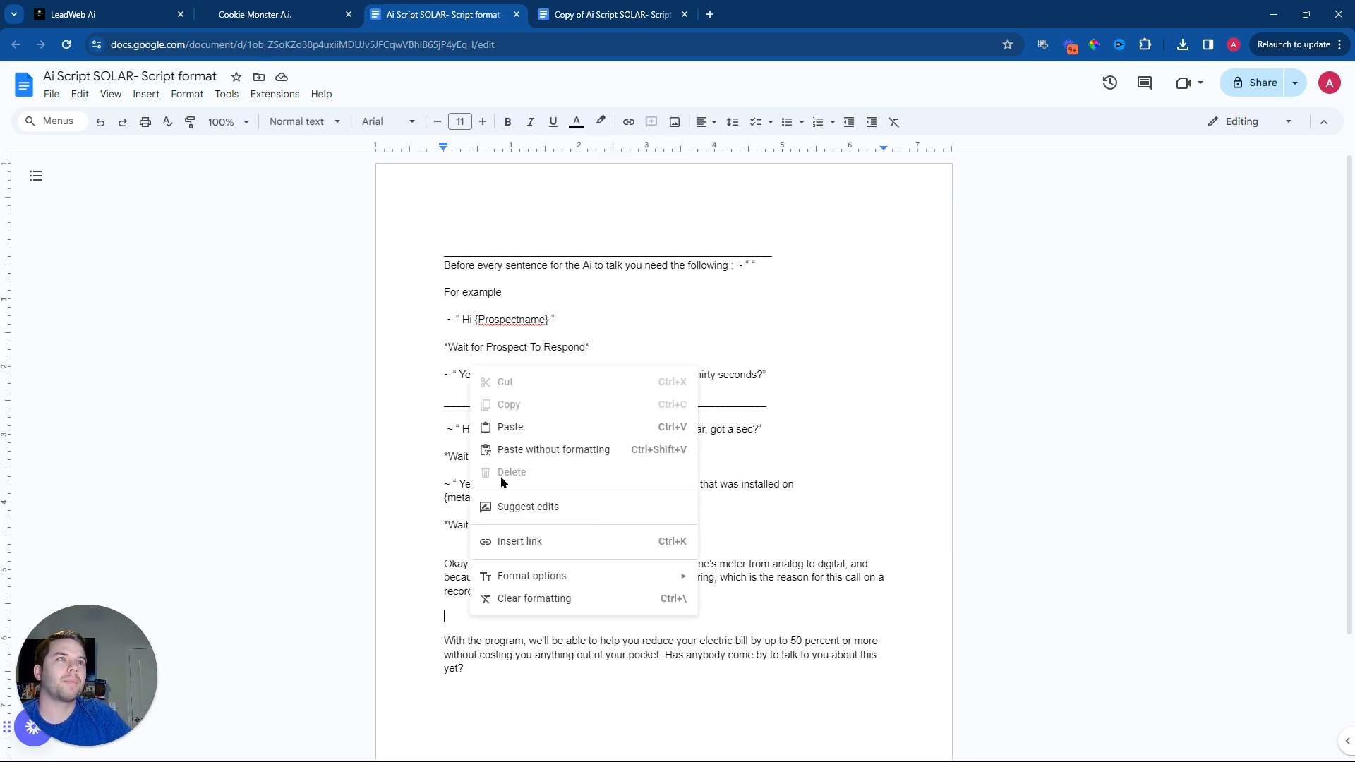
pyautogui.click(501, 429)
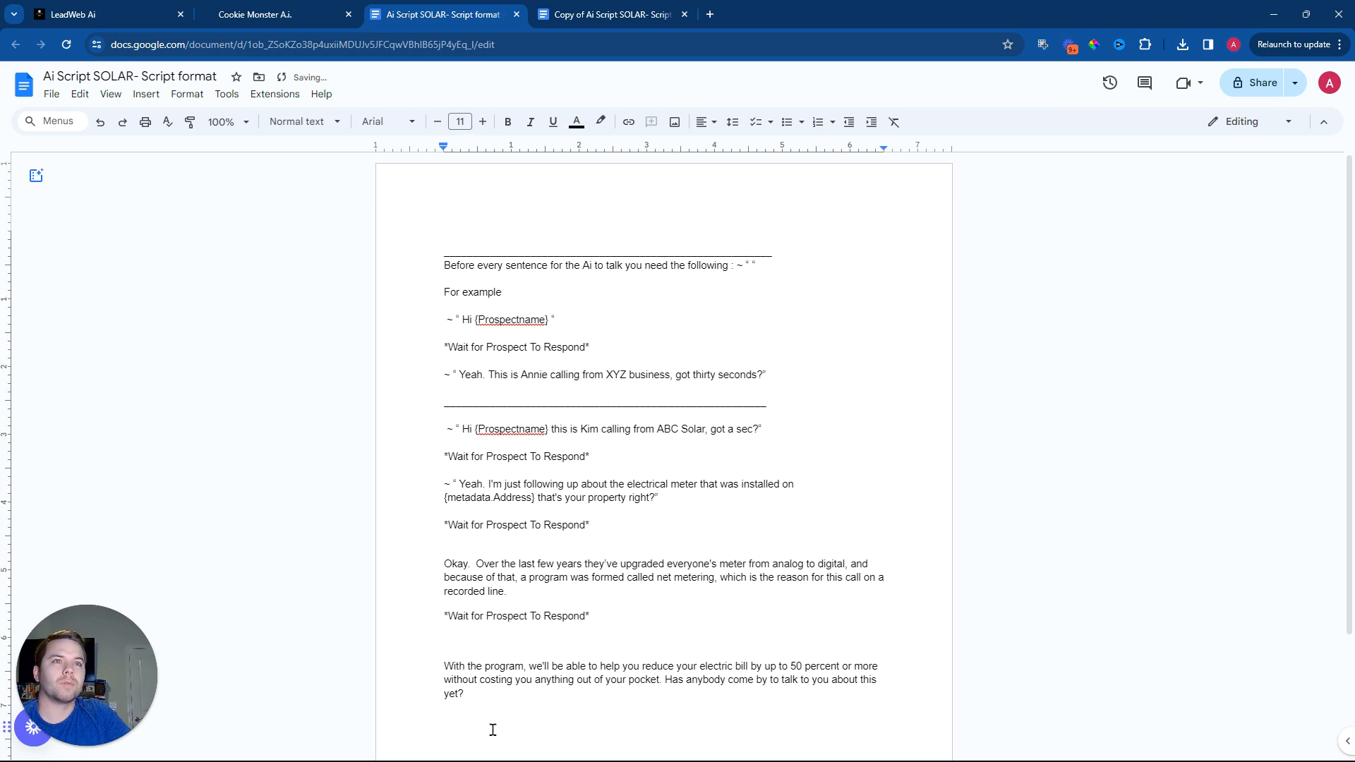
pyautogui.moveTo(595, 618); pyautogui.dragTo(431, 620)
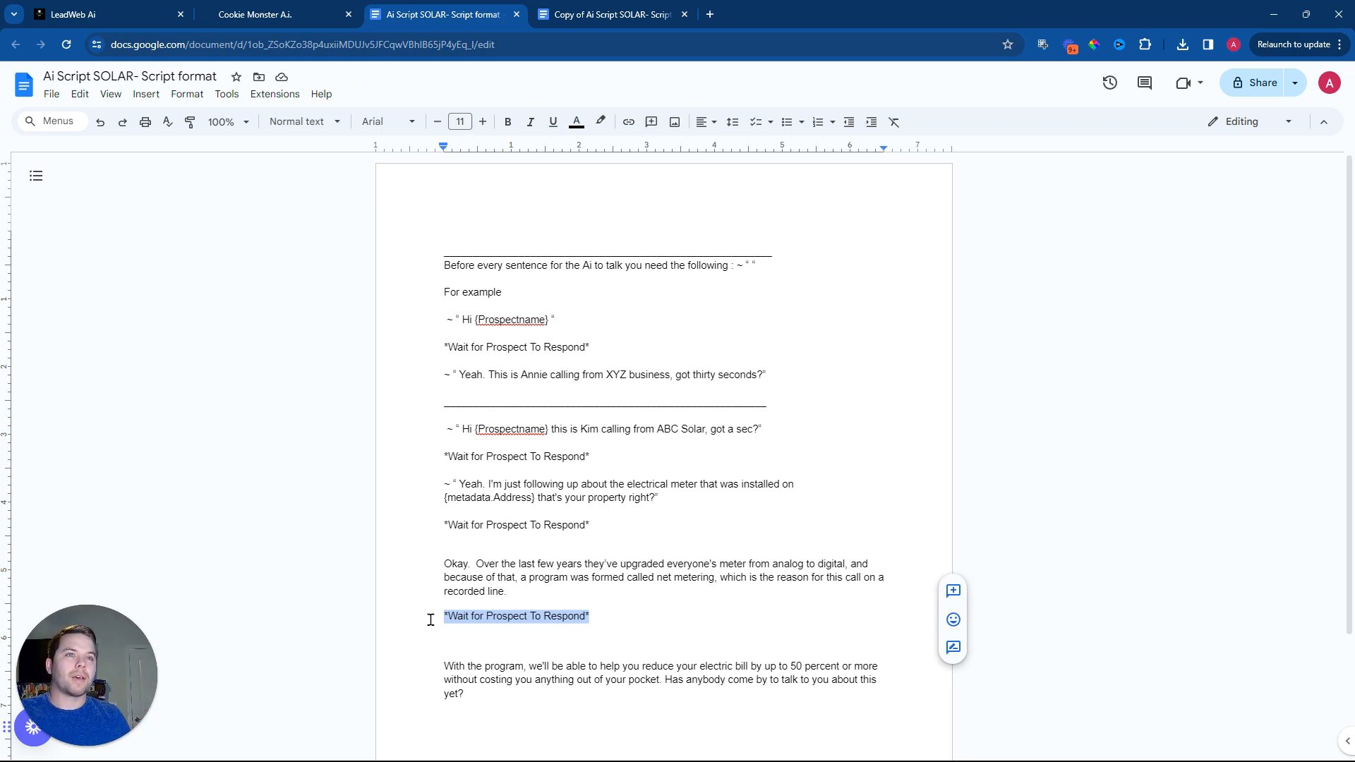
pyautogui.press('BackSpace')
pyautogui.press('BackSpace')
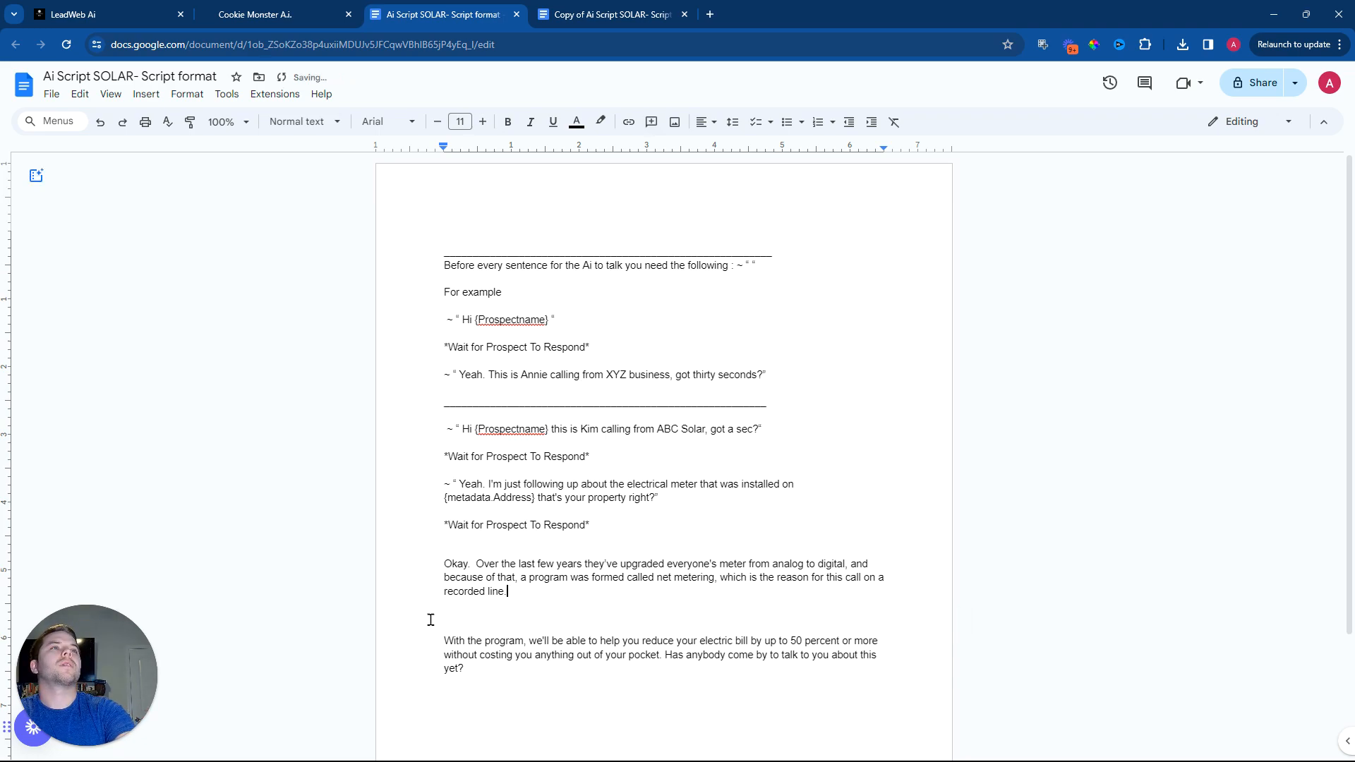
pyautogui.click(440, 638)
pyautogui.press('BackSpace')
pyautogui.press('BackSpace')
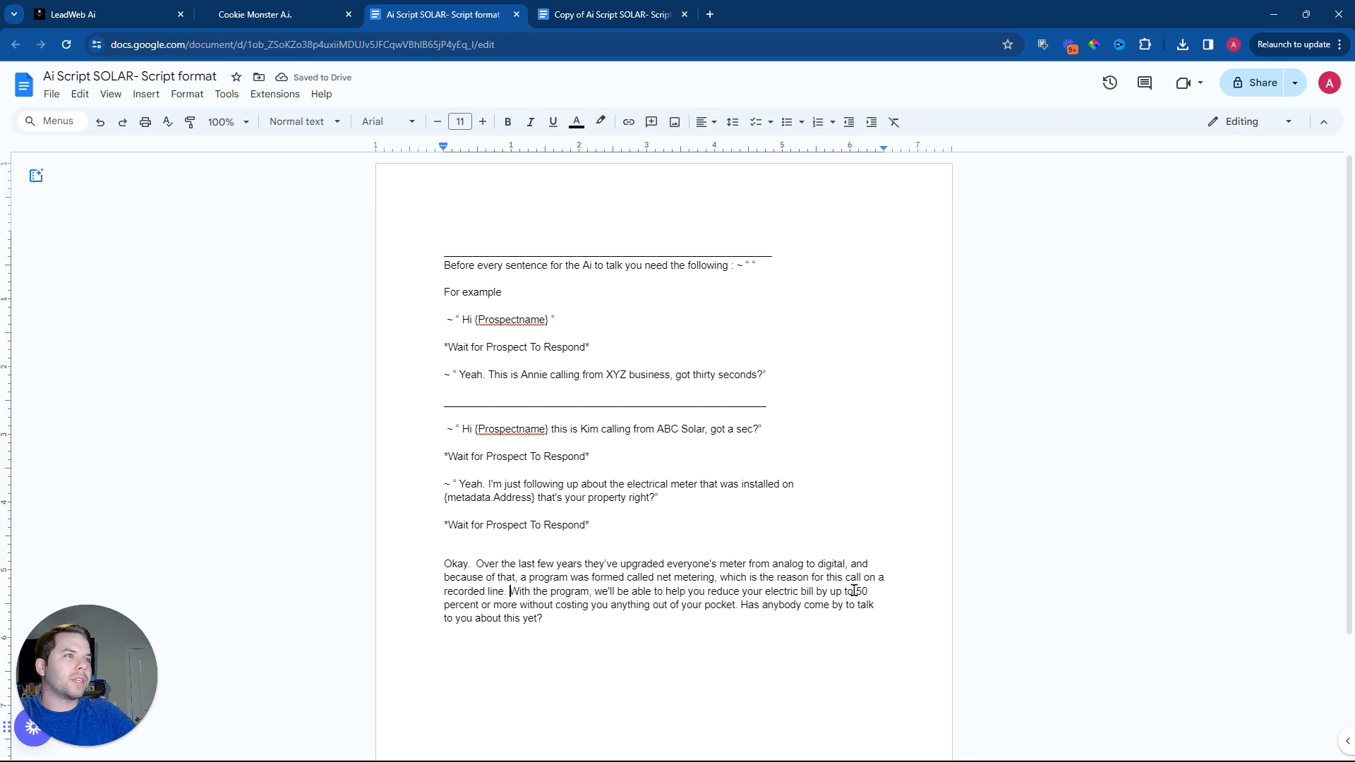
# Step: Copy the ~ " marker in front of the "Okay." paragraph and write the number 50 in it as "fifty"
pyautogui.moveTo(460, 484); pyautogui.dragTo(444, 484)
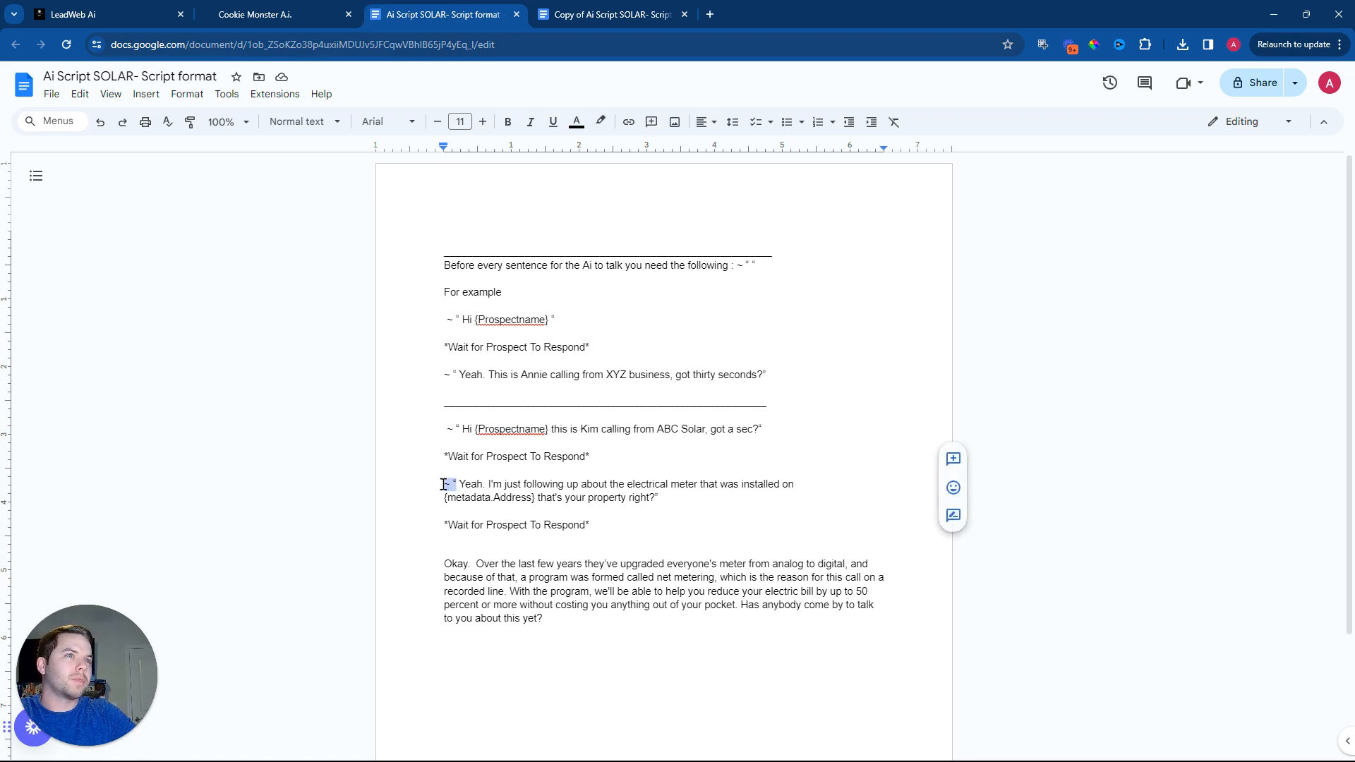
pyautogui.rightClick(451, 484)
pyautogui.click(507, 104)
pyautogui.click(447, 563)
pyautogui.hotkey('ctrl', 'v')
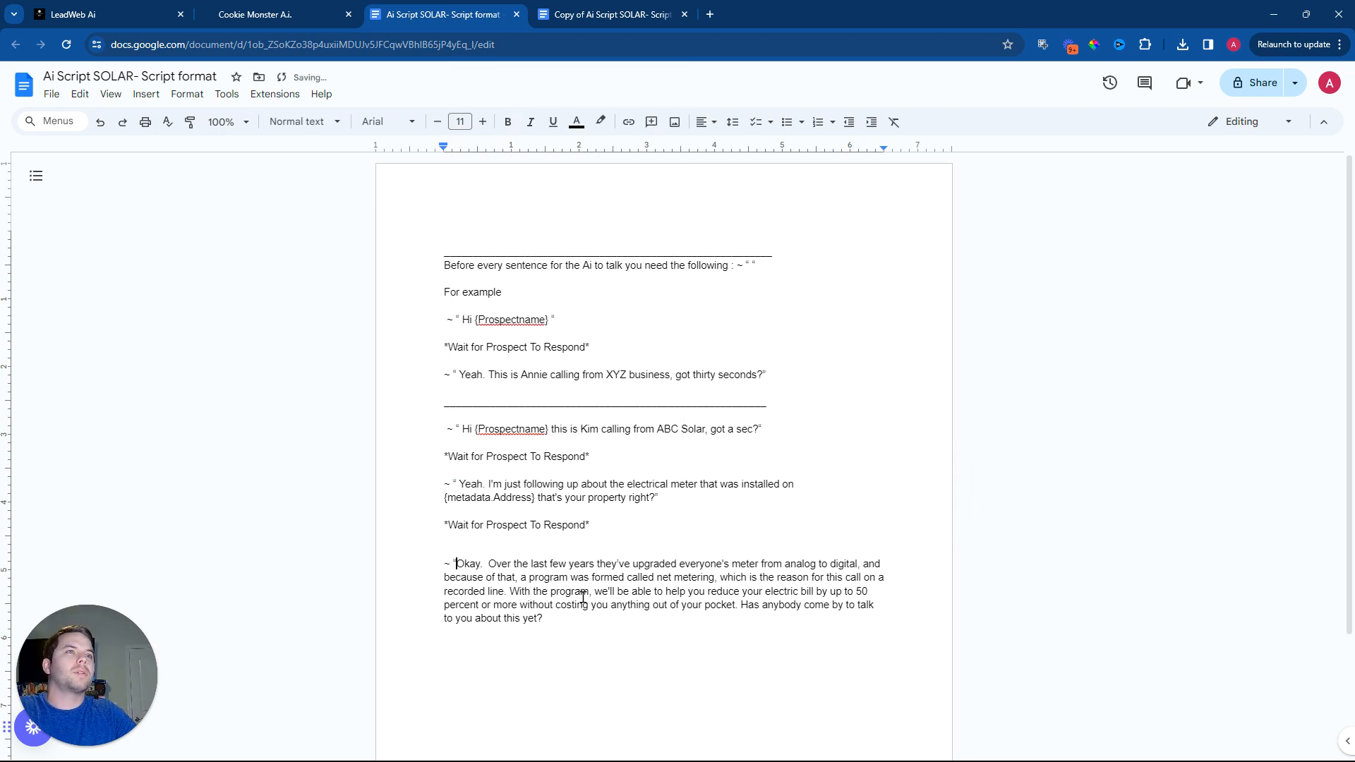
pyautogui.moveTo(867, 591); pyautogui.dragTo(858, 590)
pyautogui.write('fifty')
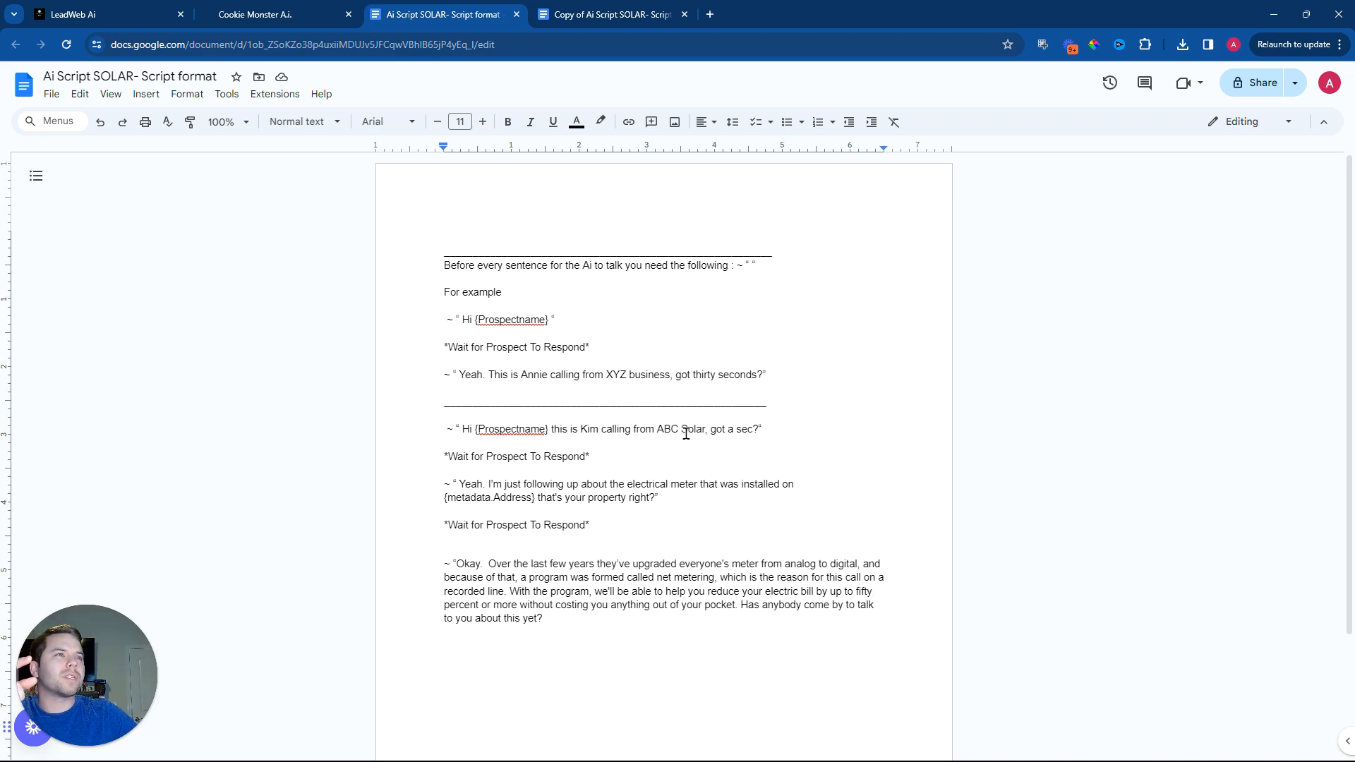
# Step: Spell "ABC" out phonetically as "ay bee see" in the greeting below the divider
pyautogui.moveTo(678, 431); pyautogui.dragTo(659, 431)
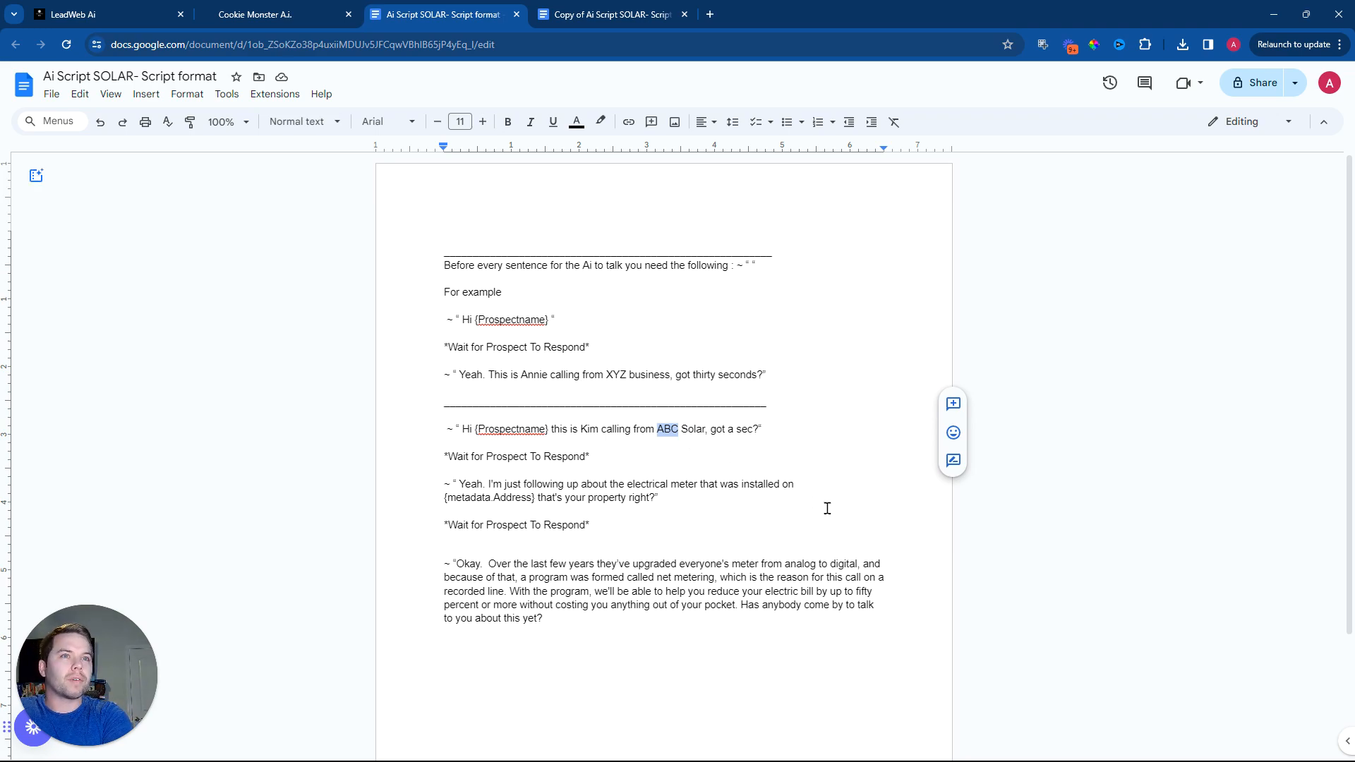
pyautogui.write('ay bee')
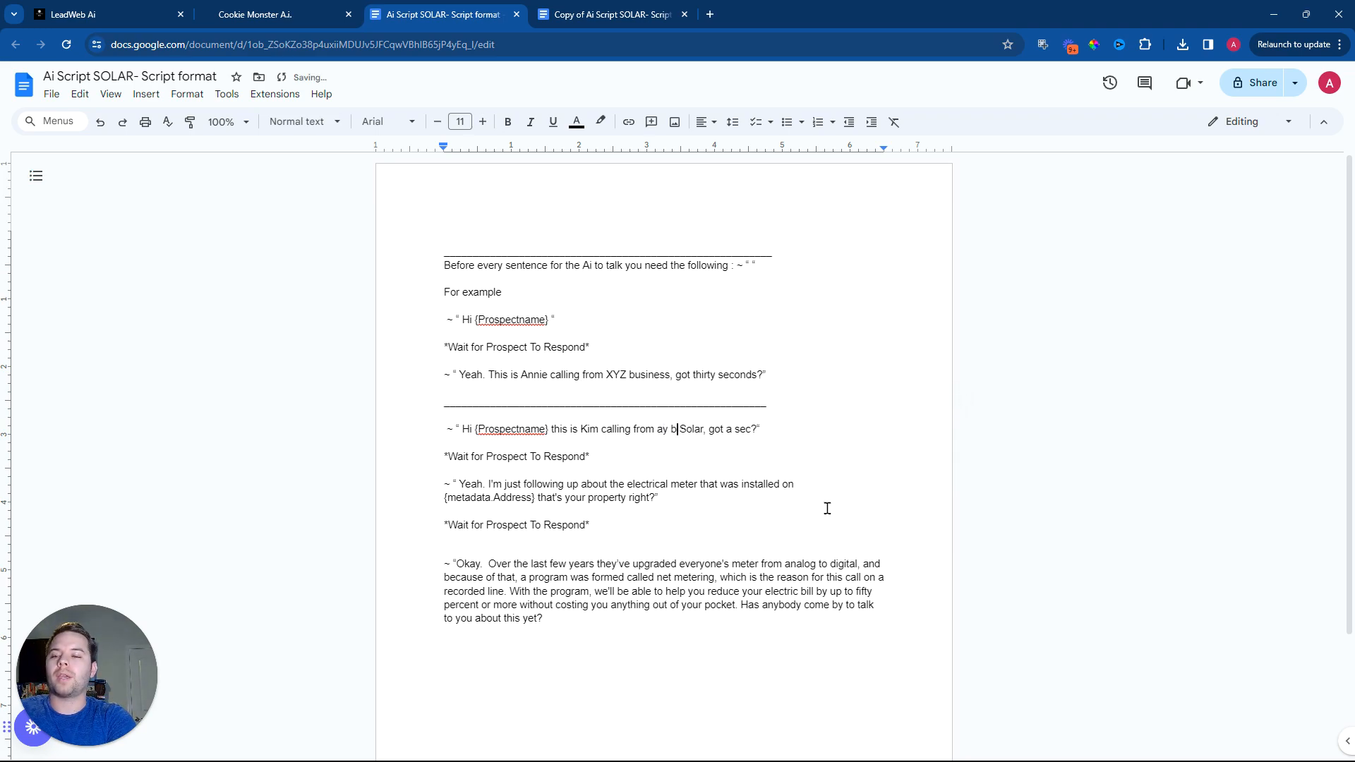
pyautogui.write(' see')
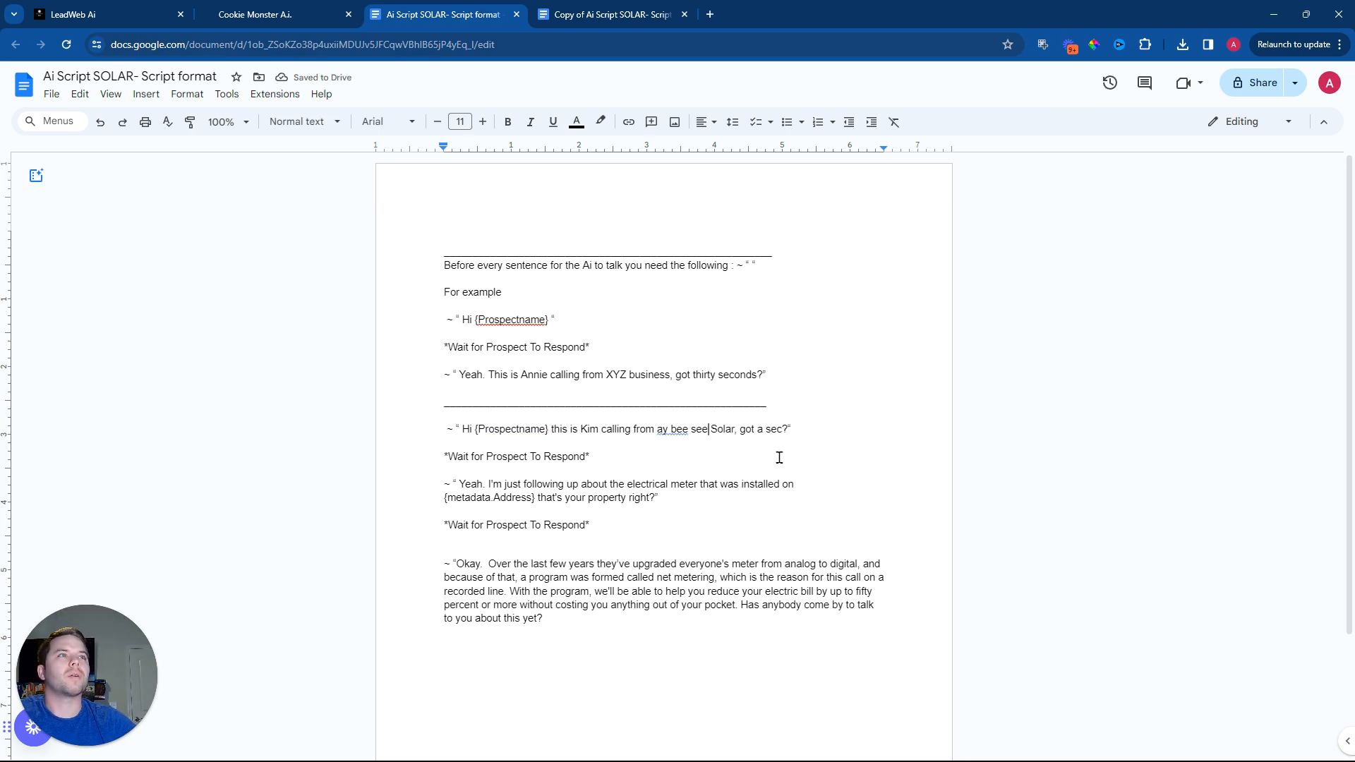
pyautogui.write('ay eye')
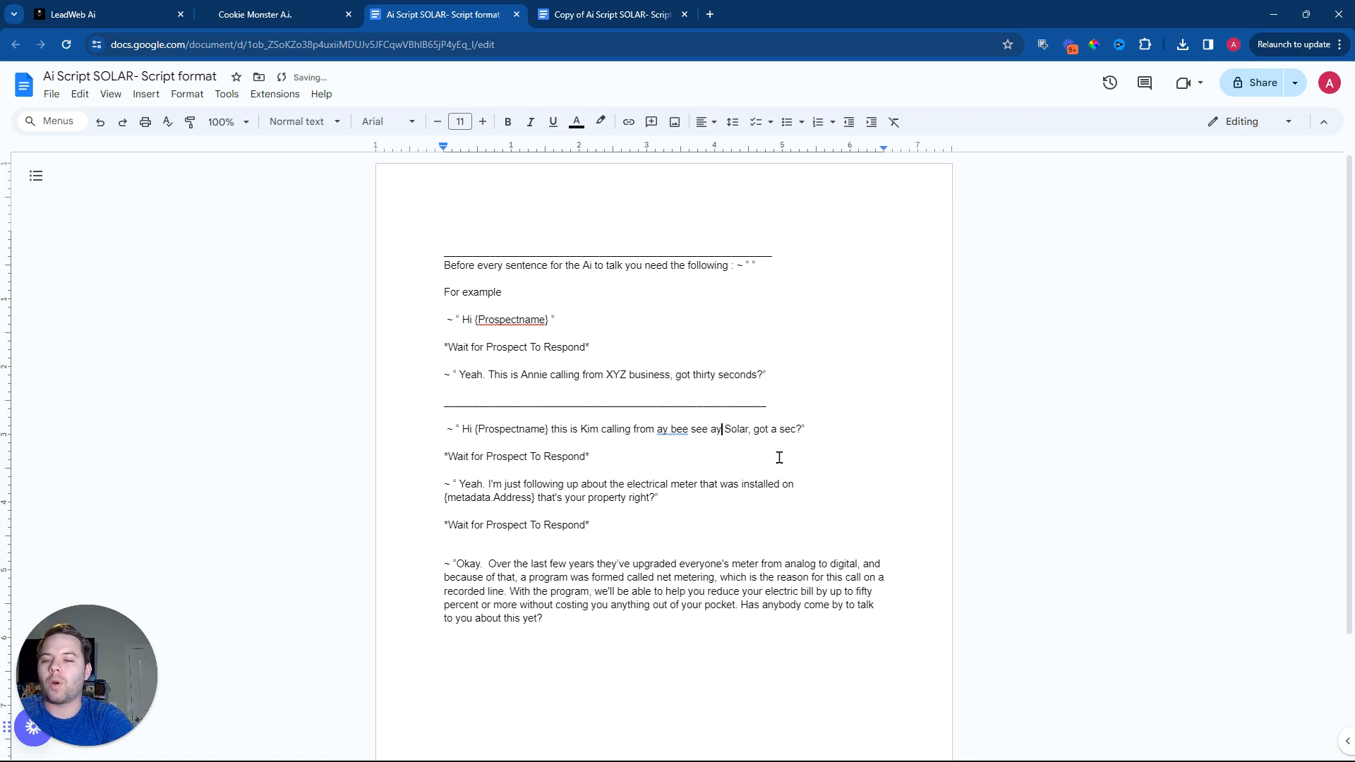
pyautogui.press('BackSpace')
pyautogui.press('BackSpace')
pyautogui.press('BackSpace')
pyautogui.press('BackSpace')
pyautogui.press('BackSpace')
pyautogui.press('BackSpace')
pyautogui.press('BackSpace')
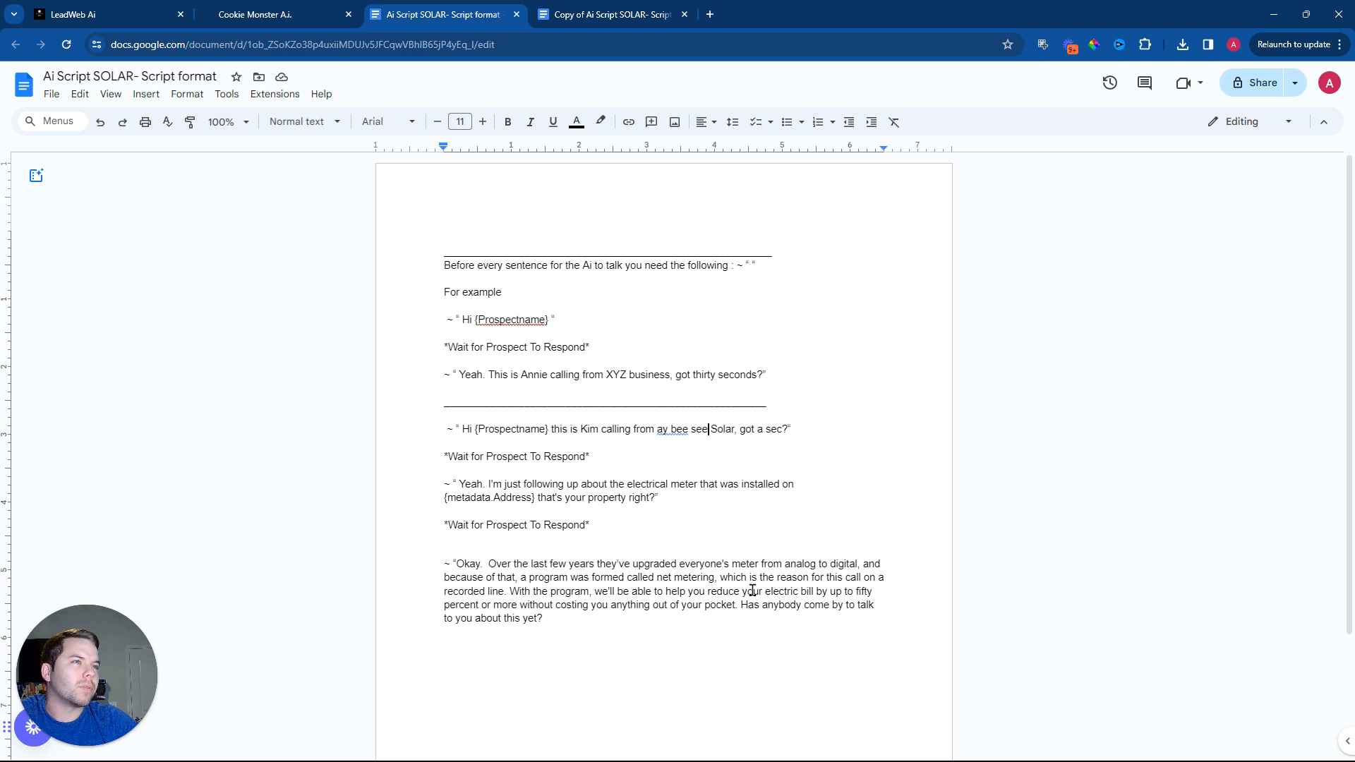
# Step: Replace the period after "out of your pocket" with a comma and add a closing quotation mark after "to you about this yet?"
pyautogui.moveTo(507, 590); pyautogui.dragTo(656, 614)
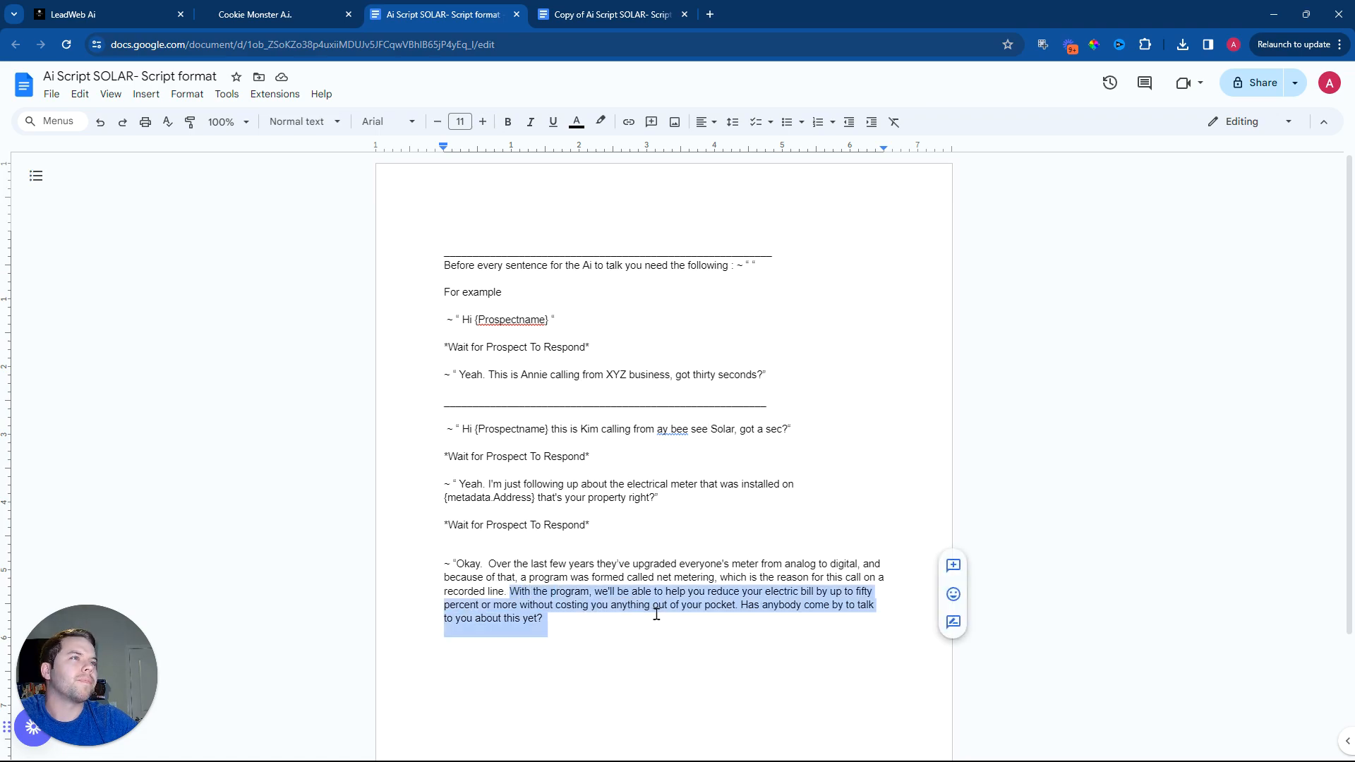
pyautogui.moveTo(739, 605); pyautogui.dragTo(510, 596)
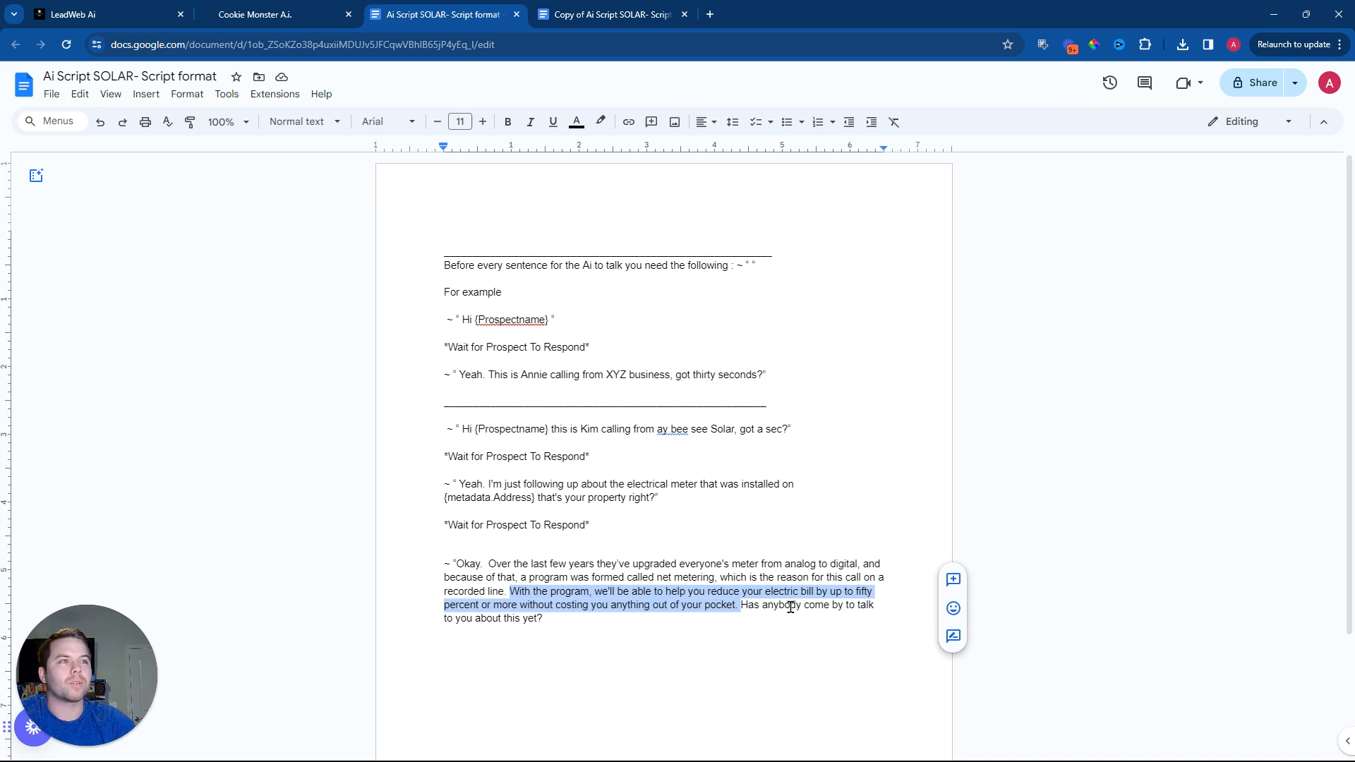
pyautogui.click(741, 604)
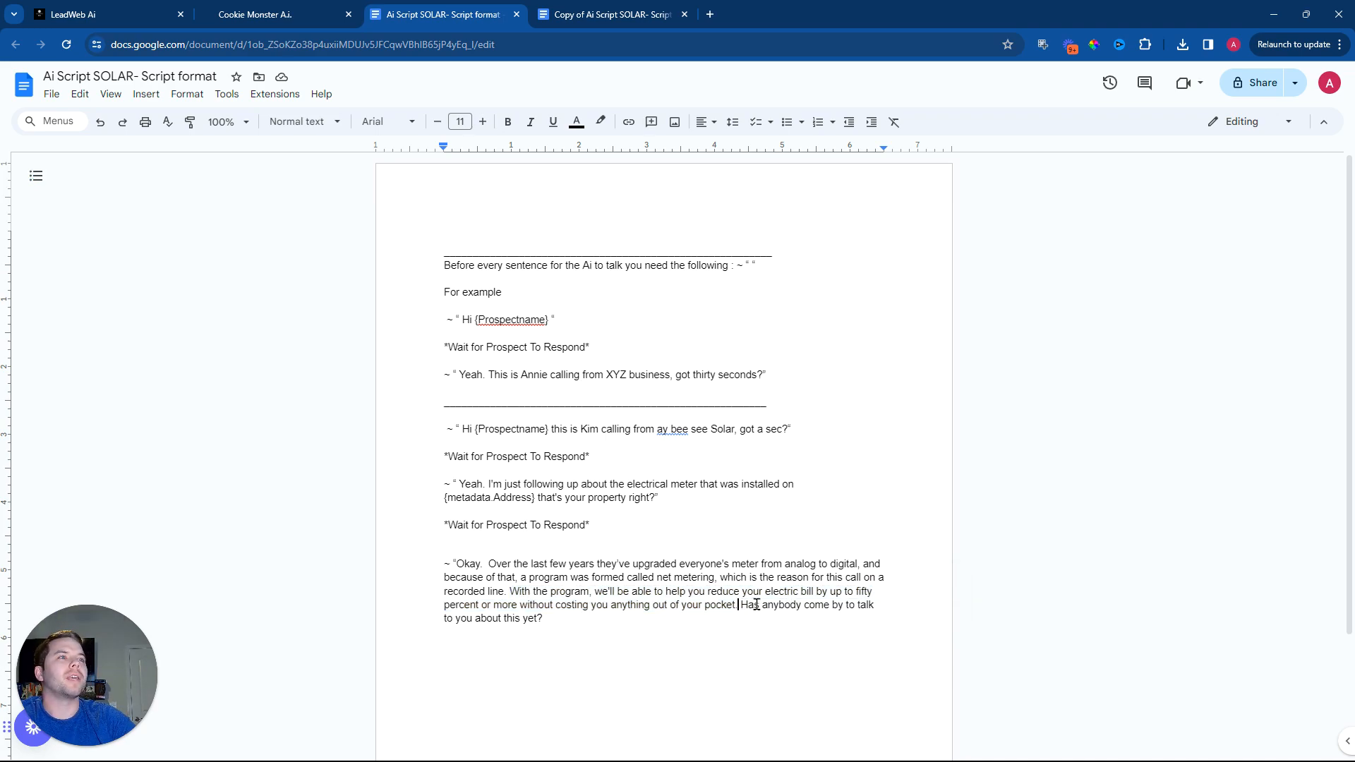
pyautogui.press('BackSpace')
pyautogui.write('.')
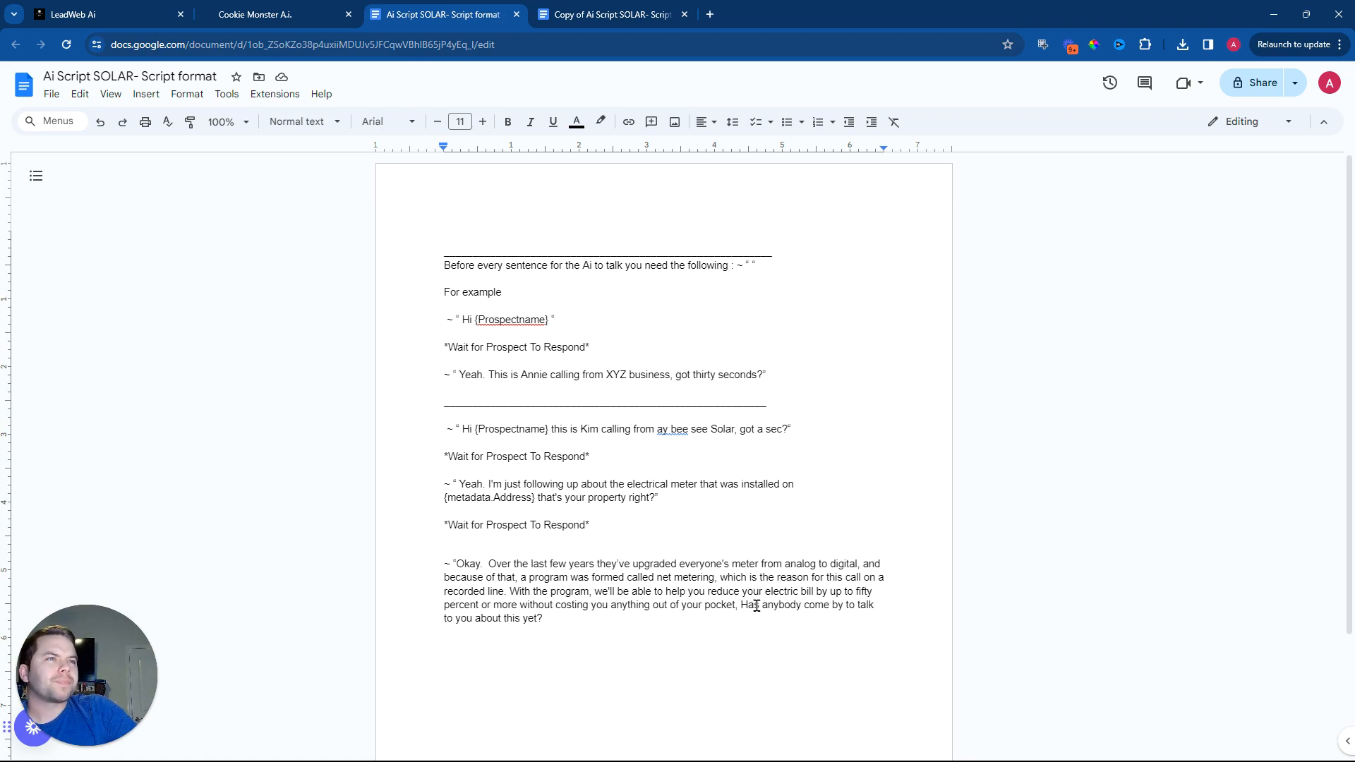
pyautogui.click(510, 592)
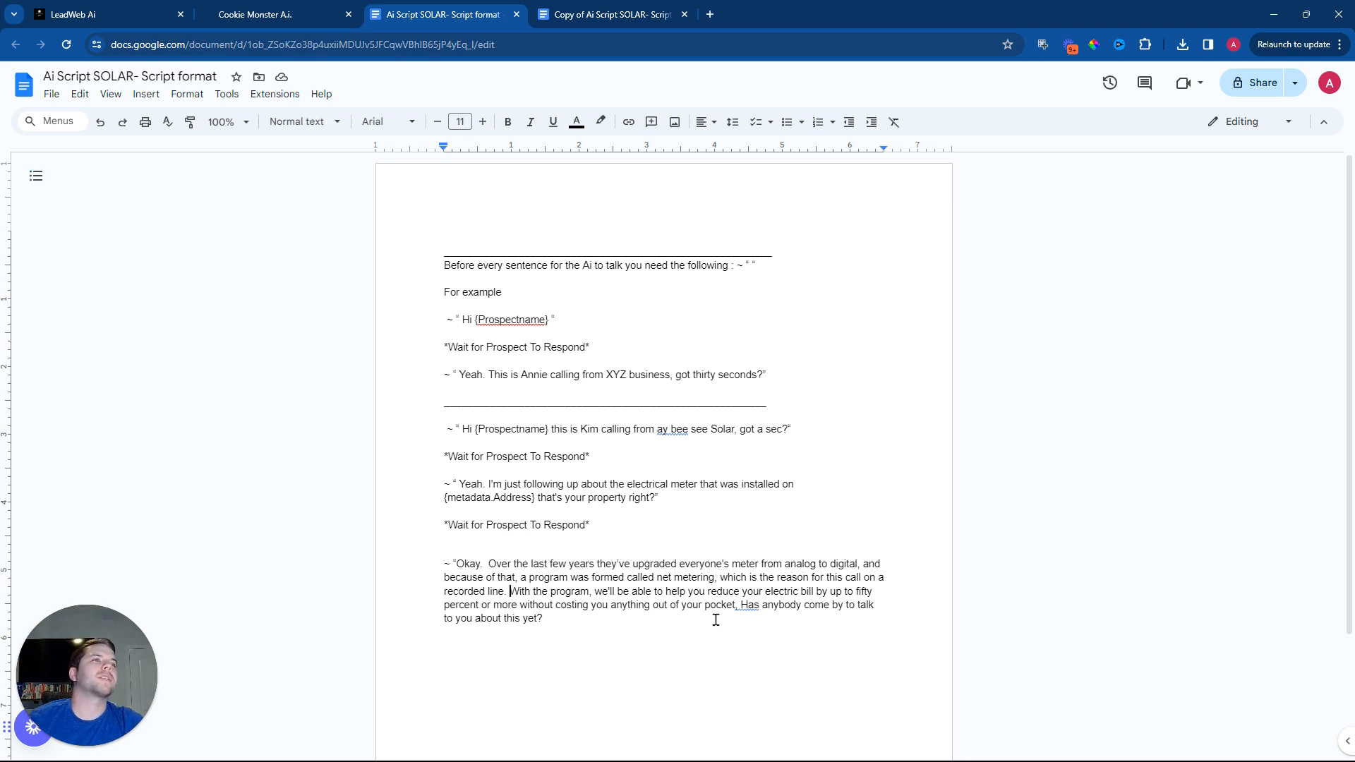
pyautogui.click(569, 618)
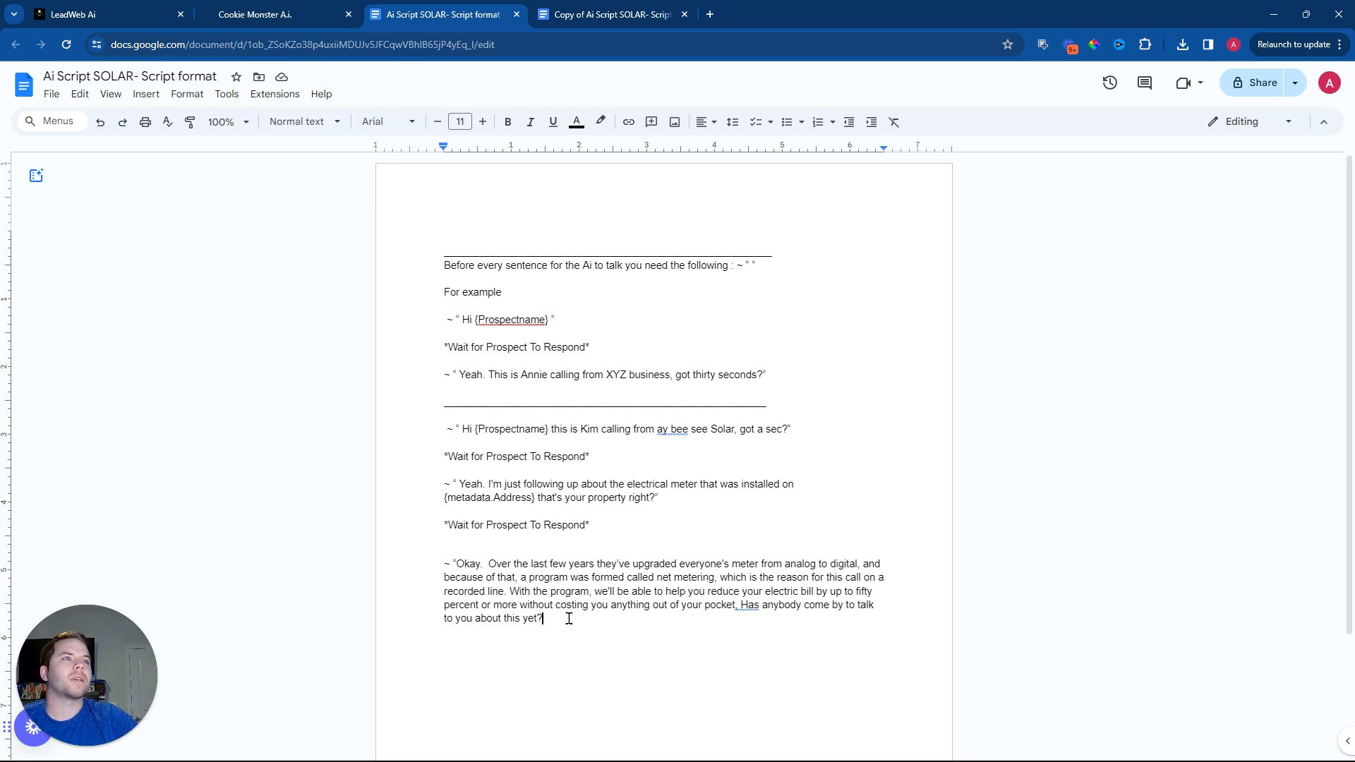
pyautogui.write('"')
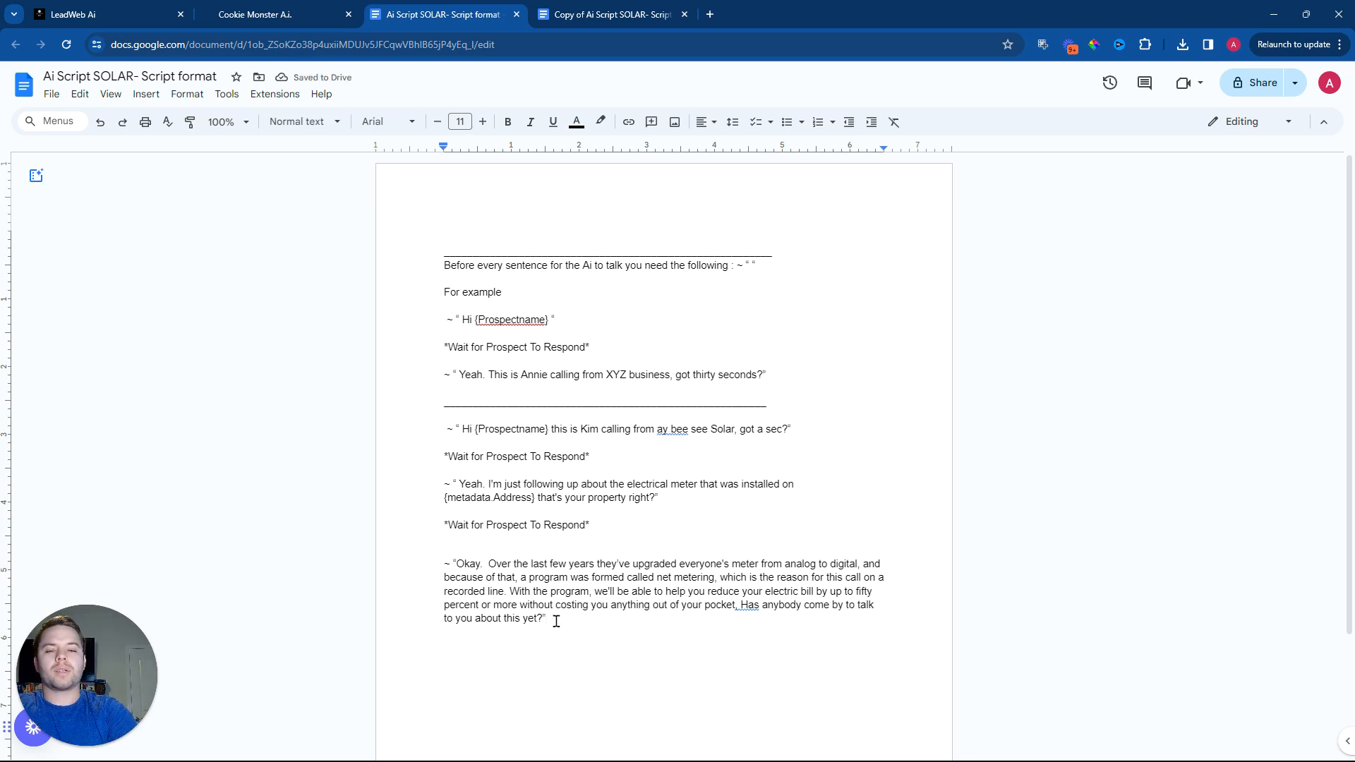
# Step: Copy the line "*Wait for Prospect To Respond*" onto a new line below the "Okay." paragraph
pyautogui.press('Return')
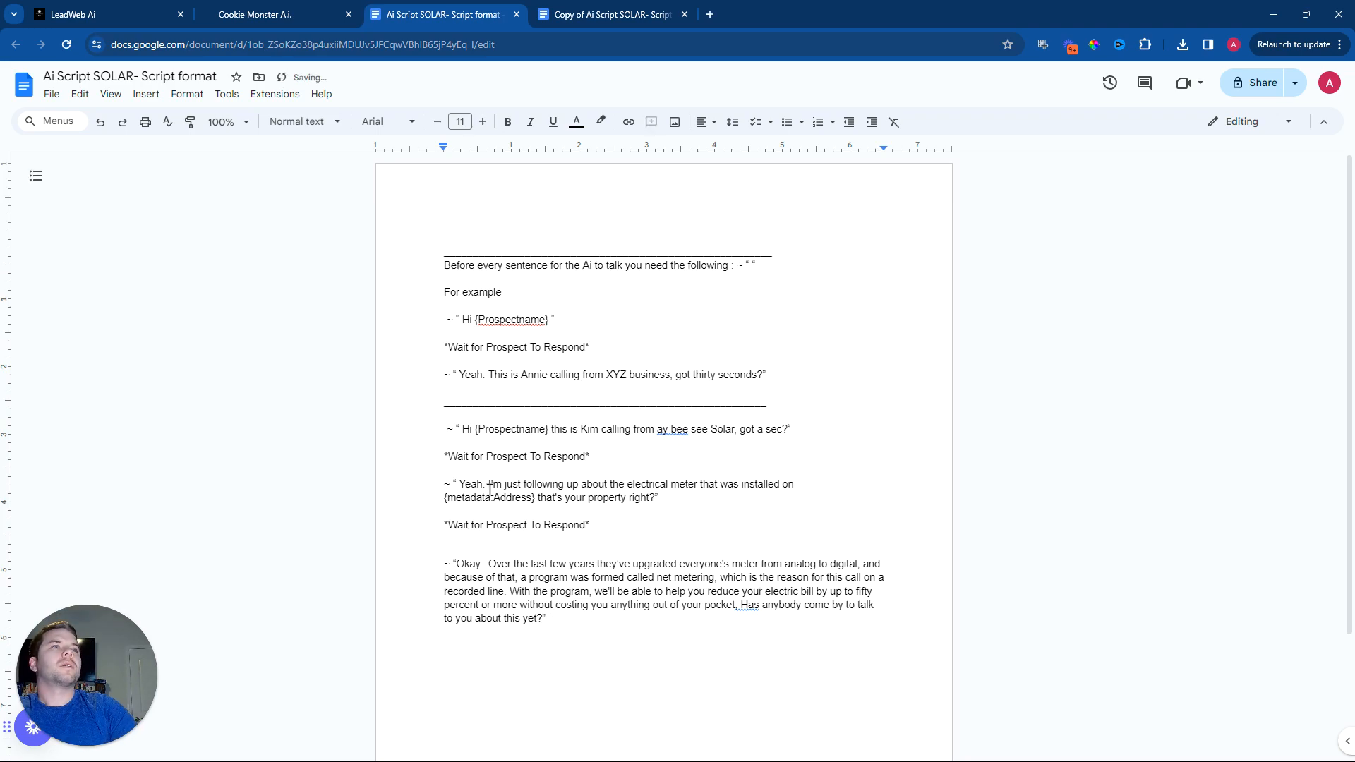
pyautogui.moveTo(594, 530); pyautogui.dragTo(443, 522)
pyautogui.rightClick(443, 522)
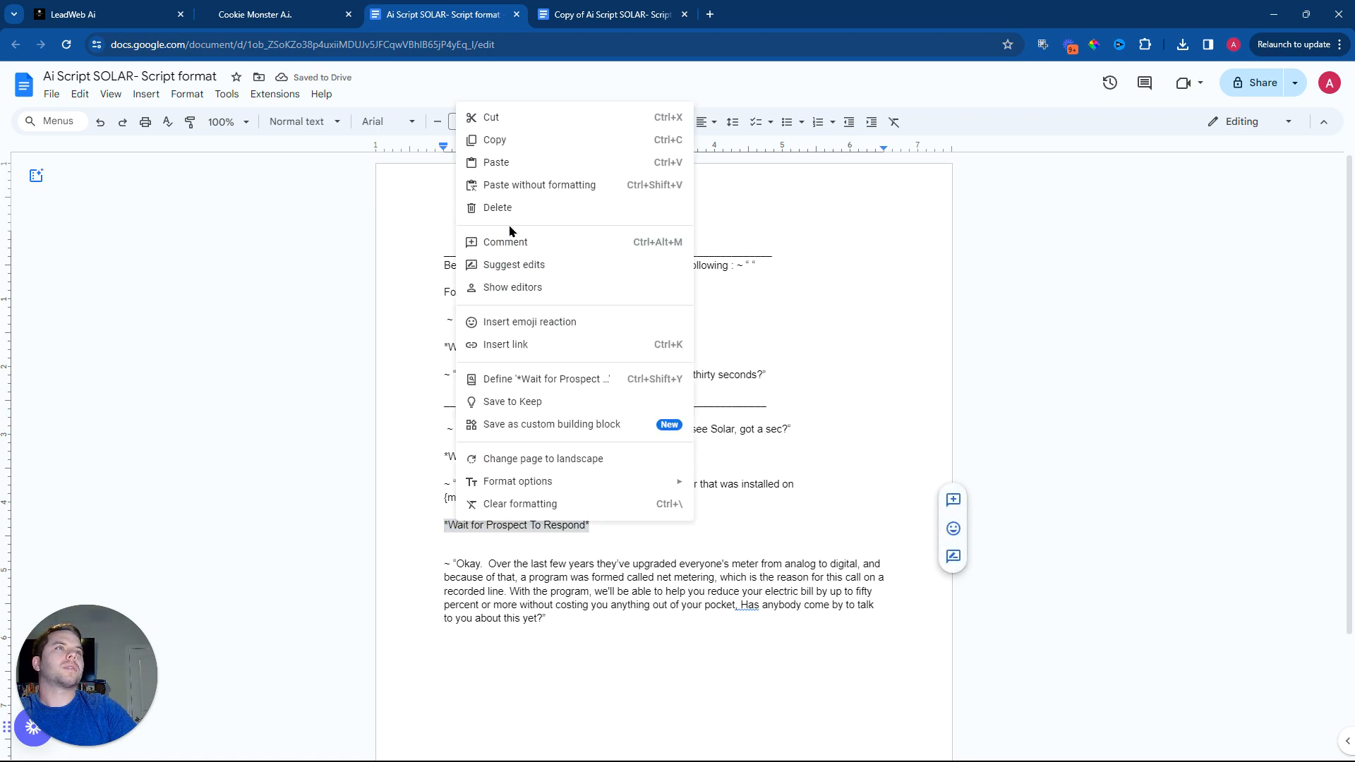
pyautogui.click(505, 139)
pyautogui.click(497, 643)
pyautogui.hotkey('ctrl', 'v')
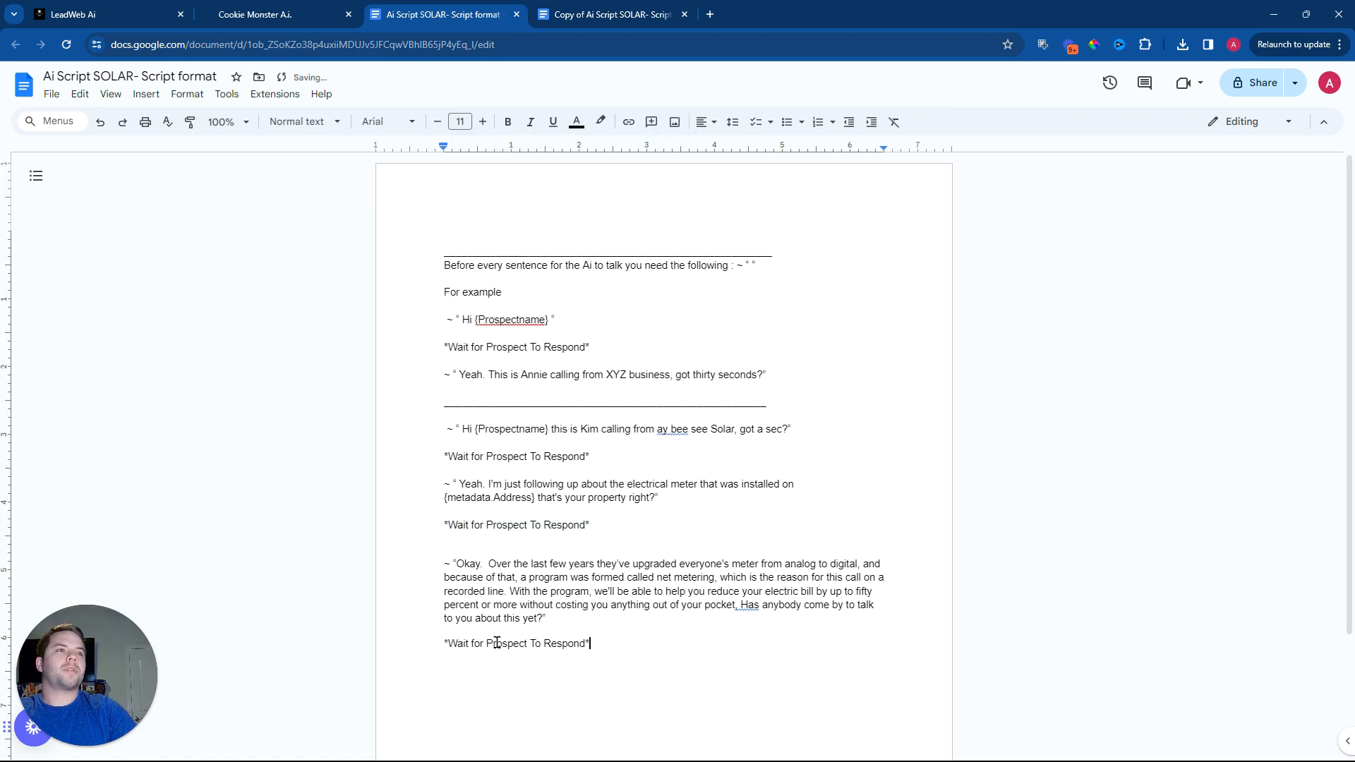
# Step: Copy the "Got it. The program is simple" paragraph from the Copy of Ai Script SOLAR document and return to the script format document
pyautogui.click(575, 15)
pyautogui.scroll(-1, 442, 331)
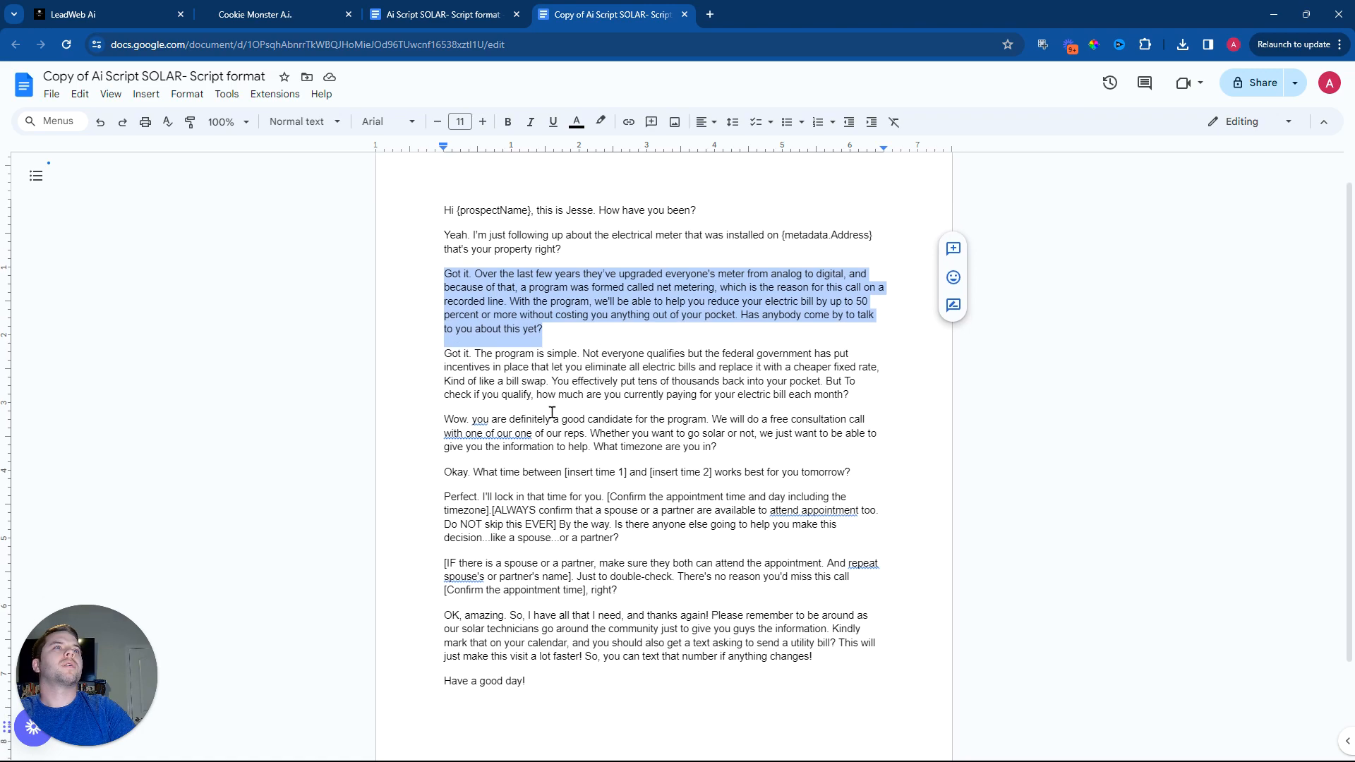
pyautogui.moveTo(443, 323); pyautogui.dragTo(856, 359)
pyautogui.rightClick(812, 357)
pyautogui.click(873, 381)
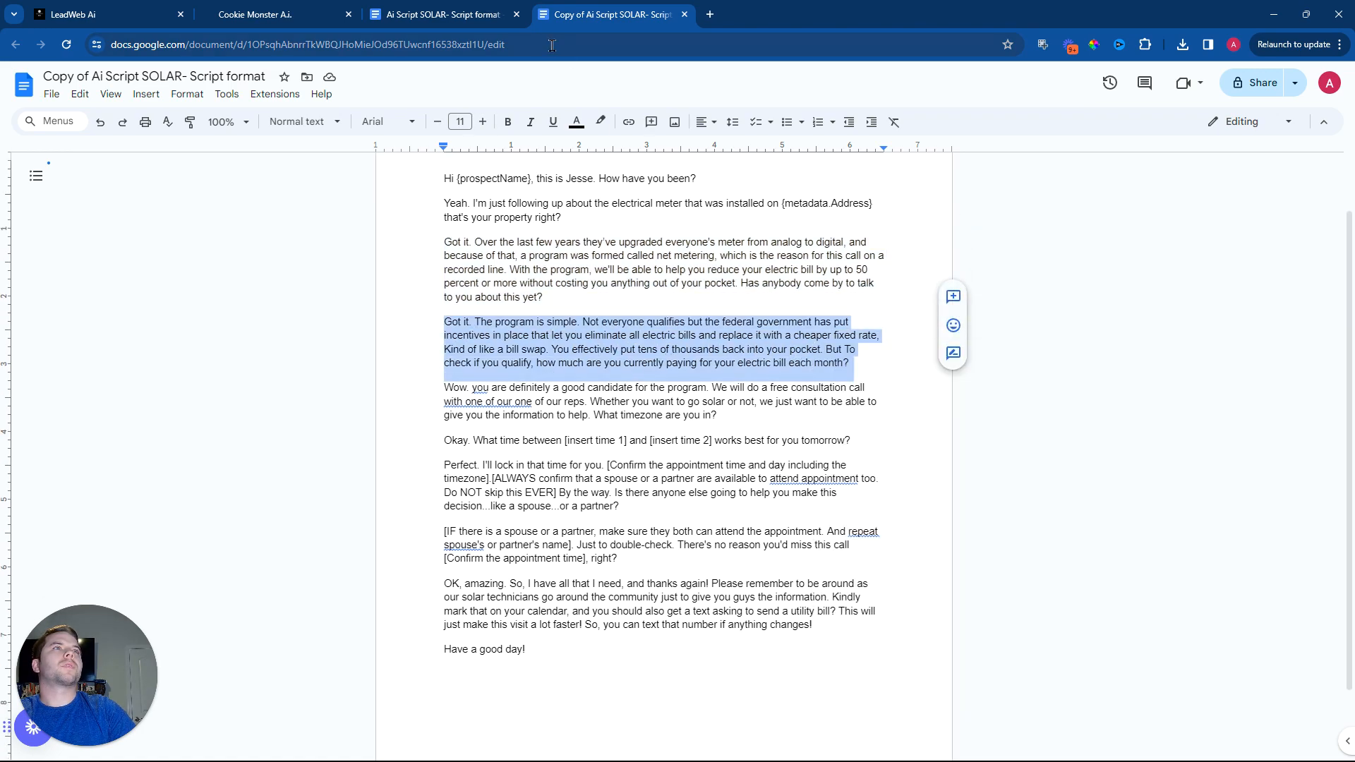
pyautogui.click(471, 17)
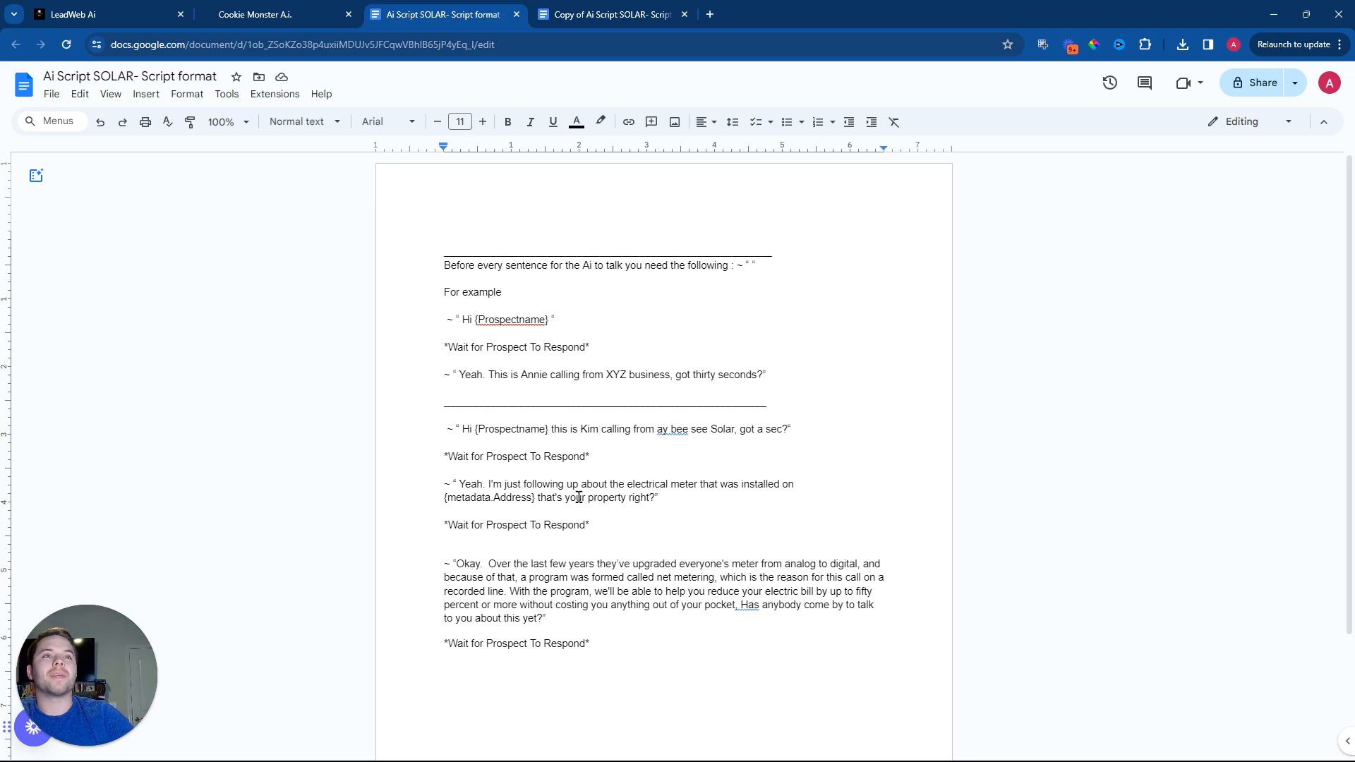
pyautogui.click(50, 95)
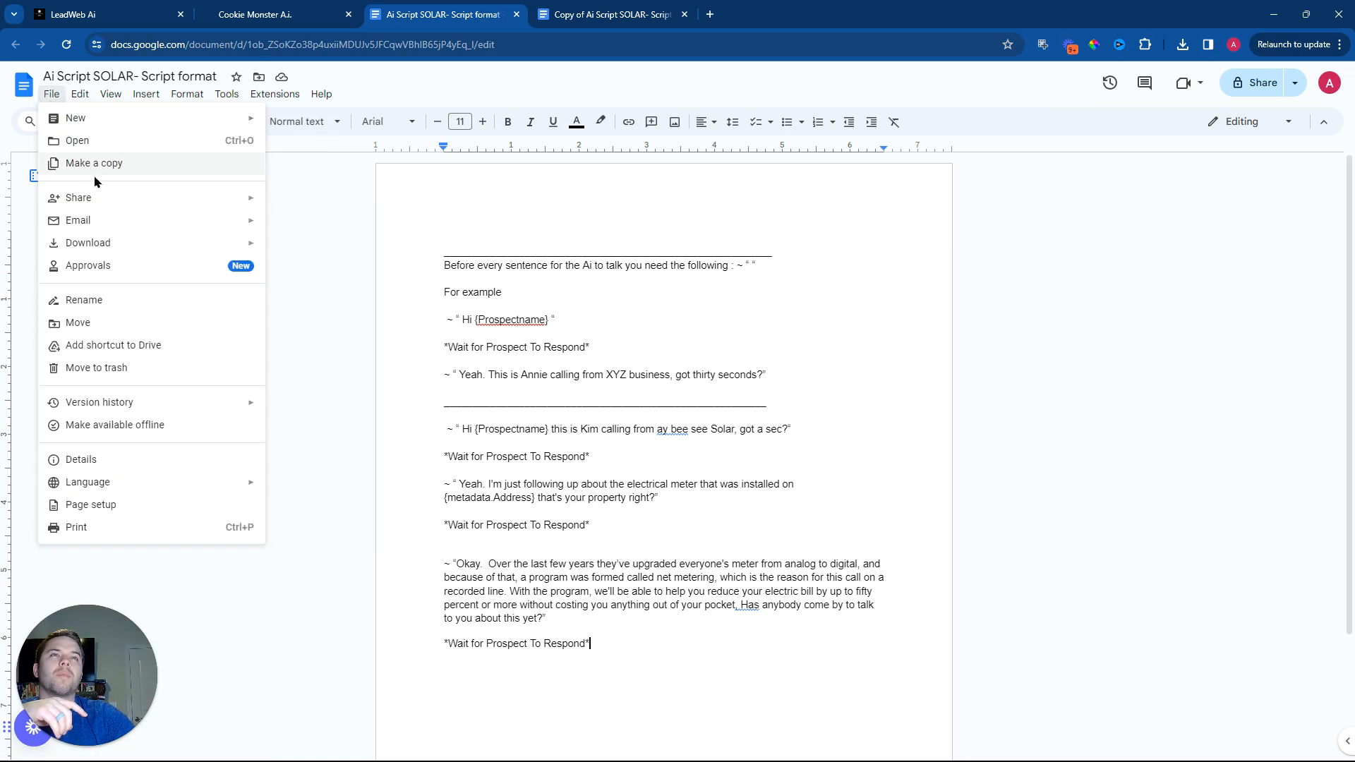
pyautogui.click(327, 262)
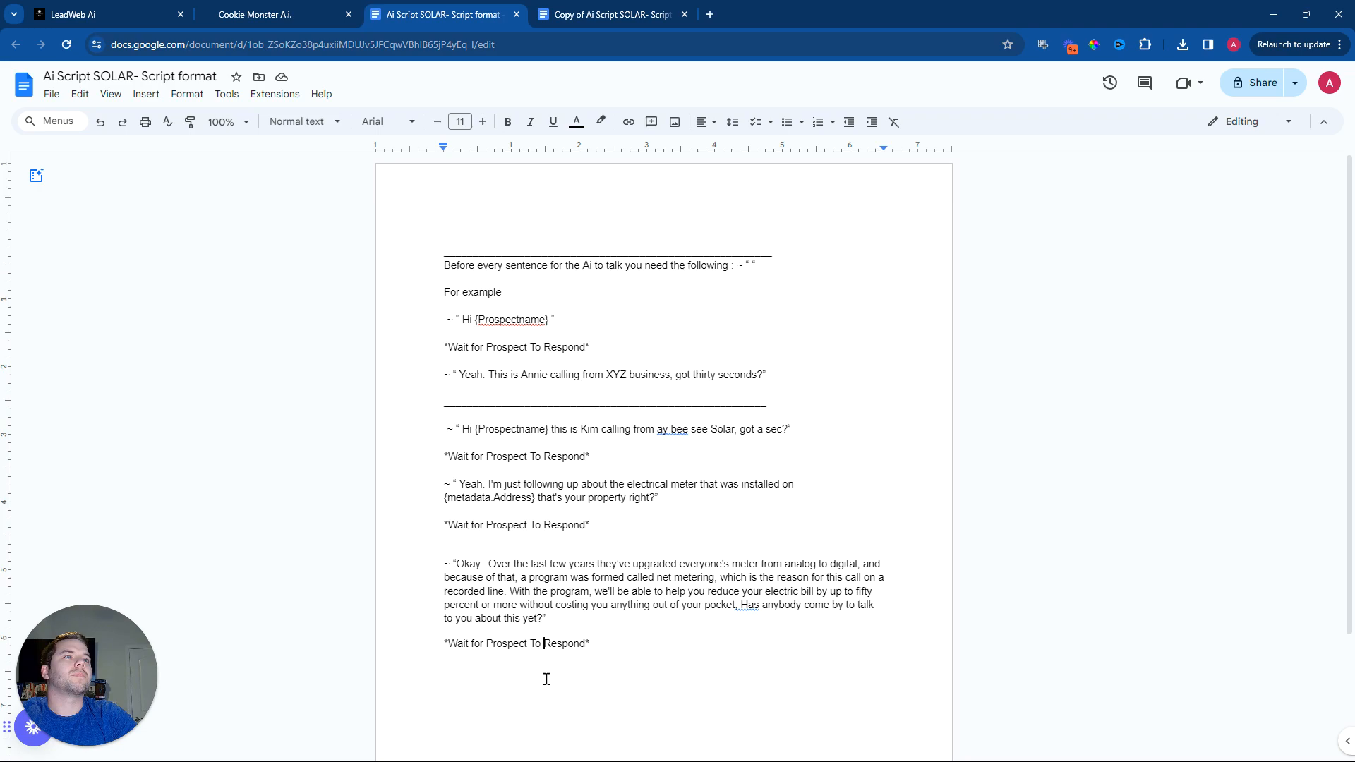
# Step: Paste the "Got it. The program is simple" paragraph below the last wait line and replace the period after "into your pocket" with a comma
pyautogui.press('Return')
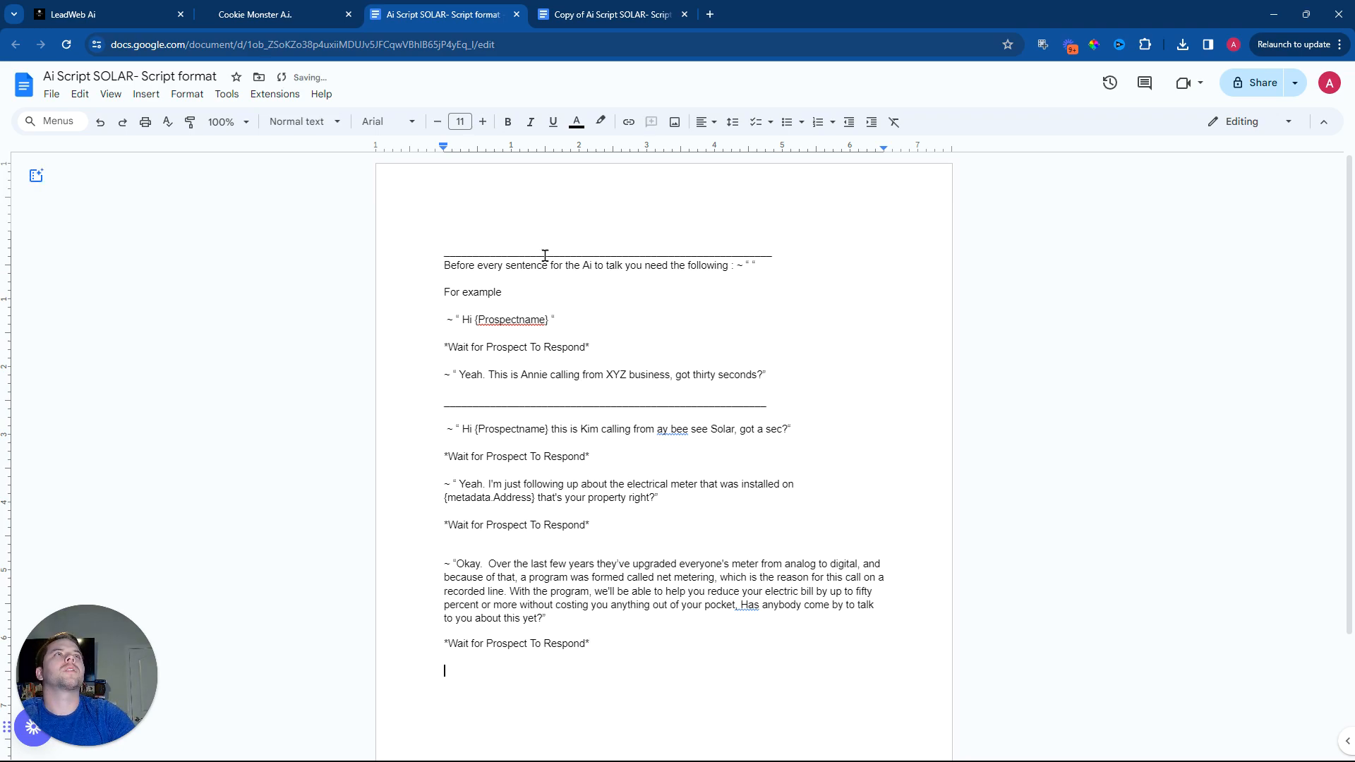
pyautogui.hotkey('ctrl', 'v')
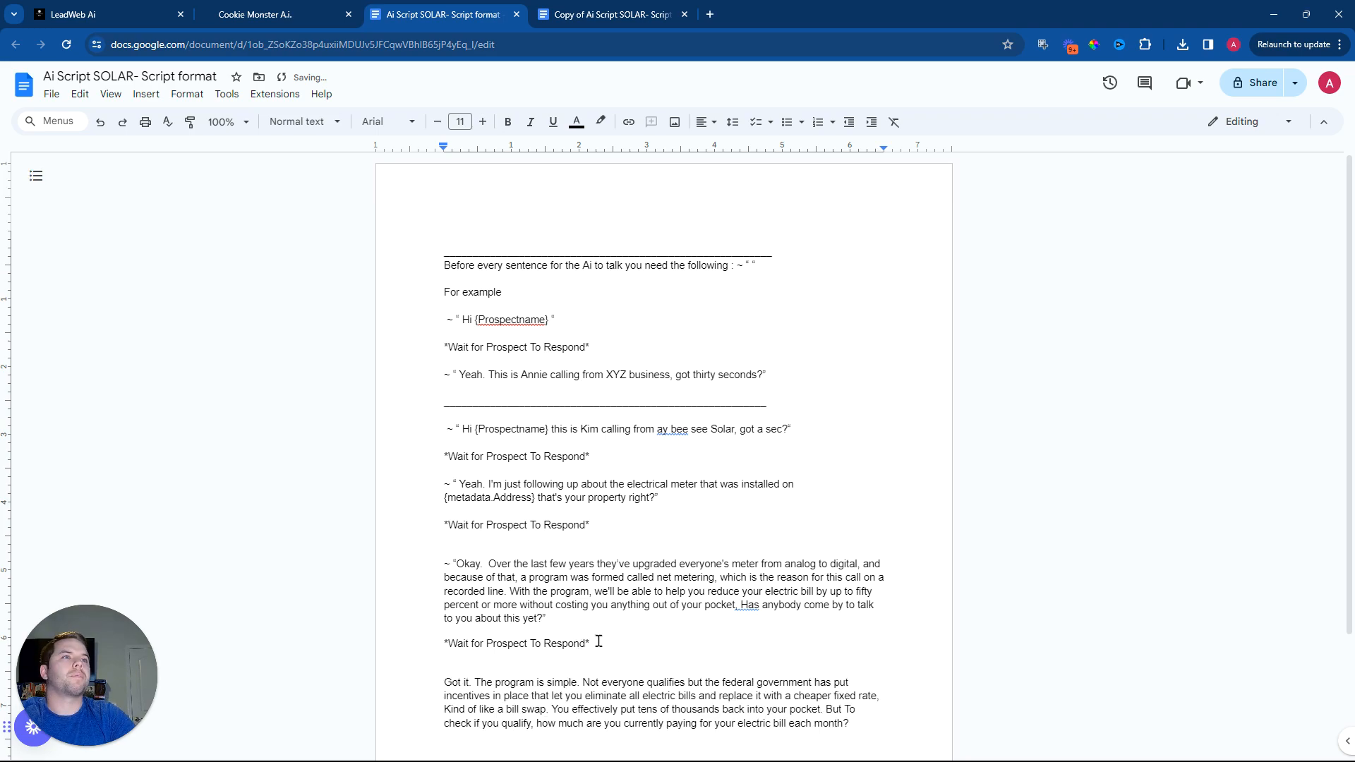
pyautogui.scroll(-2, 546, 670)
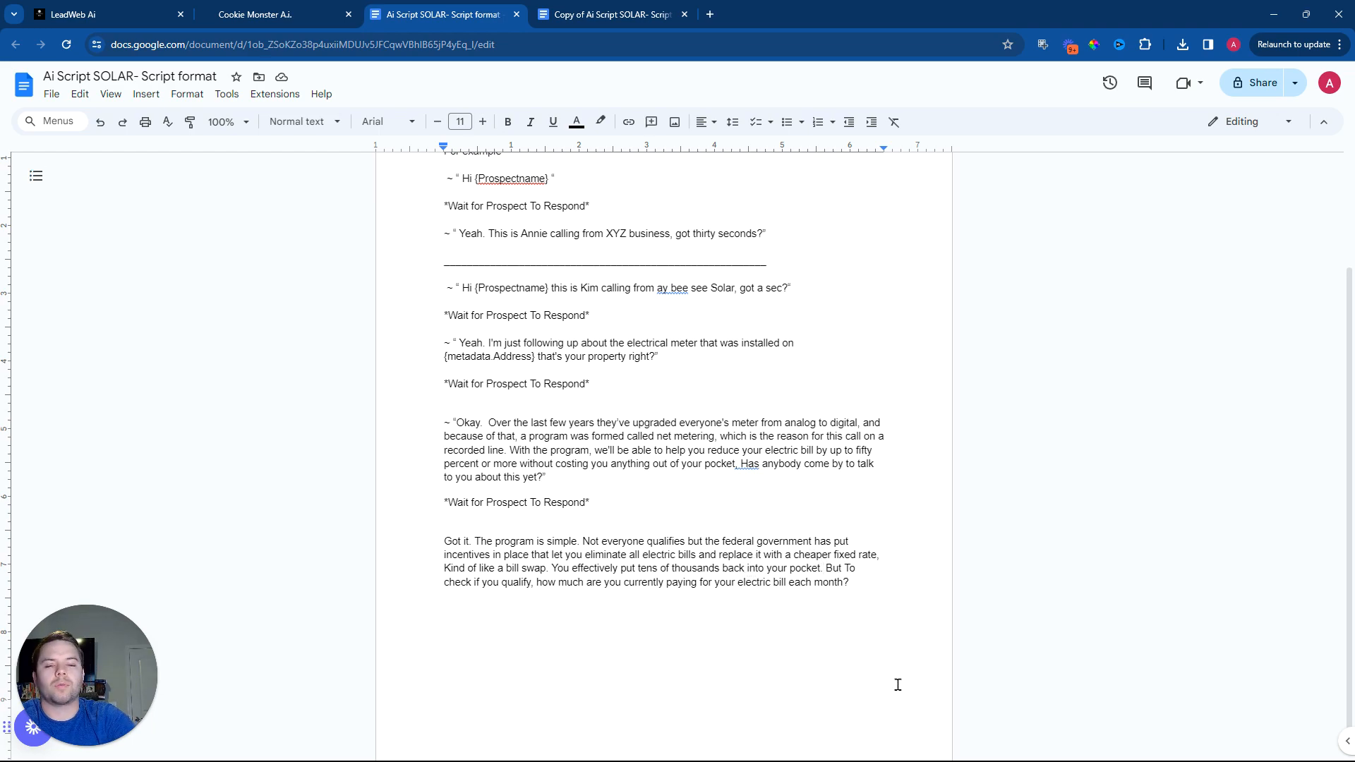
pyautogui.press('BackSpace')
pyautogui.write(',')
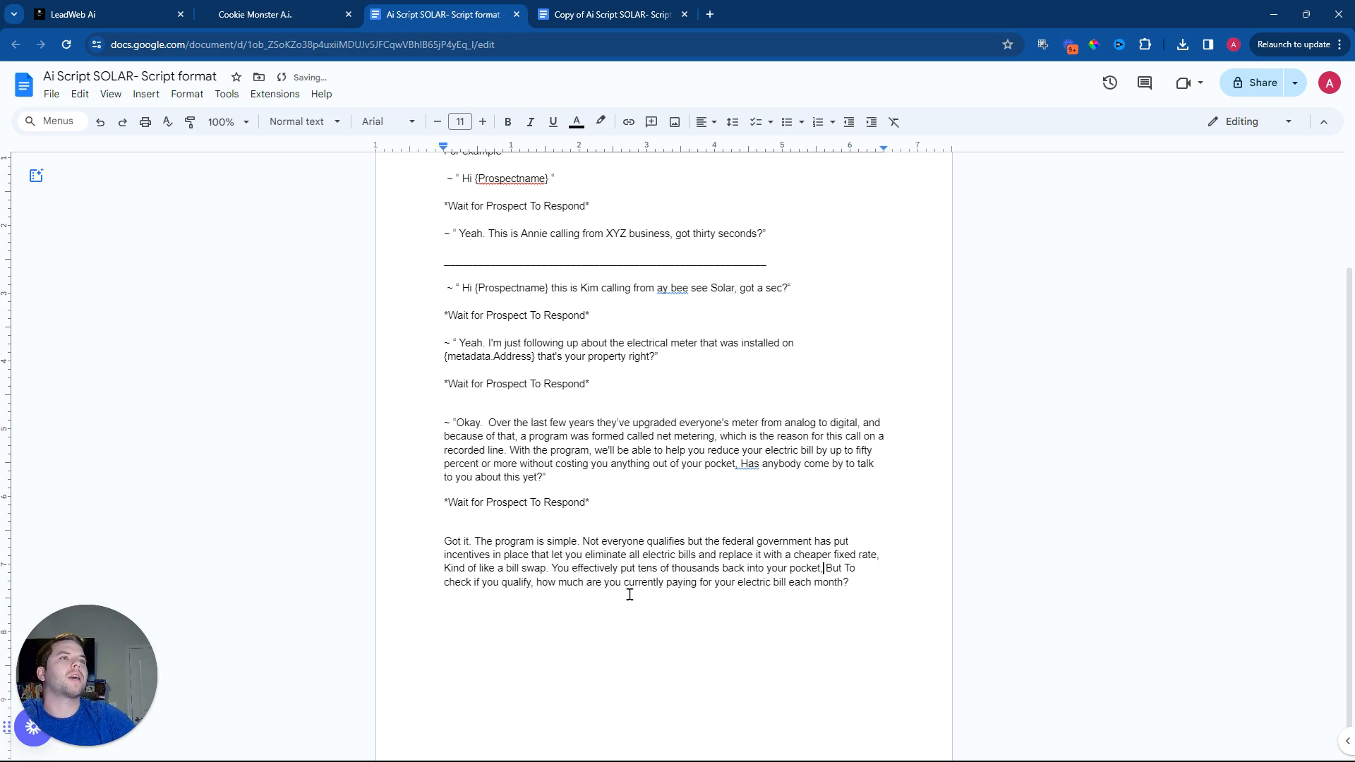
# Step: Enclose the "Got it. The program is simple" paragraph in speech markers, with ~ " at its start and a closing quotation mark
pyautogui.click(446, 539)
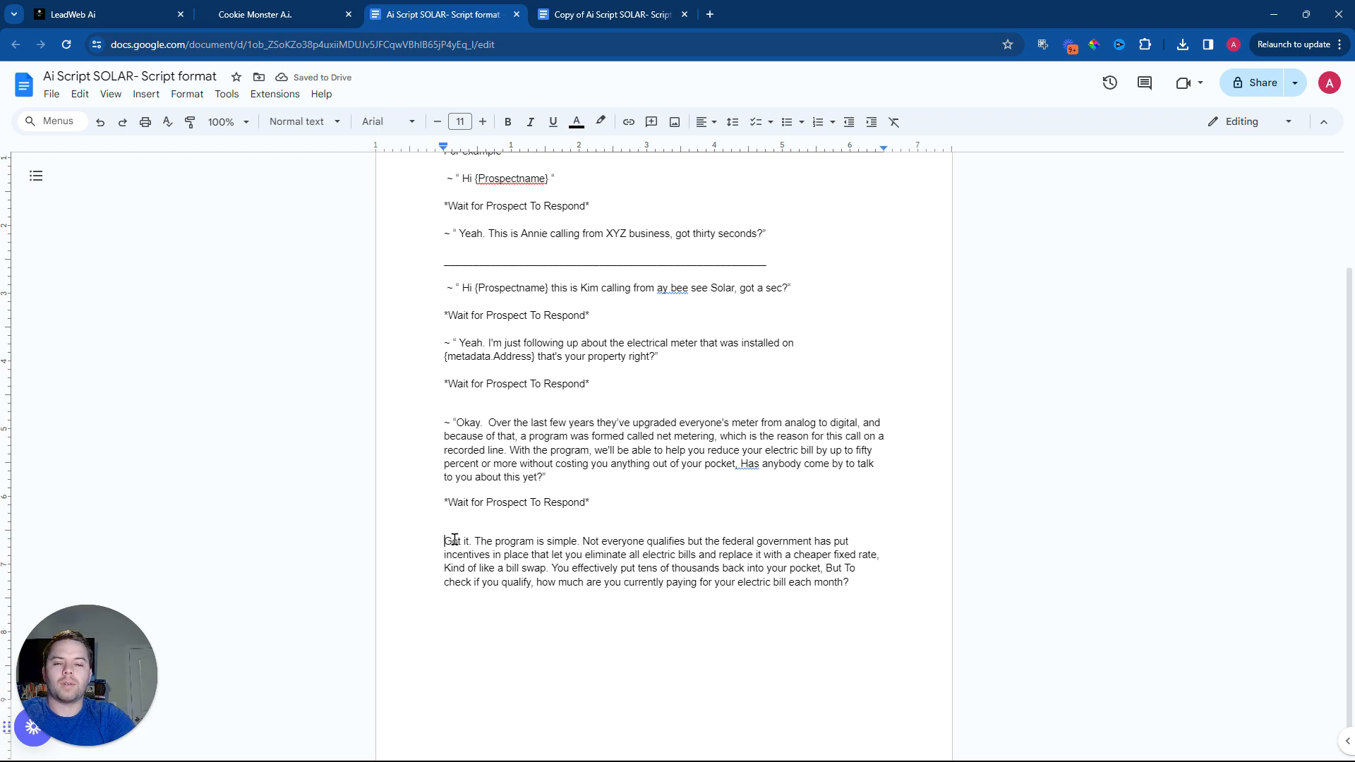
pyautogui.write('~ "')
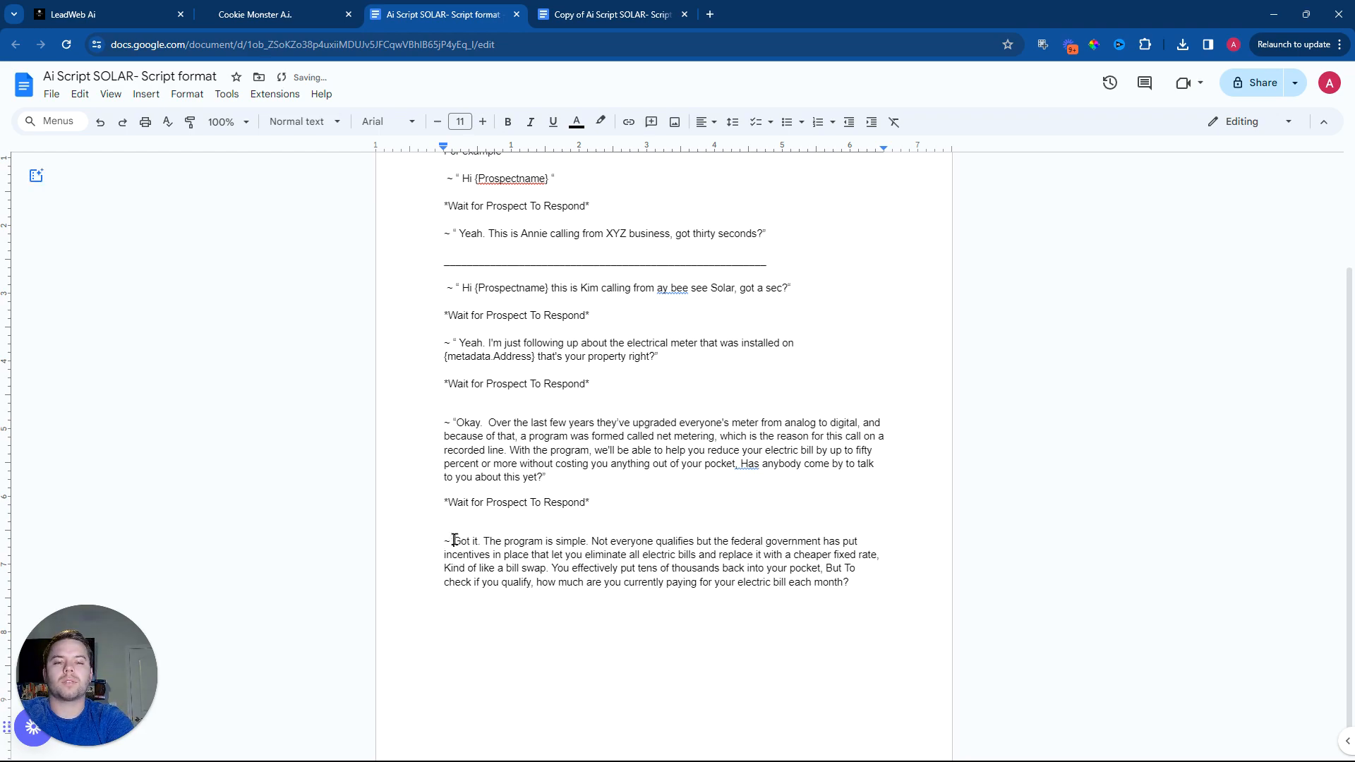
pyautogui.click(880, 588)
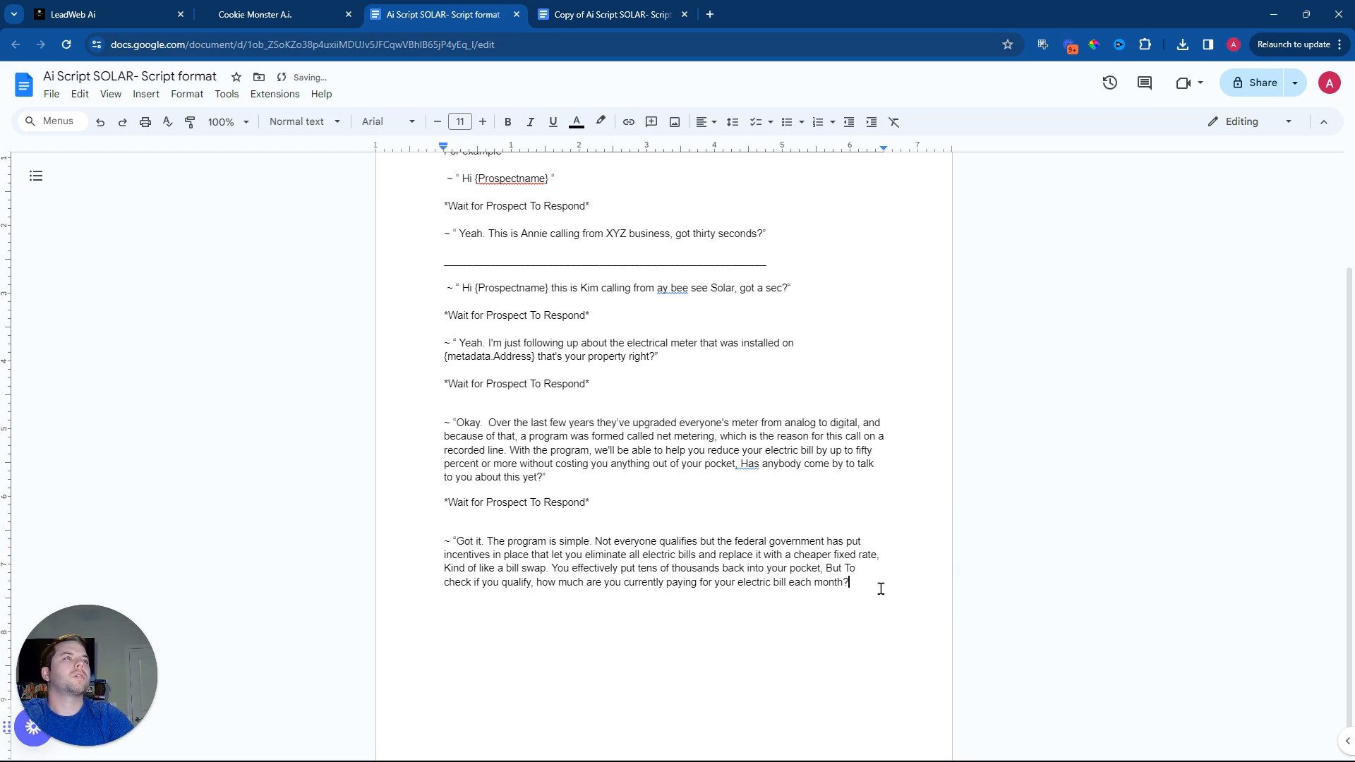
pyautogui.write('"')
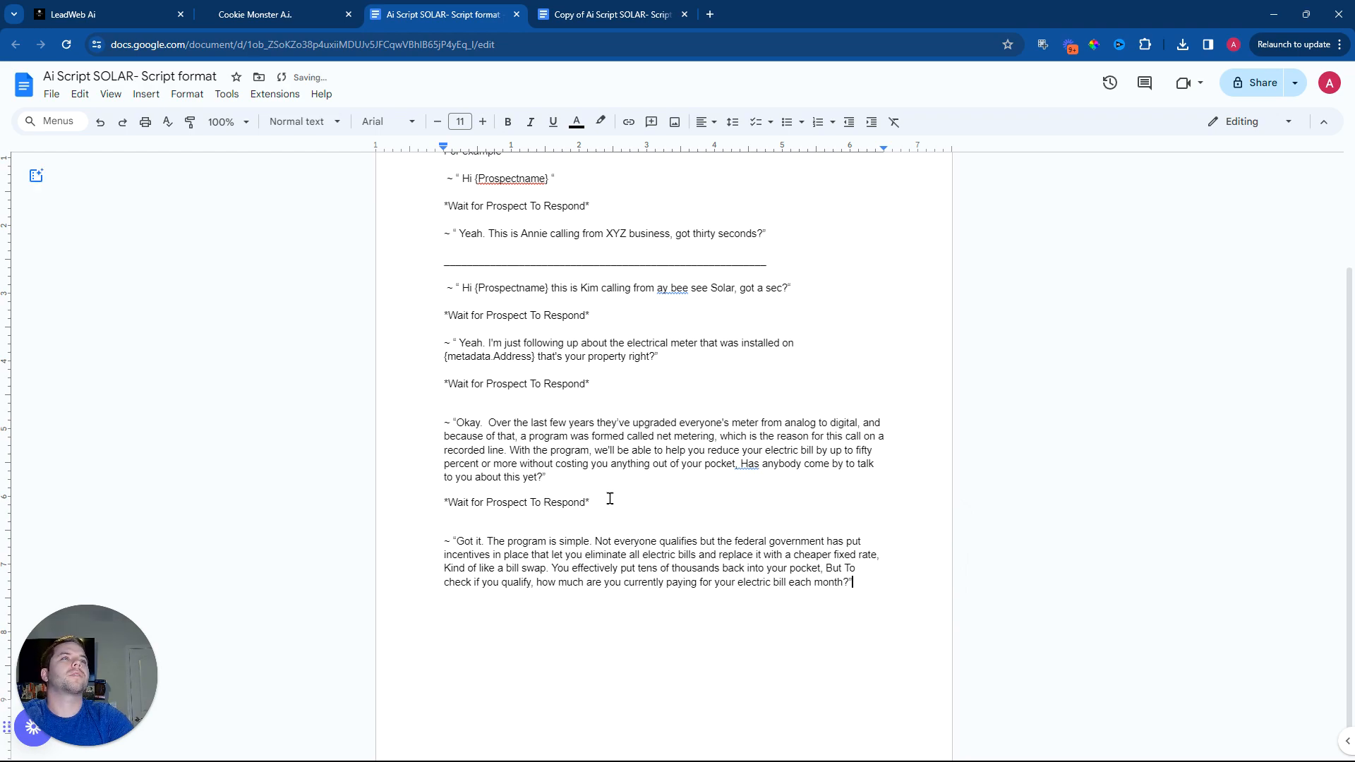
# Step: Copy the line "*Wait for Prospect To Respond*" to below the "Got it." paragraph
pyautogui.moveTo(610, 502); pyautogui.dragTo(435, 505)
pyautogui.rightClick(455, 503)
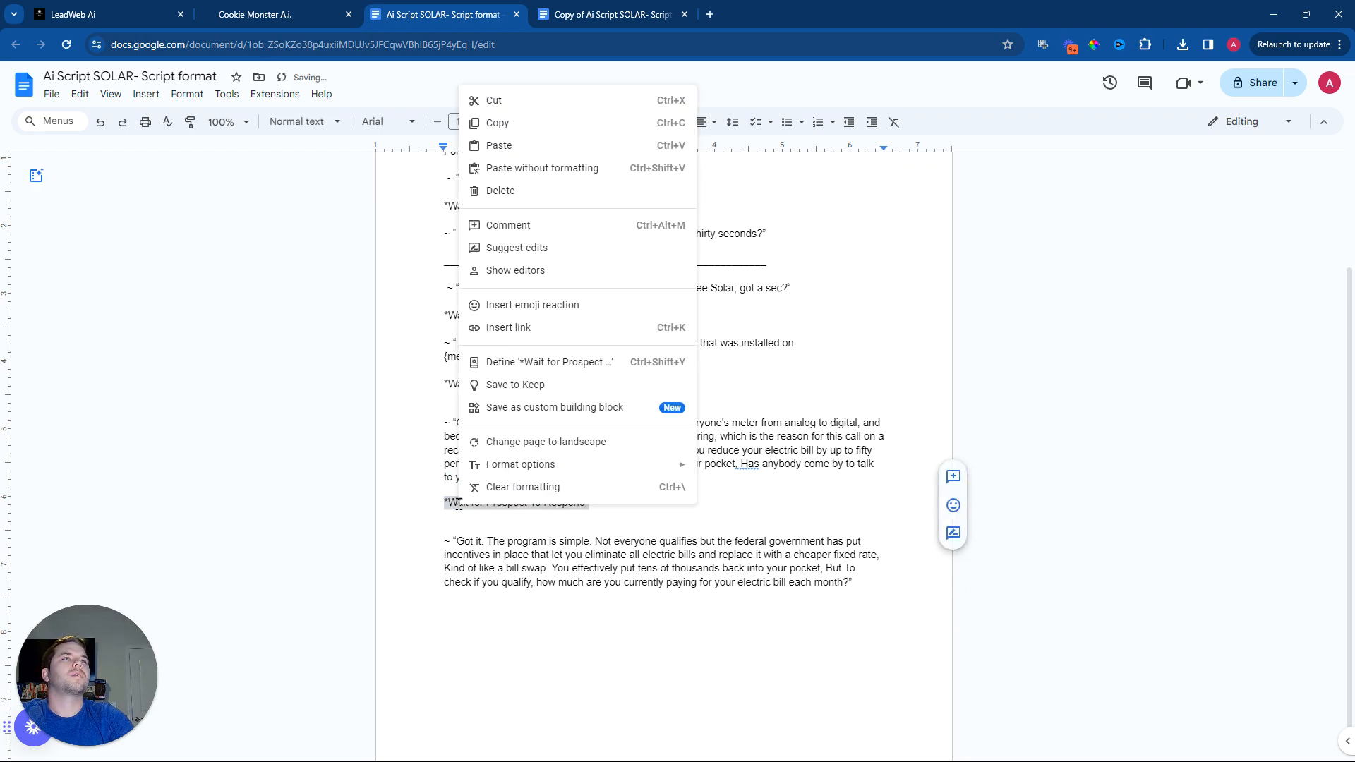
pyautogui.click(525, 124)
pyautogui.click(840, 626)
pyautogui.hotkey('ctrl', 'v')
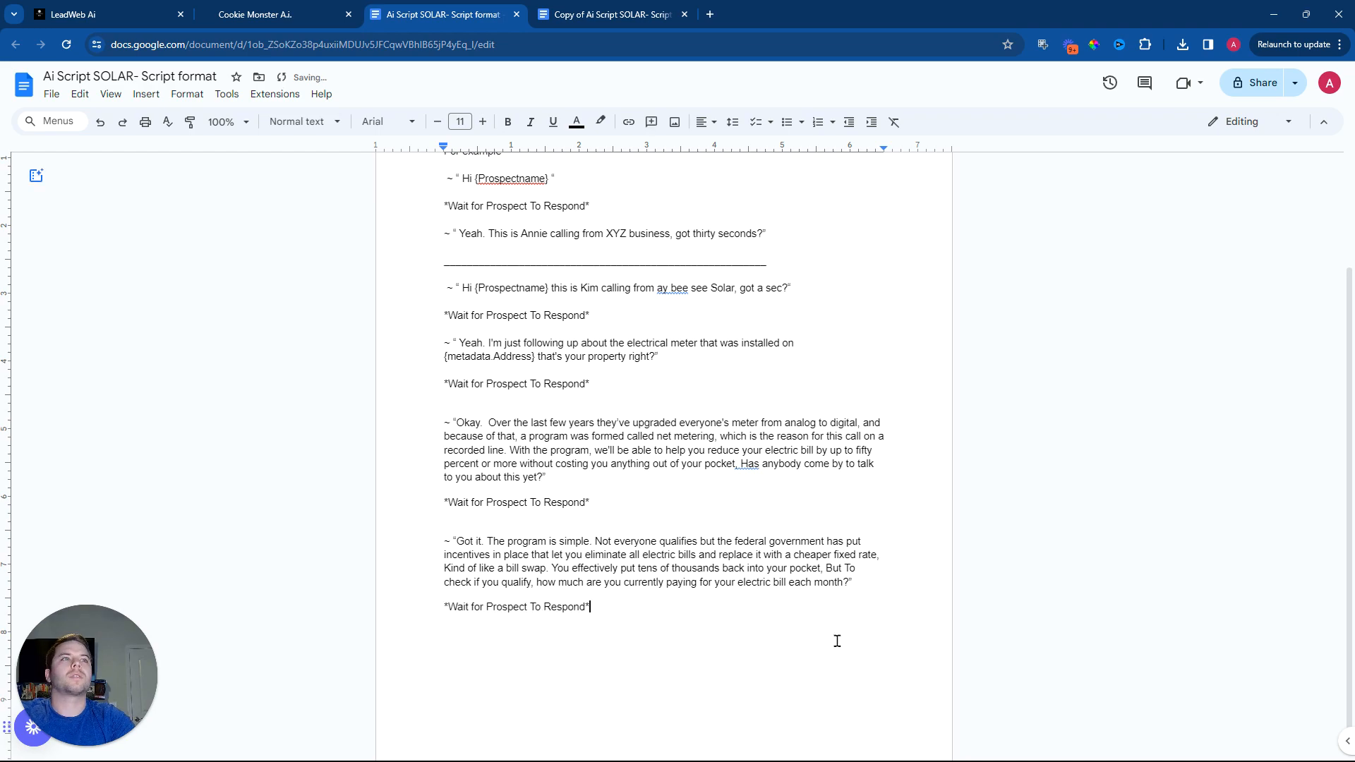
# Step: Copy the text from "Wow." through "Have a good day!" in the Copy of Ai Script SOLAR document to the end of the script format document
pyautogui.click(604, 14)
pyautogui.scroll(-1, 529, 416)
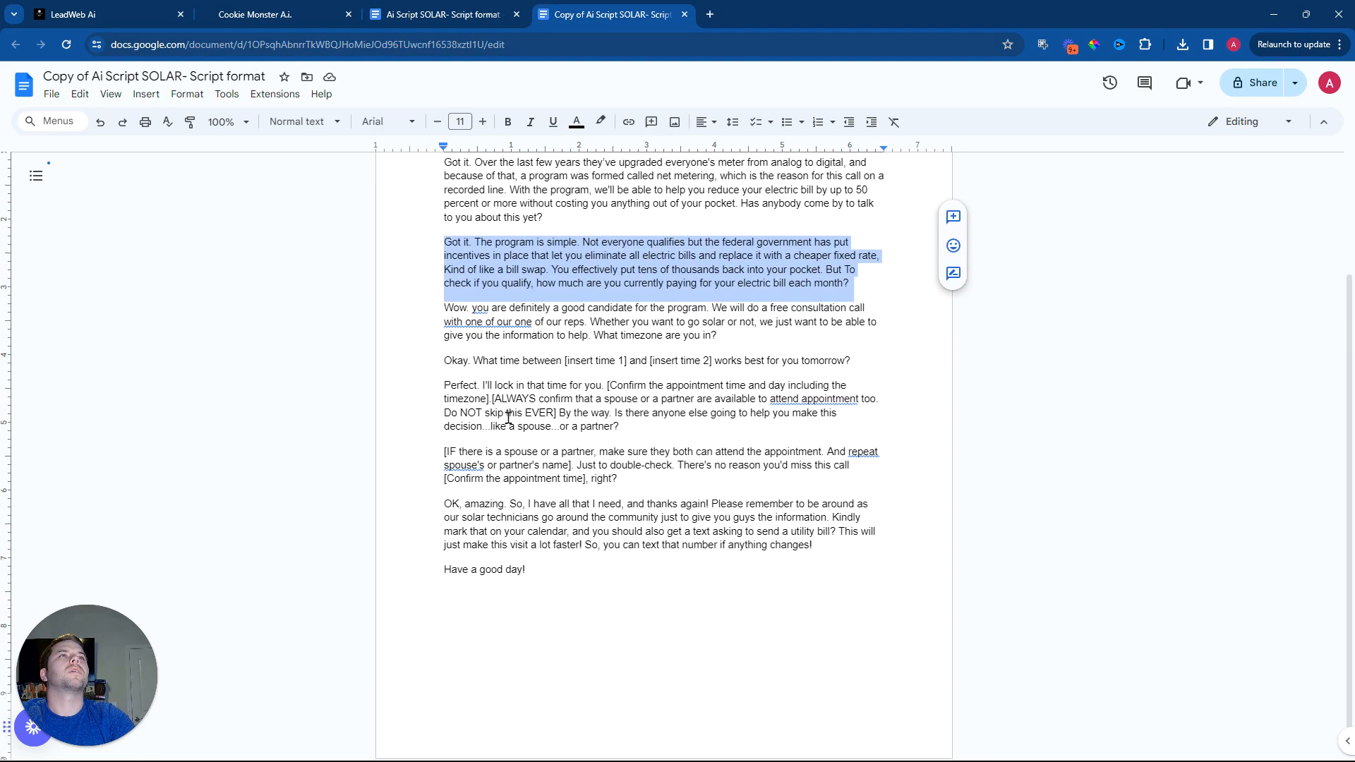
pyautogui.moveTo(444, 313); pyautogui.dragTo(578, 563)
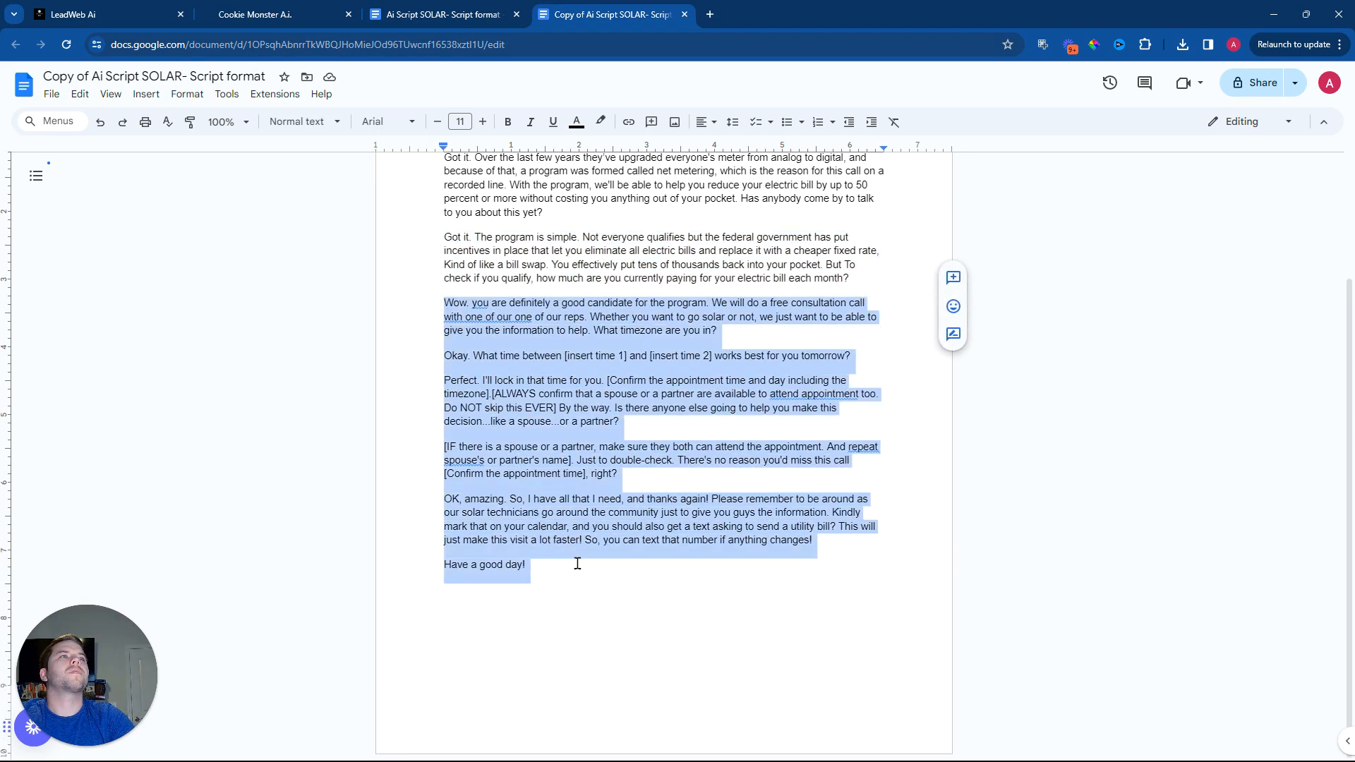
pyautogui.rightClick(594, 527)
pyautogui.click(614, 139)
pyautogui.click(444, 14)
pyautogui.press('Return')
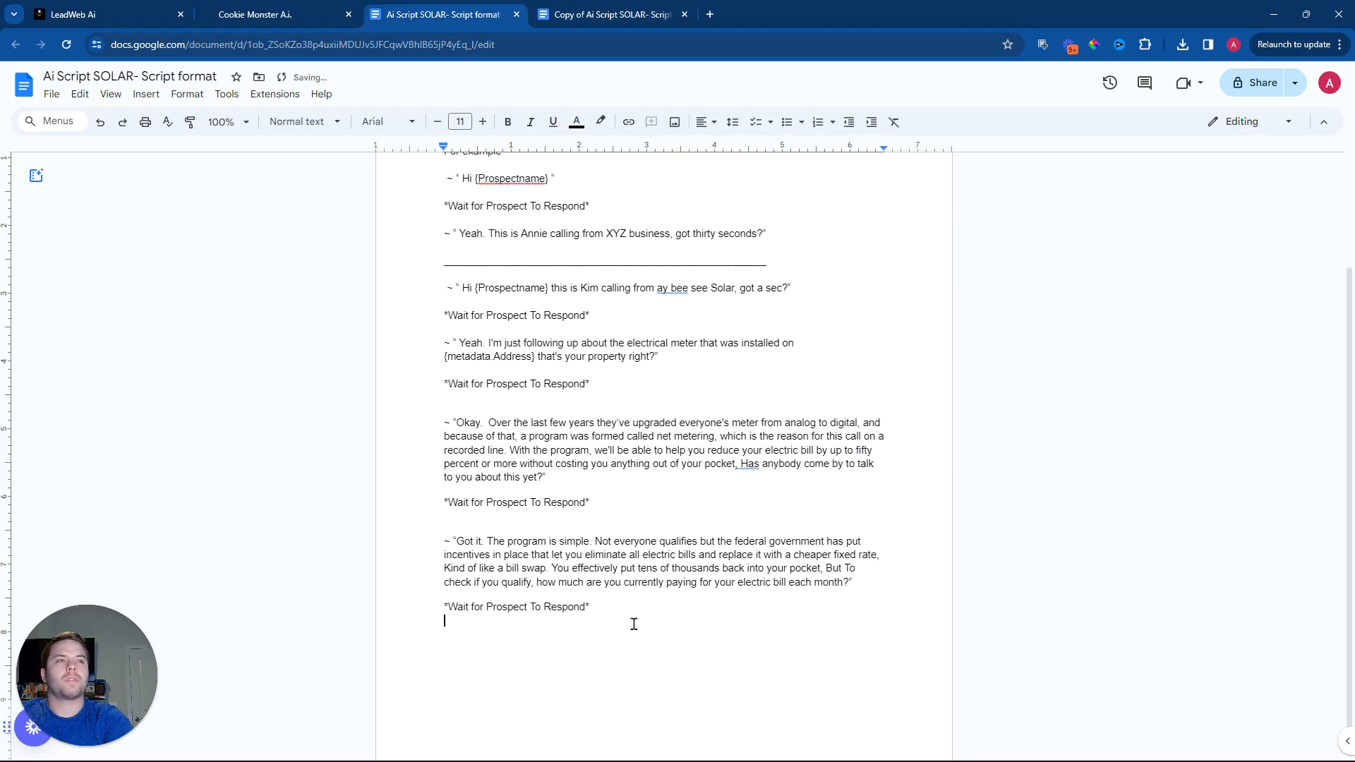
pyautogui.hotkey('ctrl', 'v')
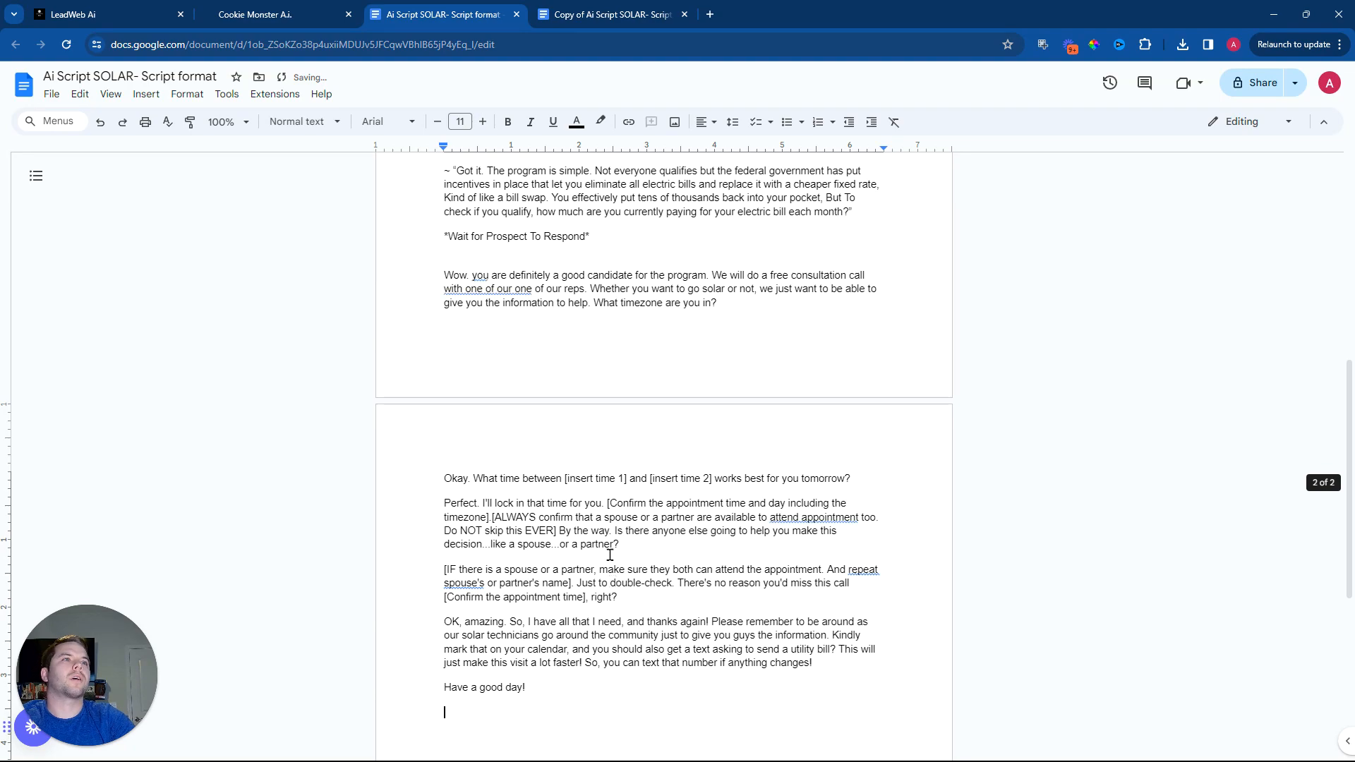
# Step: Enclose the "Wow." paragraph in ~ " " speech markers and replace the period after "the information to help" with a comma
pyautogui.scroll(1, 494, 437)
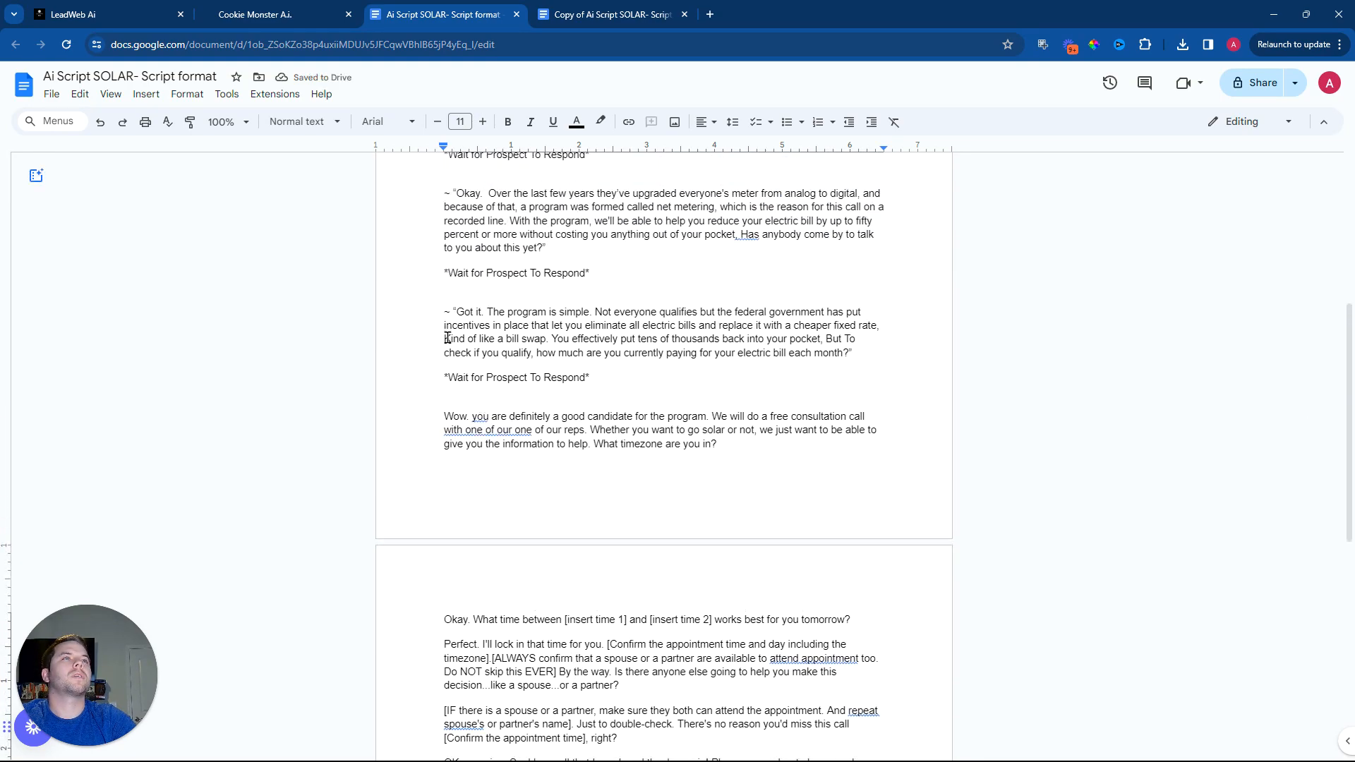
pyautogui.moveTo(444, 311); pyautogui.dragTo(458, 310)
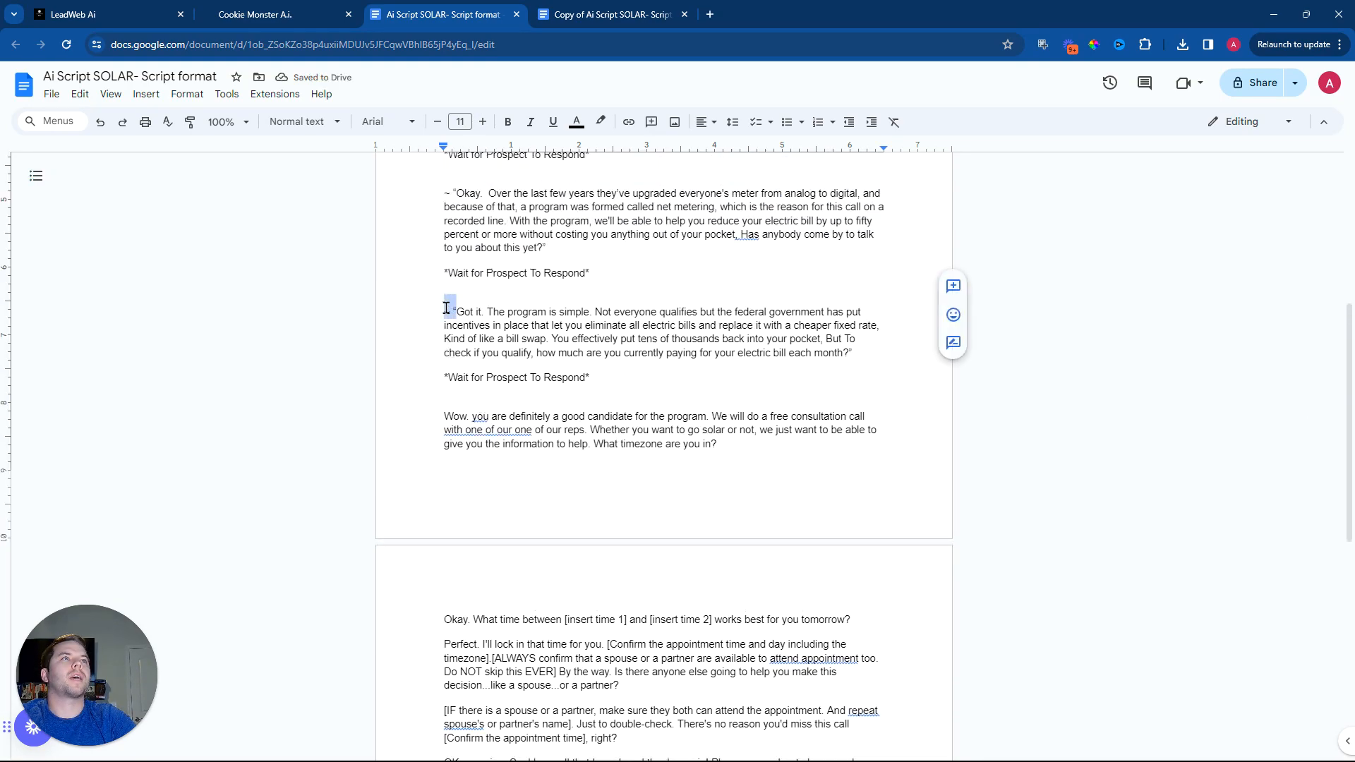
pyautogui.rightClick(451, 307)
pyautogui.click(481, 347)
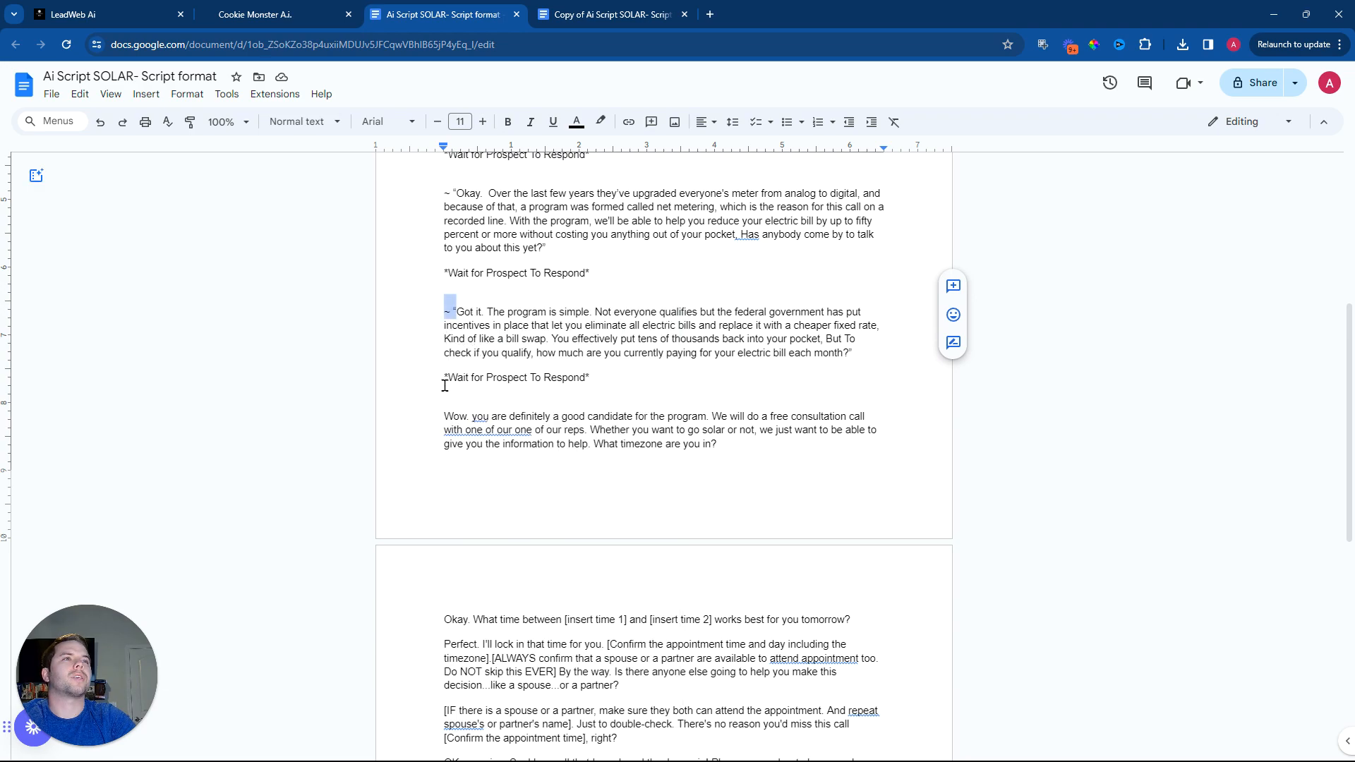
pyautogui.click(442, 417)
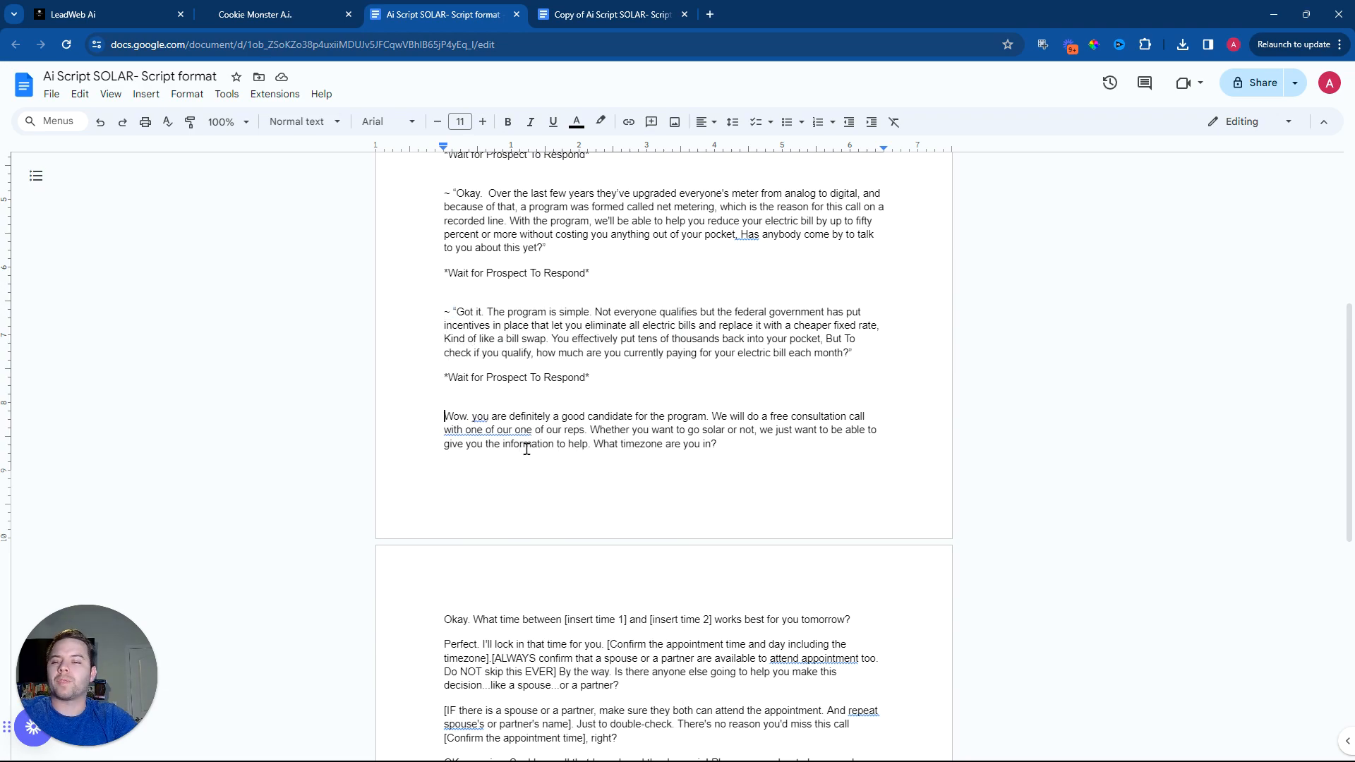
pyautogui.hotkey('ctrl', 'v')
pyautogui.click(738, 443)
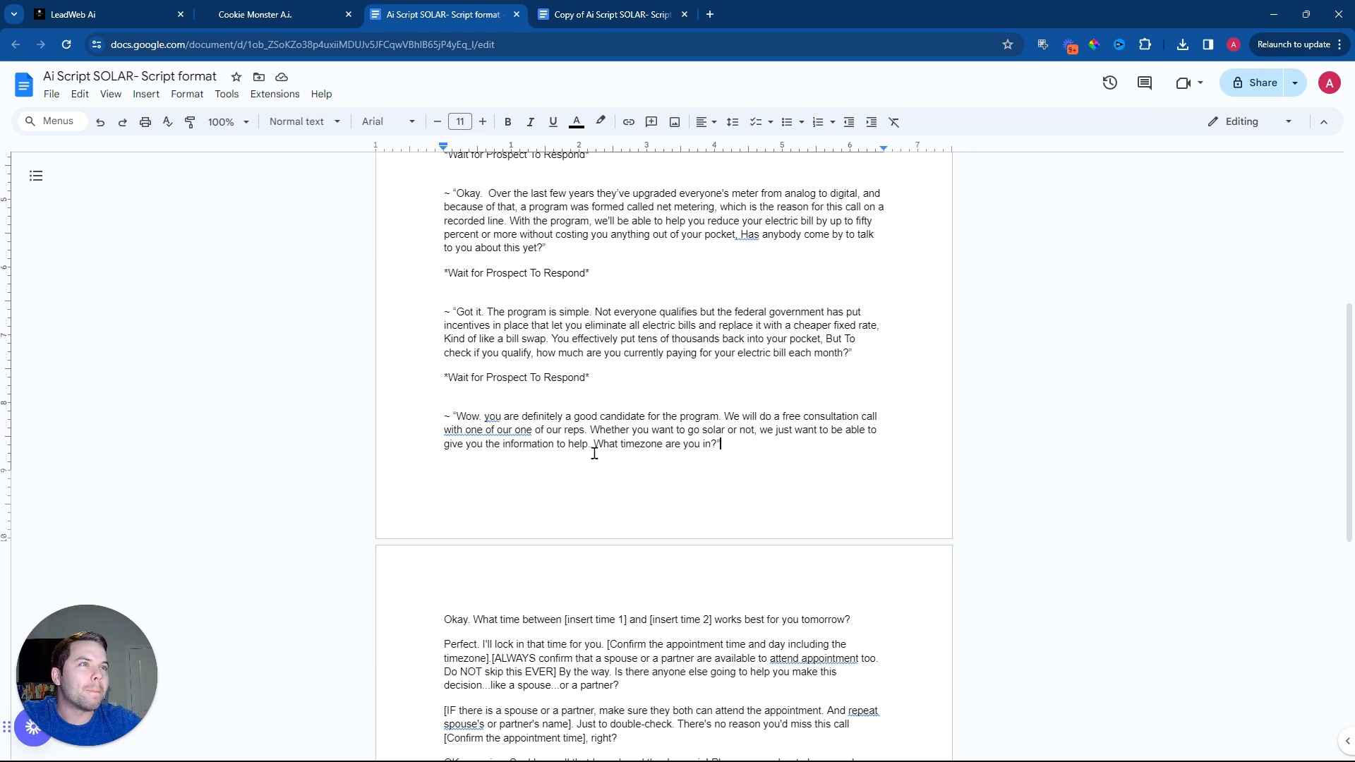
pyautogui.press('BackSpace')
pyautogui.write(',')
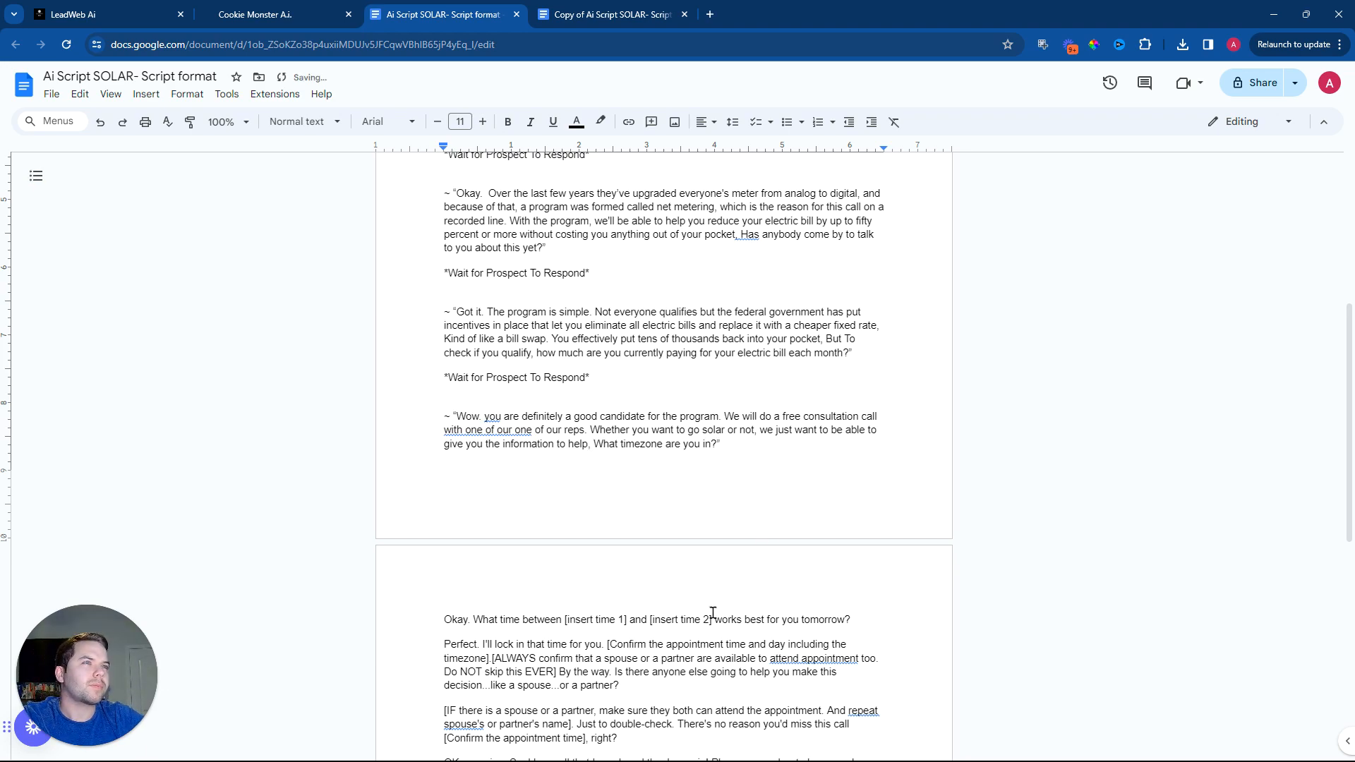
# Step: Copy the line "*Wait for Prospect To Respond*" onto a new line below the "Wow." paragraph
pyautogui.scroll(-1, 561, 656)
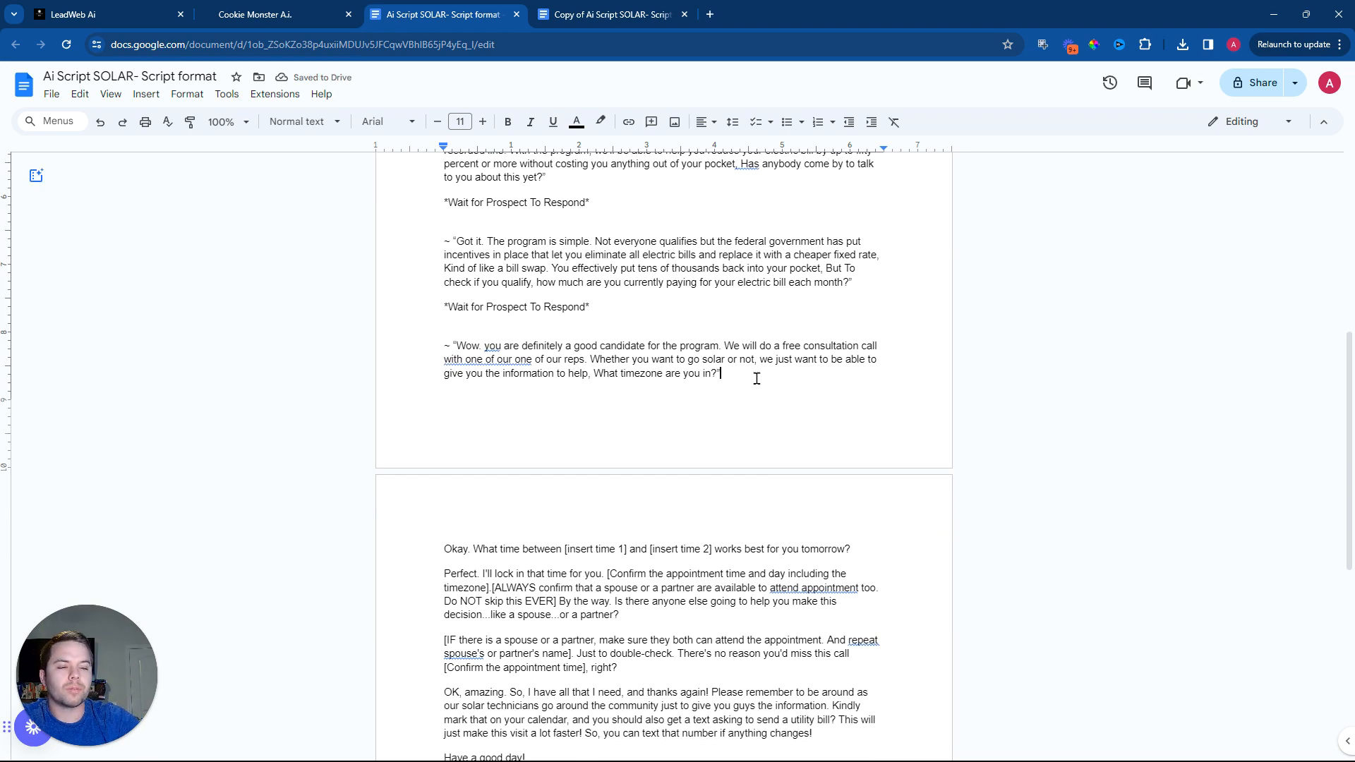
pyautogui.press('Return')
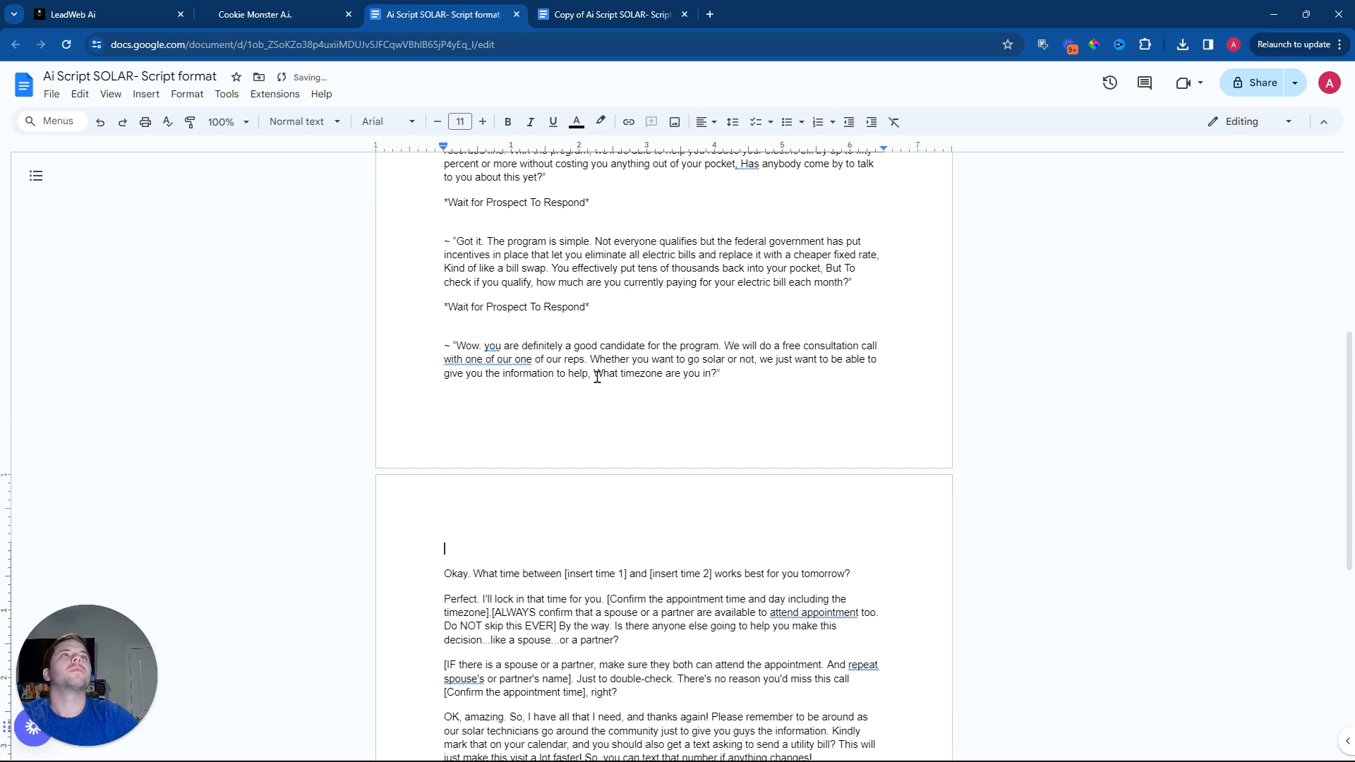
pyautogui.moveTo(593, 307); pyautogui.dragTo(405, 306)
pyautogui.rightClick(460, 304)
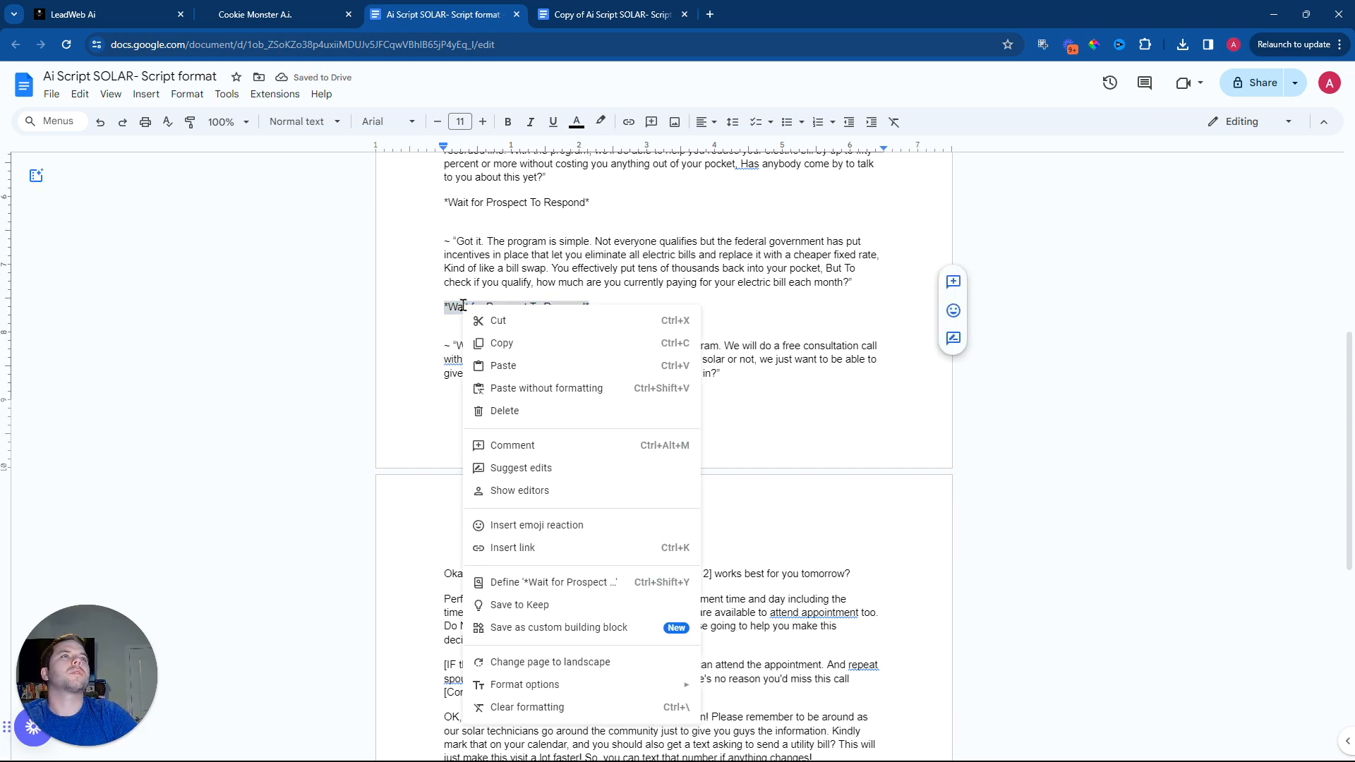
pyautogui.click(522, 342)
pyautogui.click(498, 530)
pyautogui.hotkey('ctrl', 'v')
# Step: Enclose the "Okay. What time between" line in ~ " " speech markers and add "*Wait for Prospect To Respond*" on a new line below it
pyautogui.scroll(-1, 496, 533)
pyautogui.scroll(-2, 529, 533)
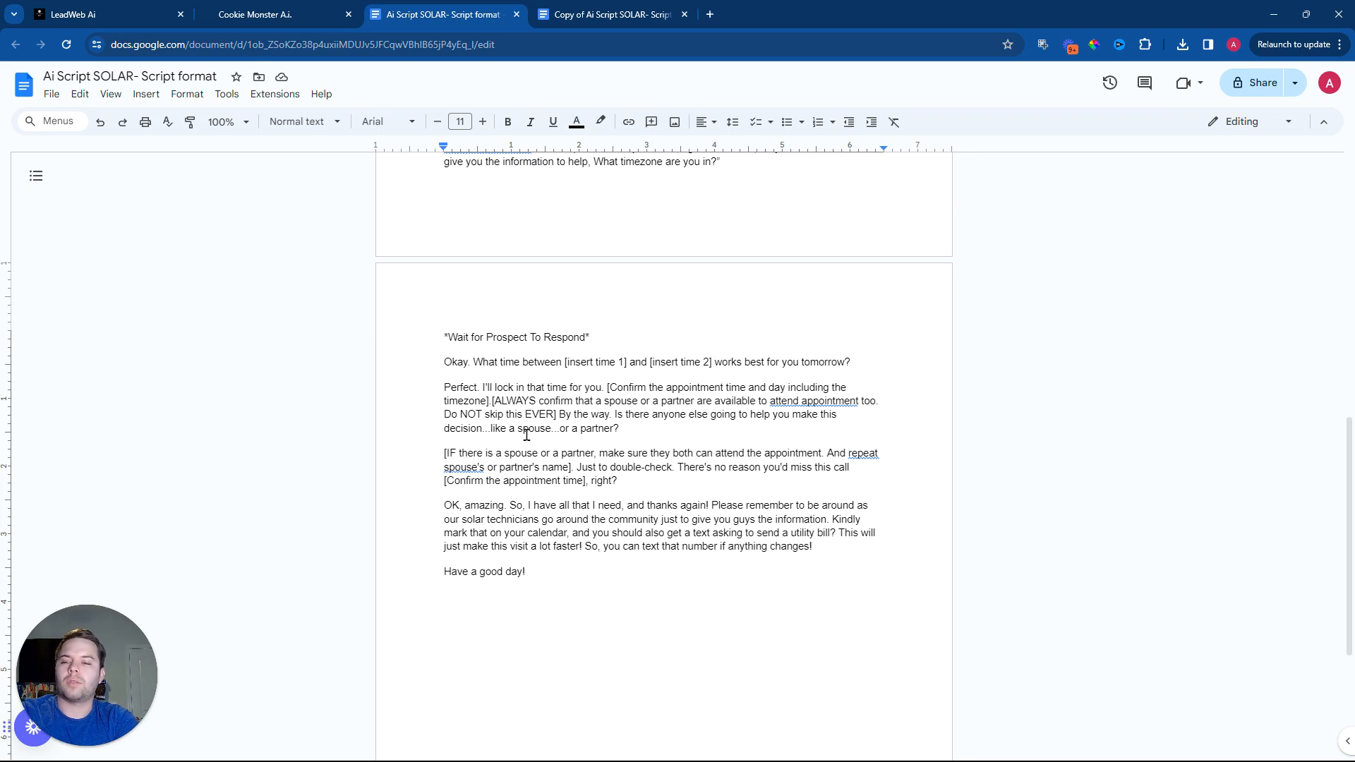
pyautogui.write('~')
pyautogui.write(' "')
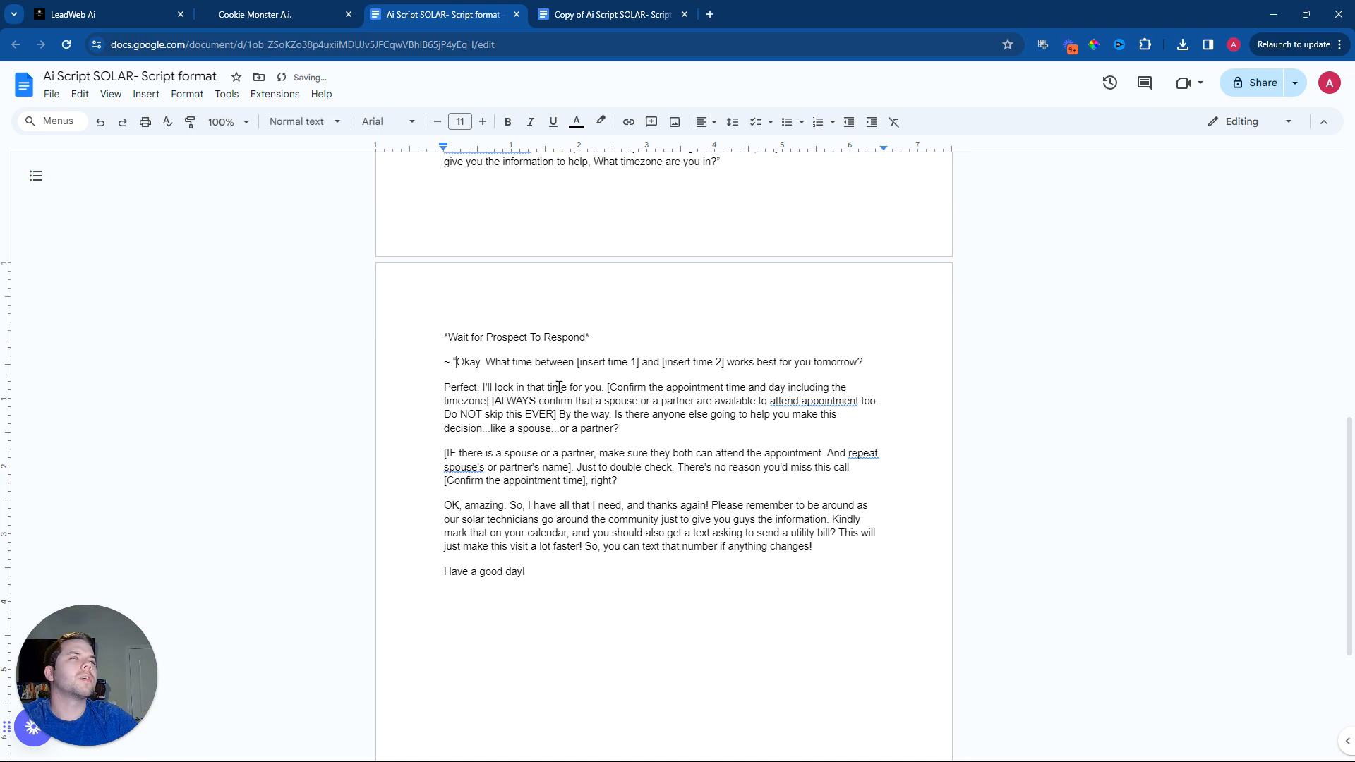
pyautogui.click(869, 366)
pyautogui.write('"')
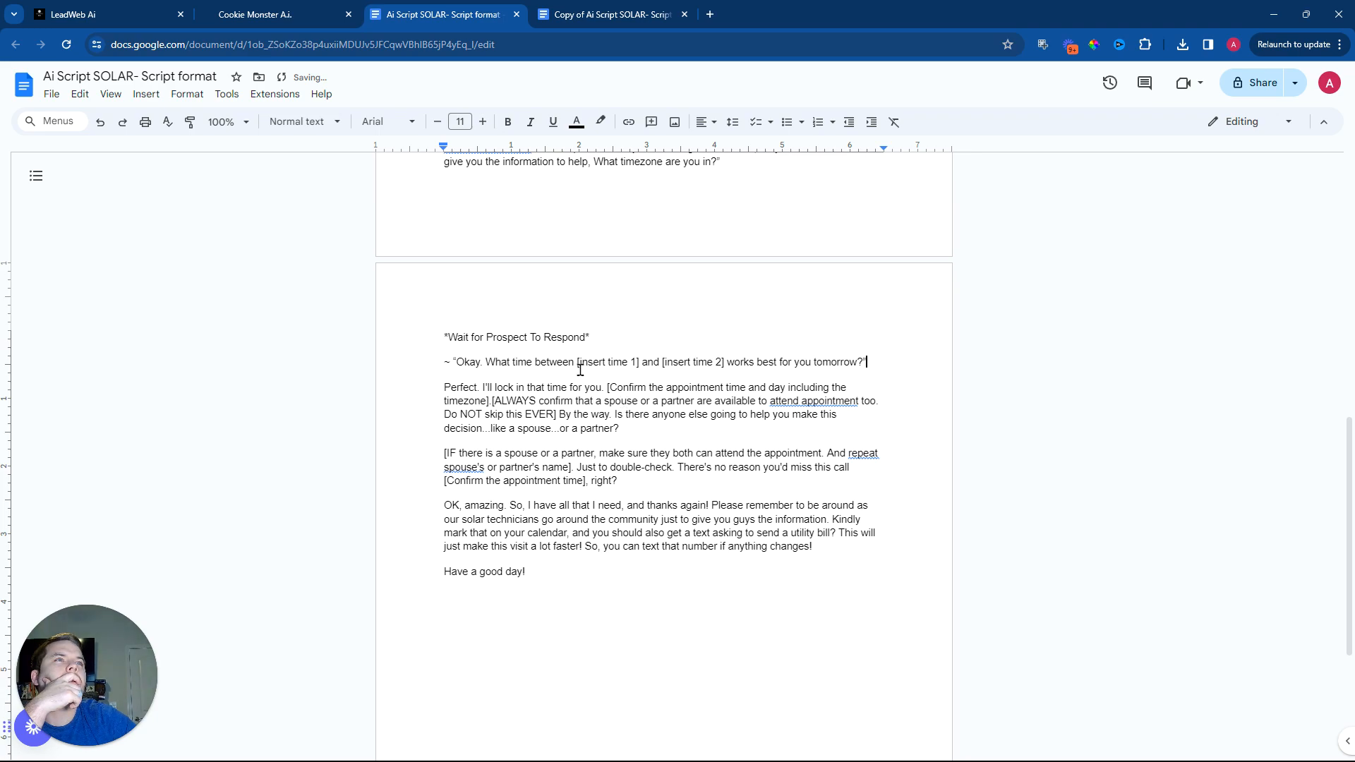
pyautogui.press('Return')
pyautogui.hotkey('ctrl', 'v')
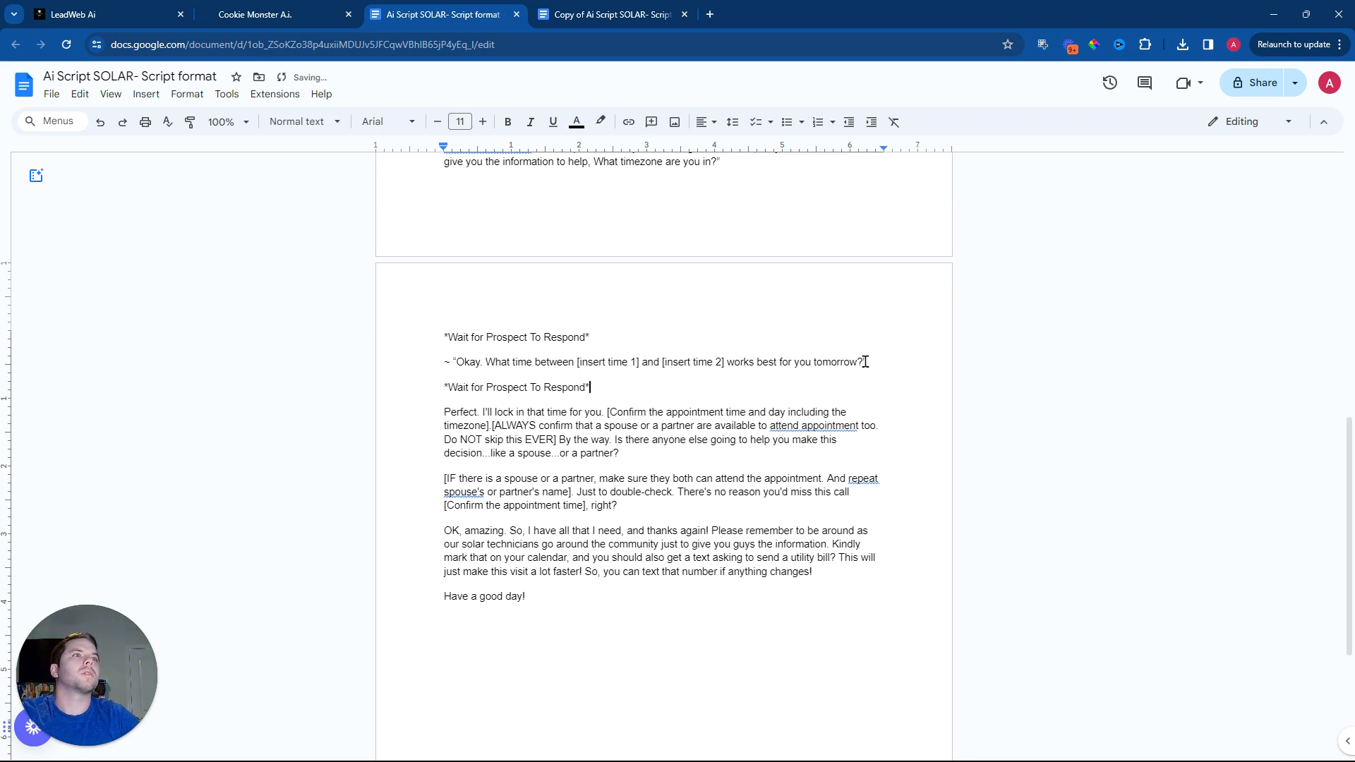
# Step: Enclose the "Perfect. I'll lock in that time for you" paragraph in ~ " " speech markers
pyautogui.click(444, 413)
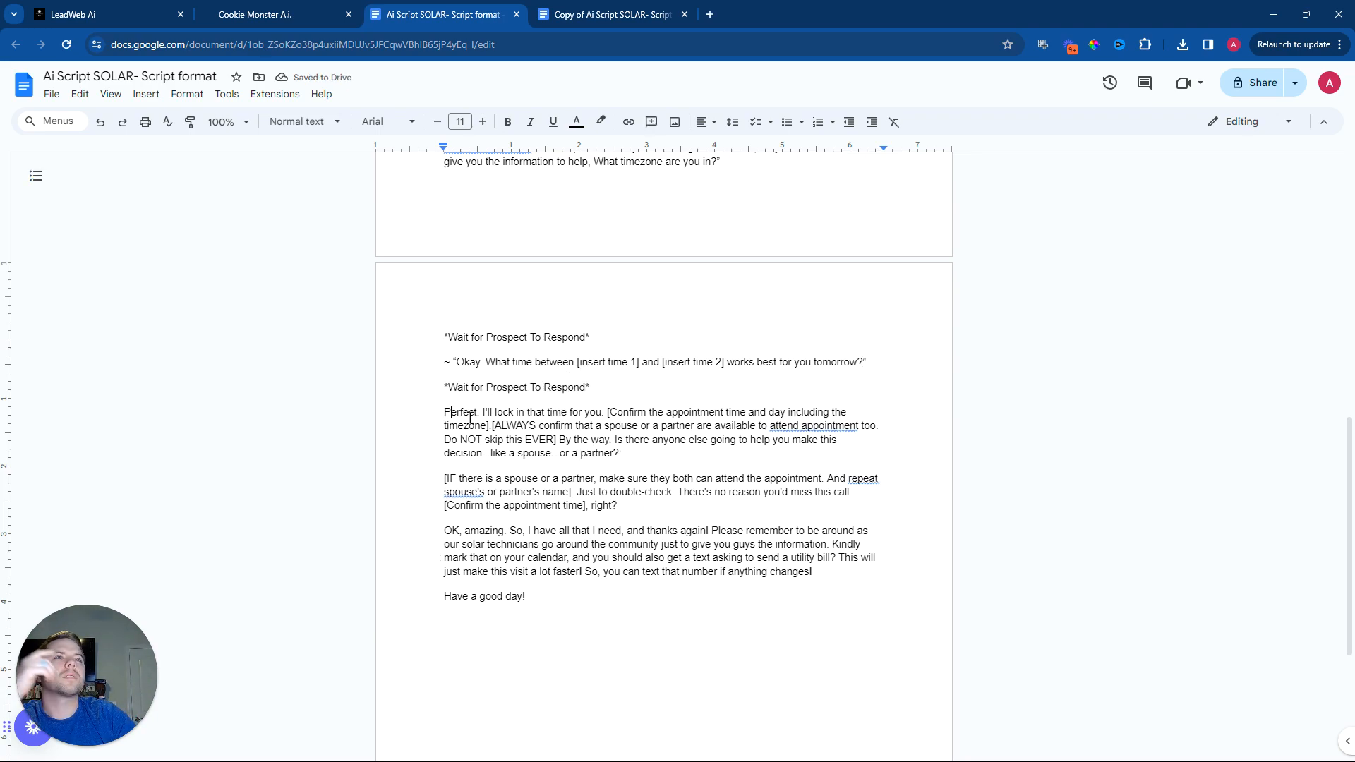
pyautogui.write('~ "')
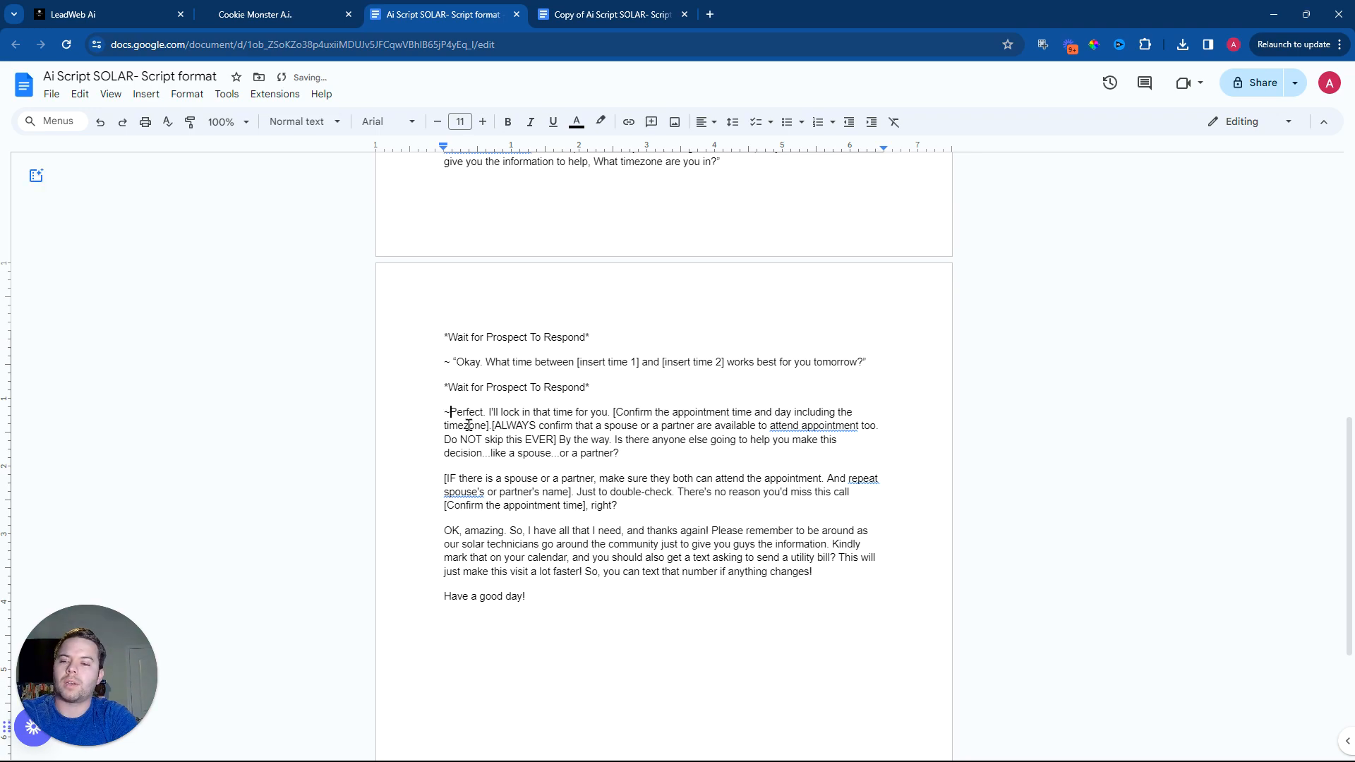
pyautogui.click(641, 450)
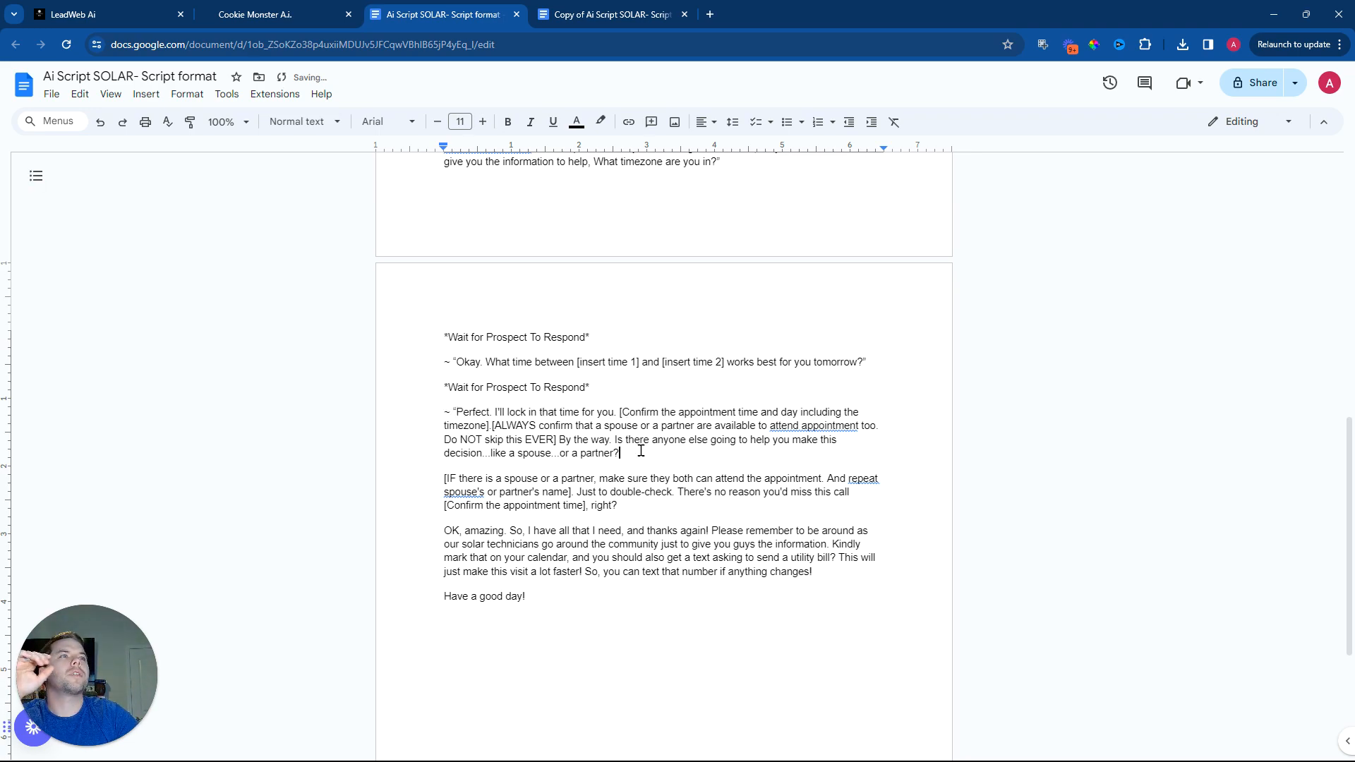
pyautogui.write('"')
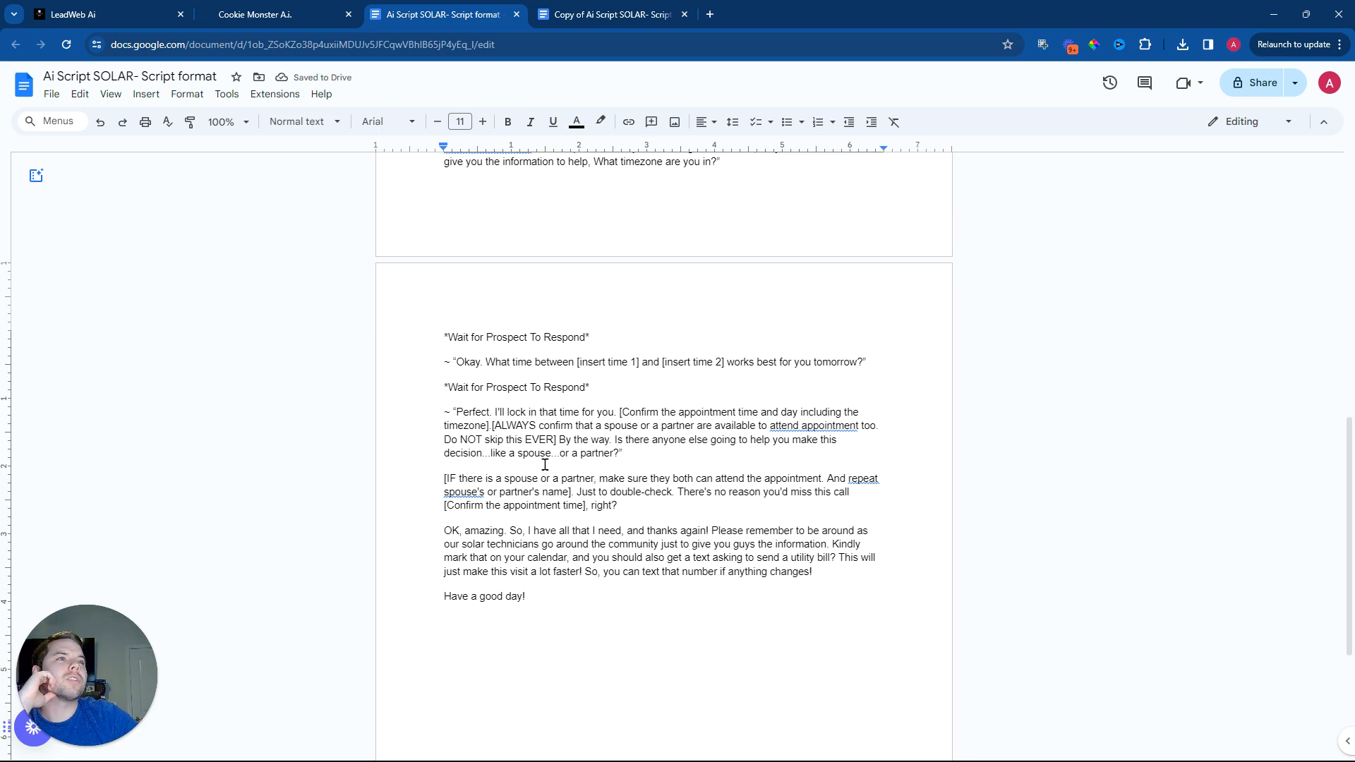
# Step: Replace the period after "By the way" in the "Perfect." paragraph with a comma
pyautogui.doubleClick(484, 454)
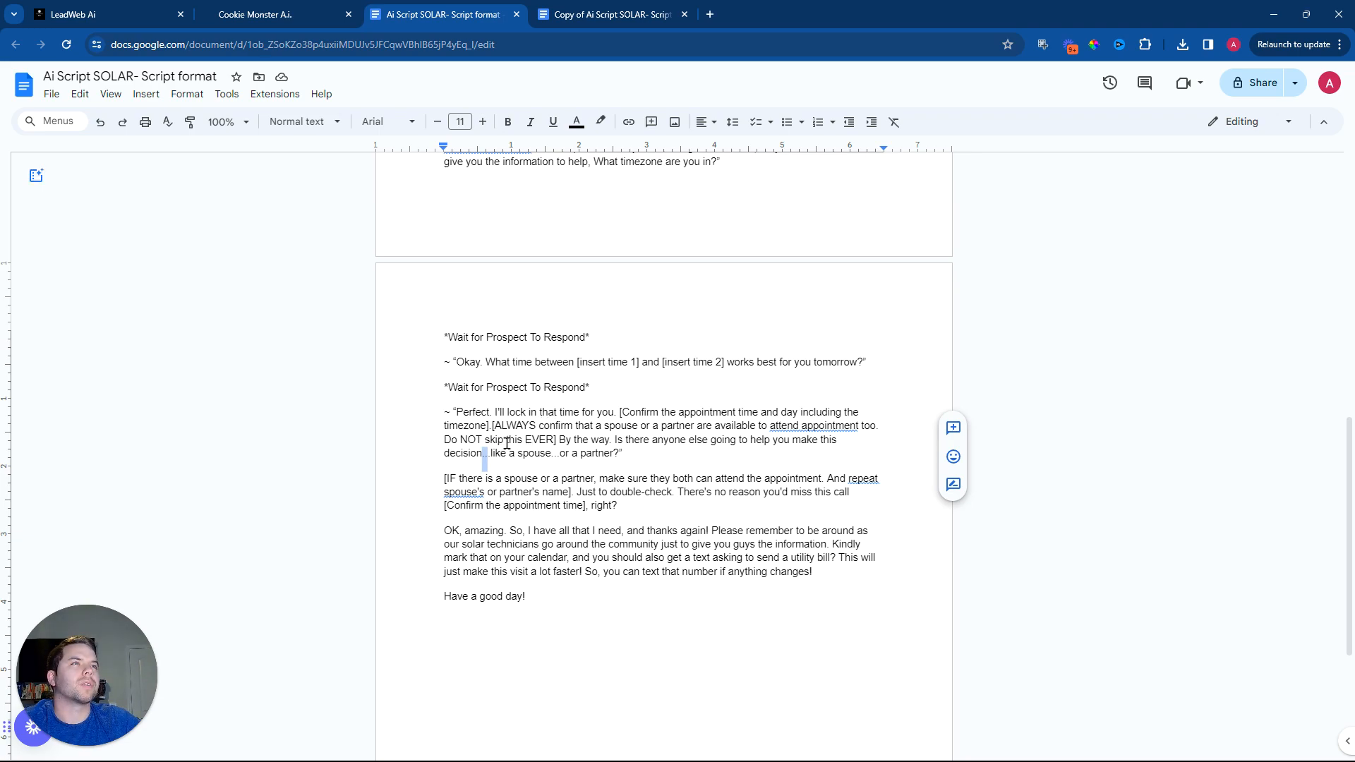
pyautogui.moveTo(557, 439); pyautogui.dragTo(442, 444)
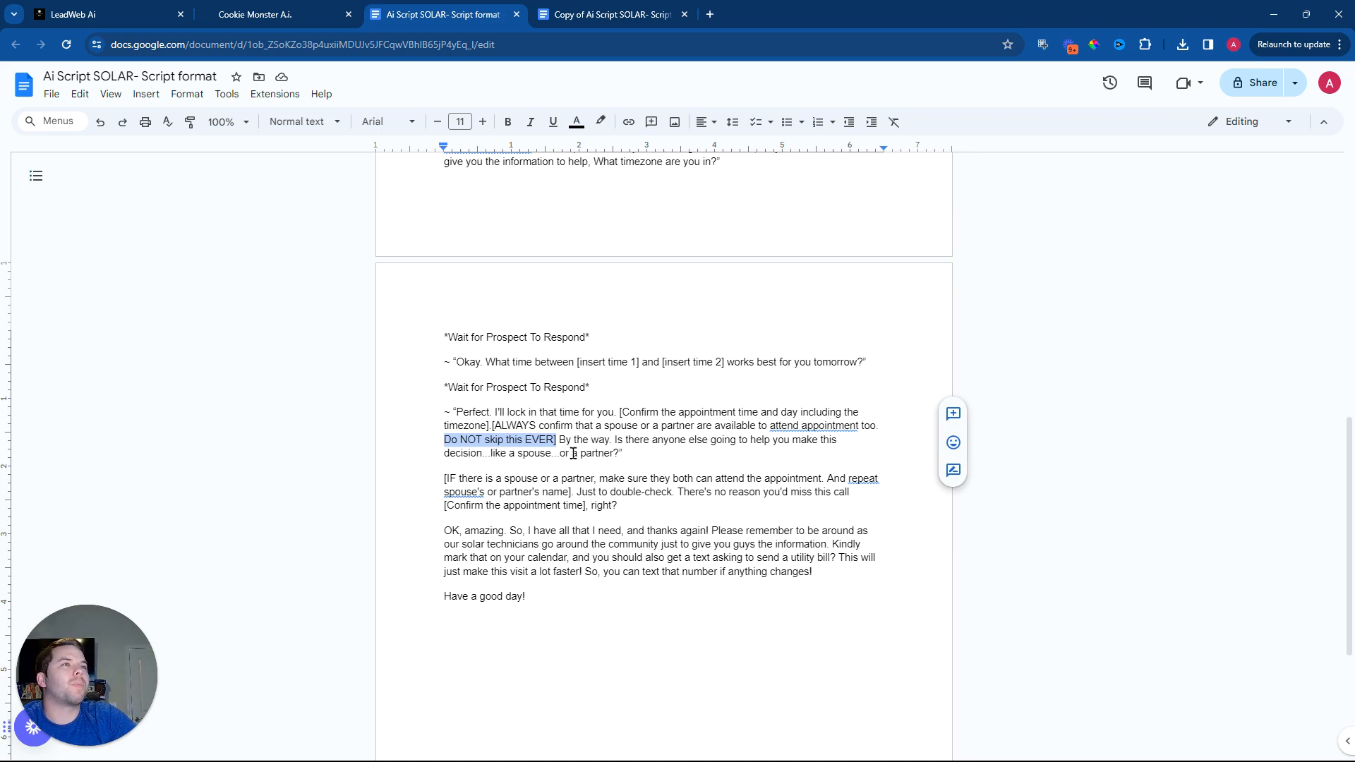
pyautogui.click(613, 440)
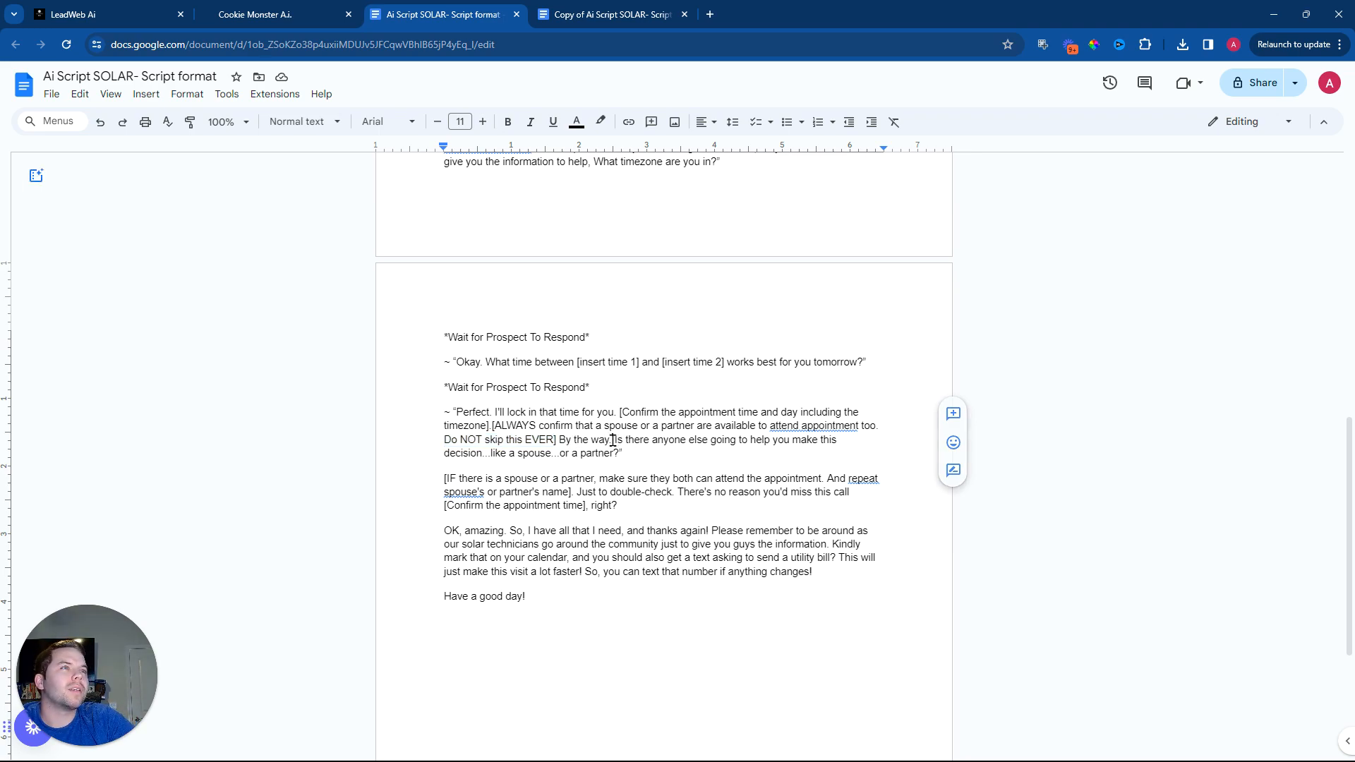
pyautogui.press('BackSpace')
pyautogui.write(',')
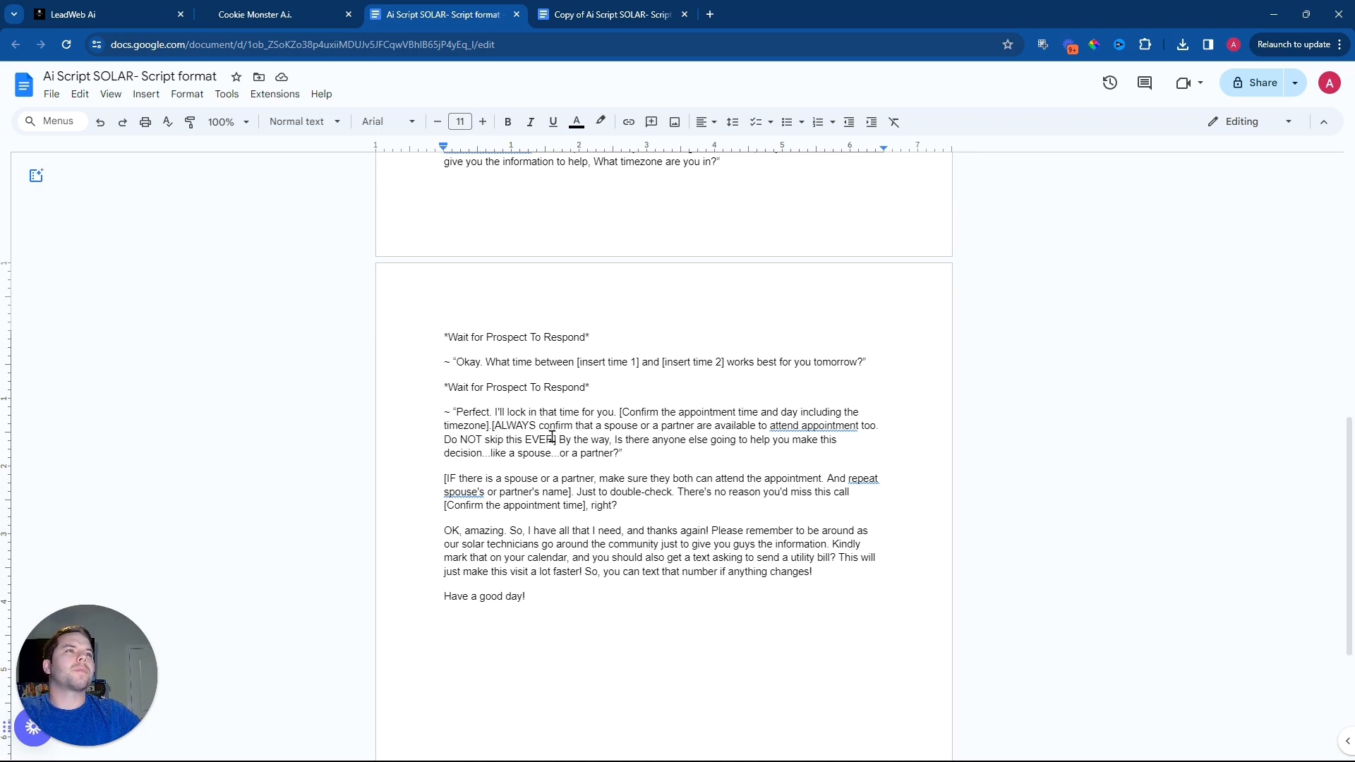
# Step: Replace "Do NOT skip this EVER" in the bracketed note of the "Perfect." paragraph with "TYPE THIS EXACTLY"
pyautogui.moveTo(556, 439); pyautogui.dragTo(443, 440)
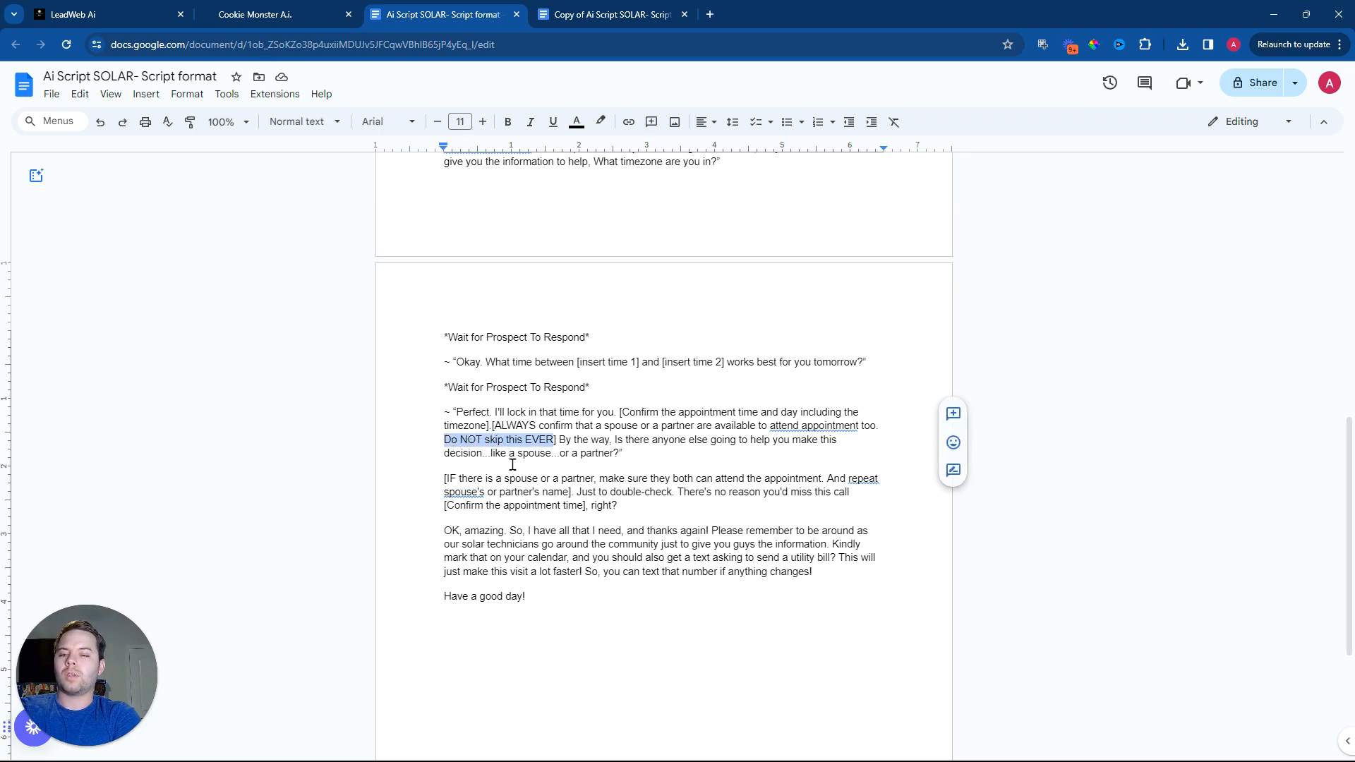
pyautogui.write('TYPE THIS EXAS')
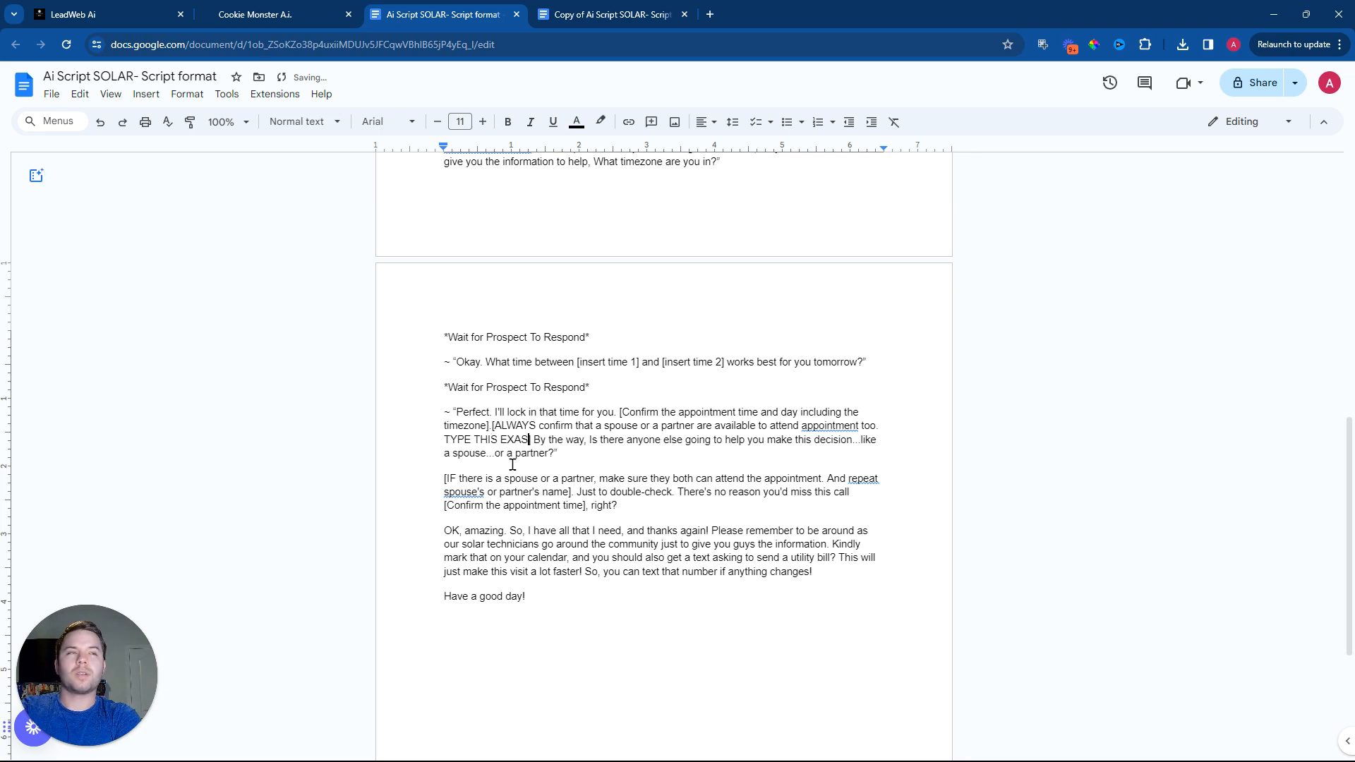
pyautogui.press('BackSpace')
pyautogui.write('CTLY')
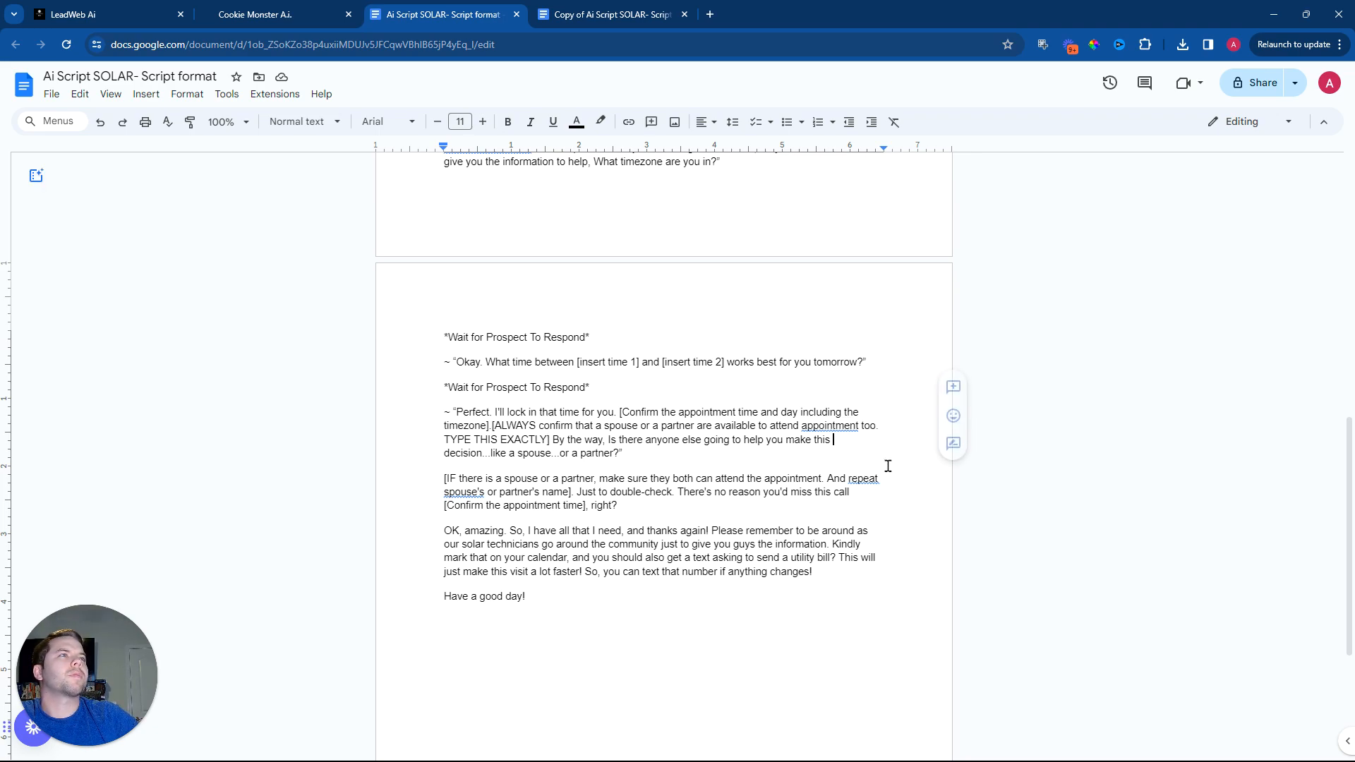
# Step: Remove "too" after "attend appointment" in the "Perfect." paragraph, ending that sentence with a period
pyautogui.click(875, 425)
pyautogui.press('BackSpace')
pyautogui.press('BackSpace')
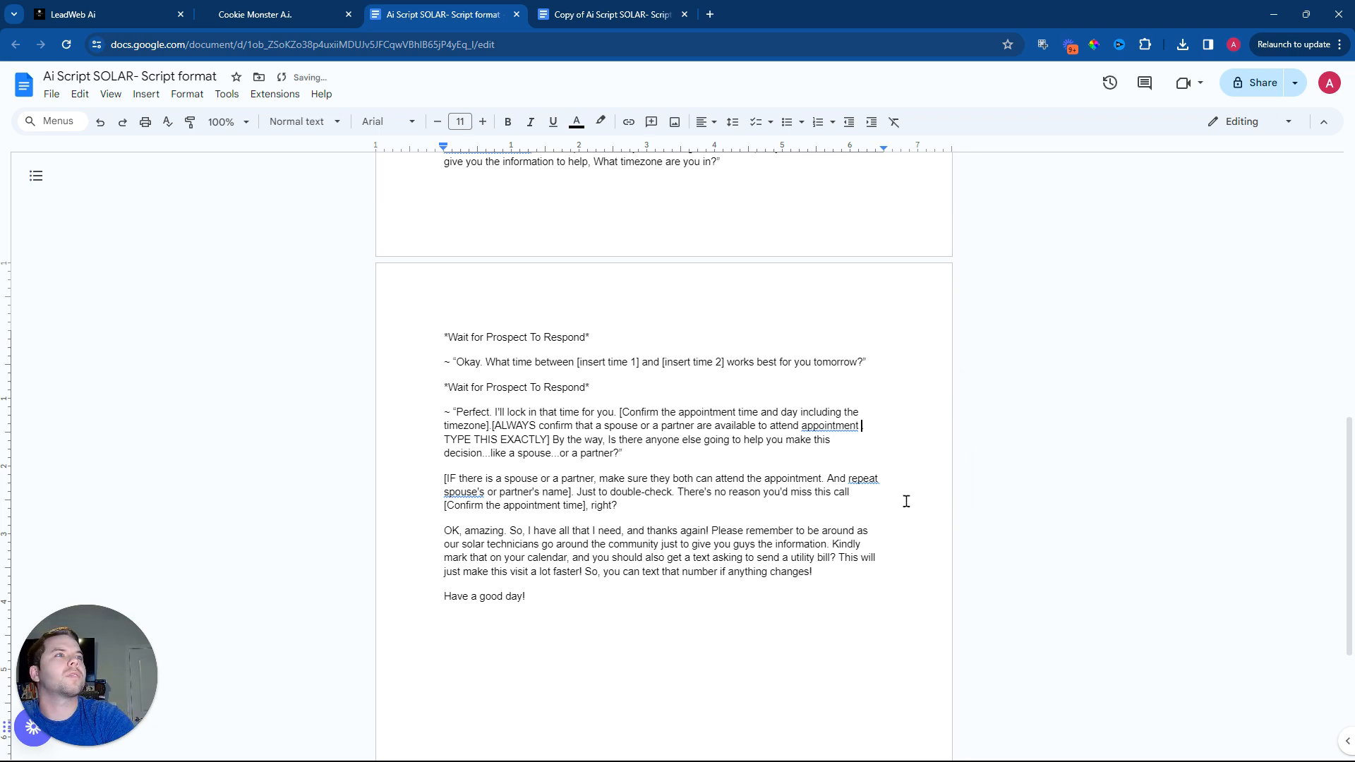
pyautogui.write('.')
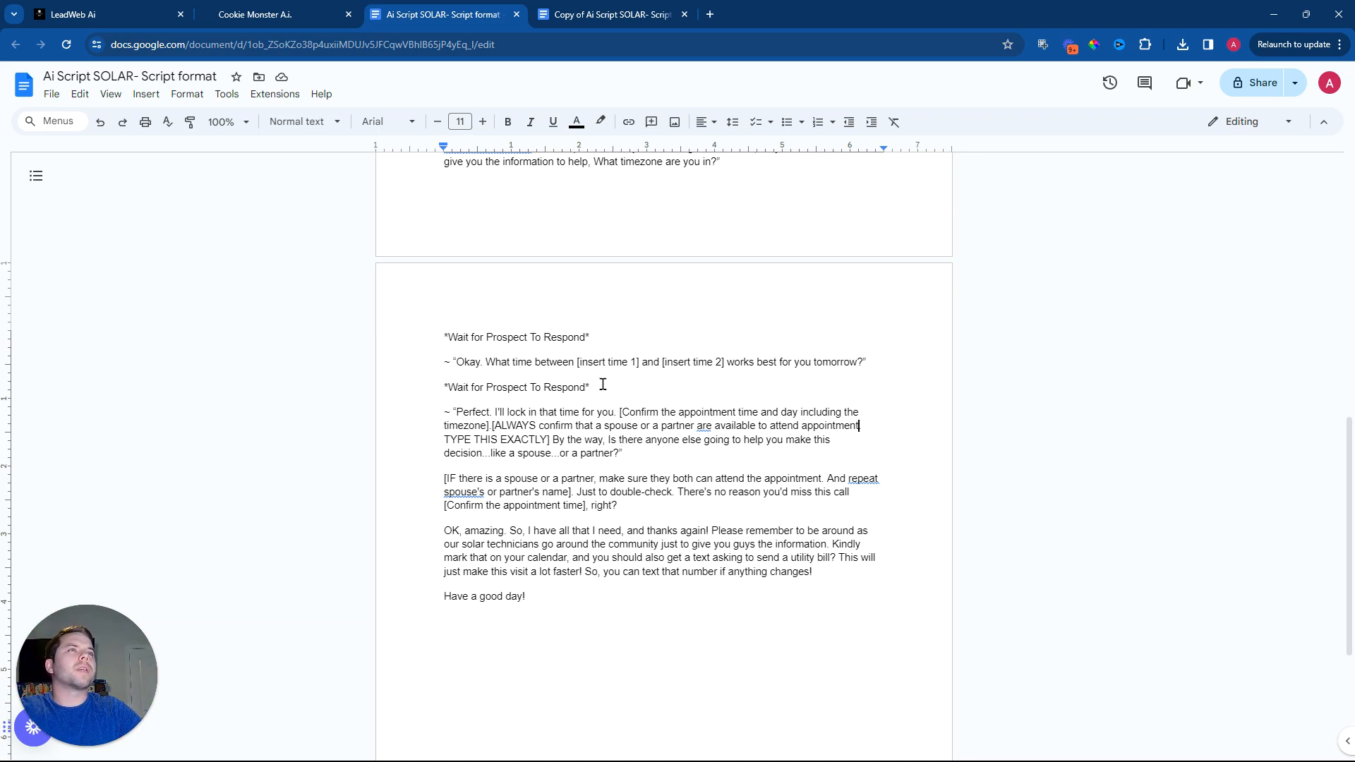
# Step: Copy the line "*Wait for Prospect To Respond*" onto a new line below the "Perfect." paragraph
pyautogui.moveTo(602, 385); pyautogui.dragTo(444, 386)
pyautogui.rightClick(470, 388)
pyautogui.click(523, 381)
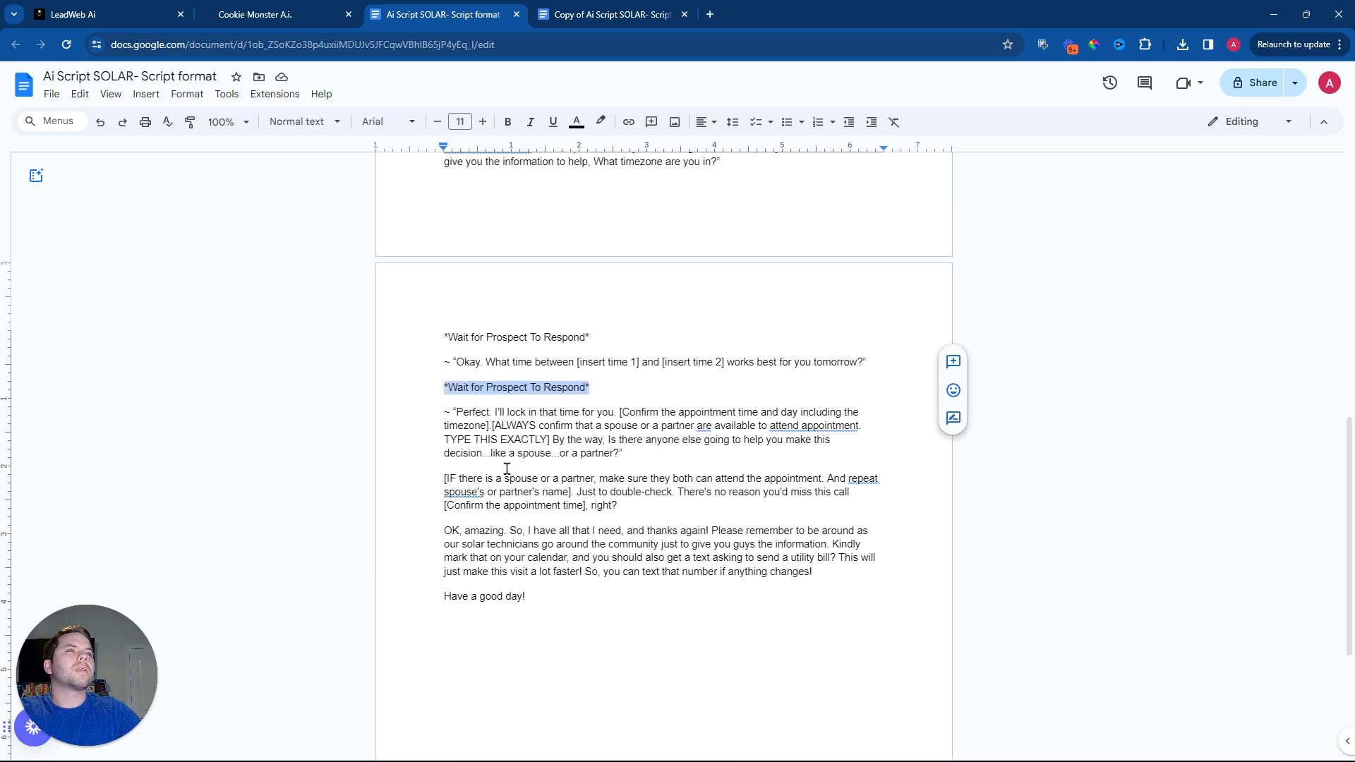
pyautogui.click(505, 468)
pyautogui.click(652, 451)
pyautogui.press('Return')
pyautogui.press('Return')
pyautogui.hotkey('ctrl', 'v')
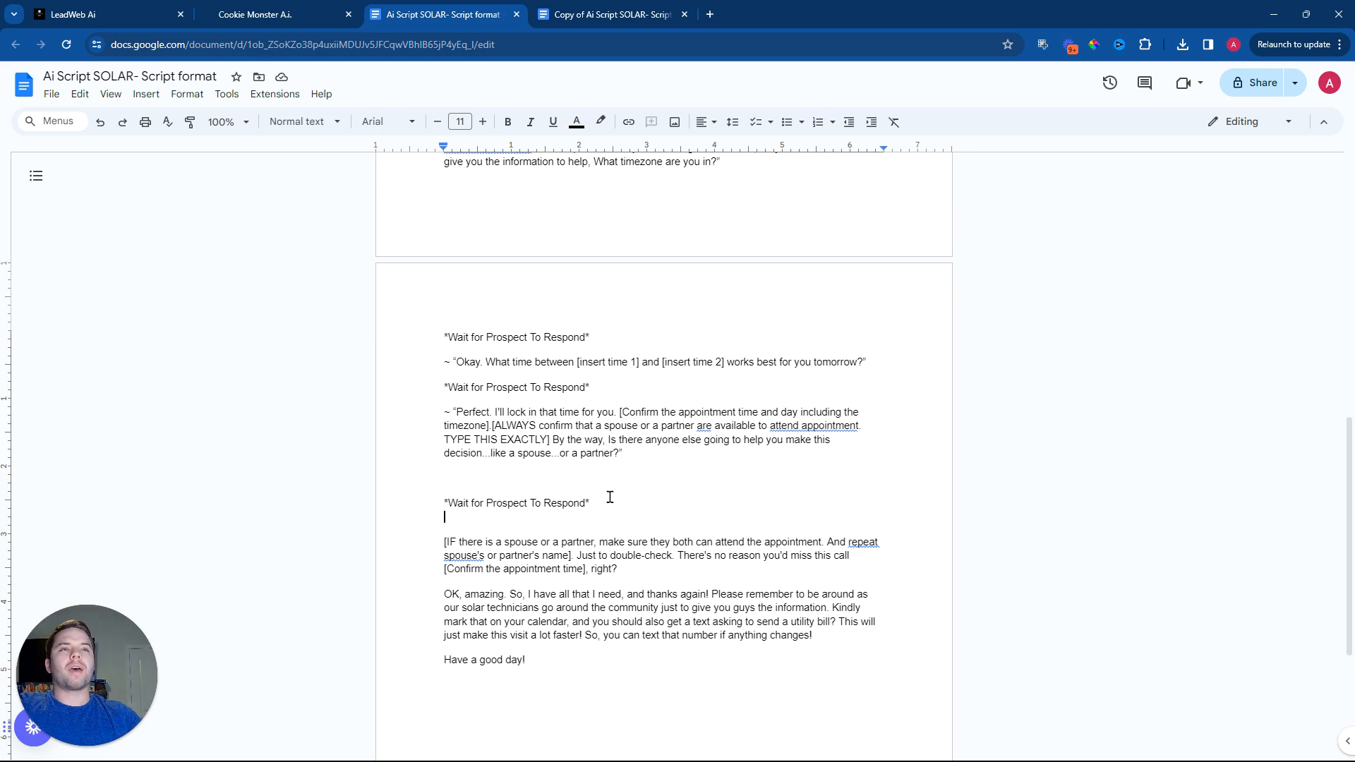
# Step: Copy "*Wait for Prospect To Respond*" onto a new line below the "[IF there is a spouse or a partner" paragraph
pyautogui.moveTo(442, 540); pyautogui.dragTo(653, 570)
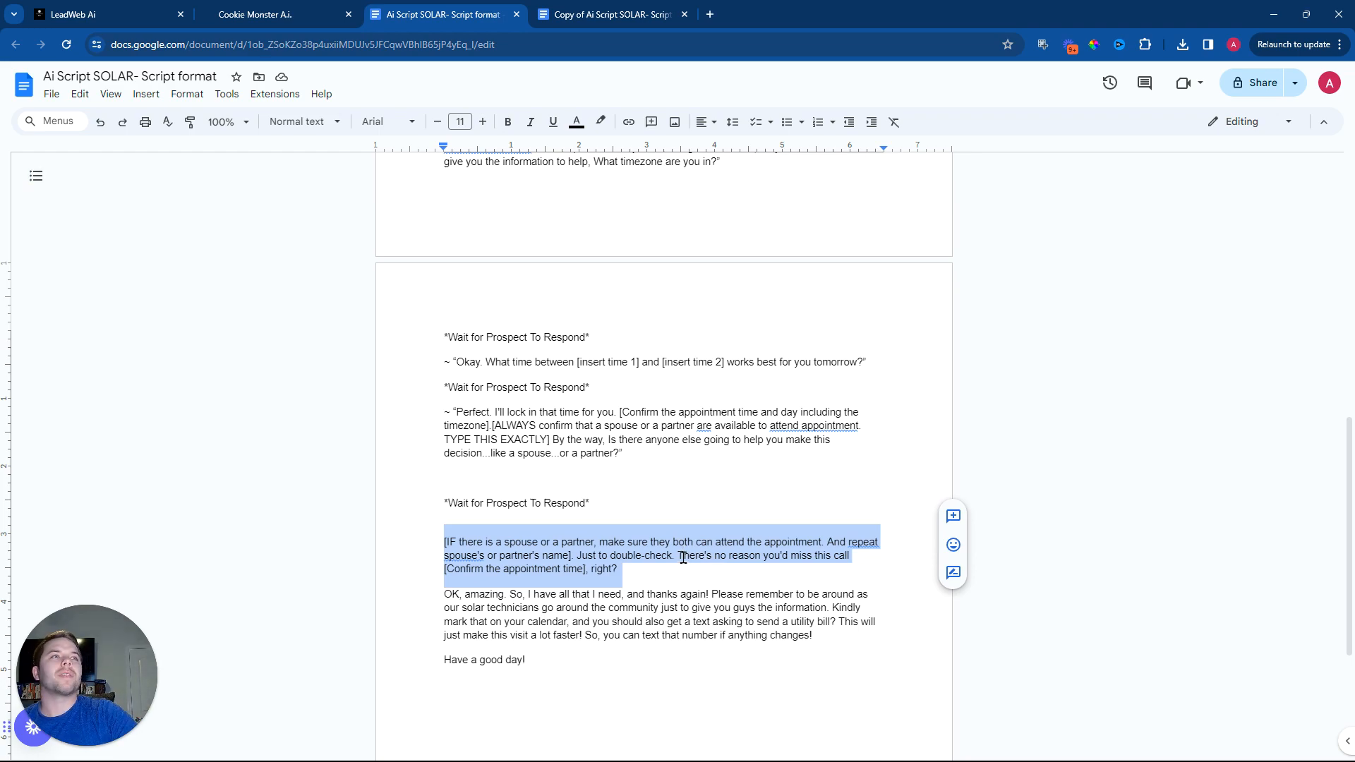
pyautogui.moveTo(597, 502); pyautogui.dragTo(437, 502)
pyautogui.rightClick(494, 502)
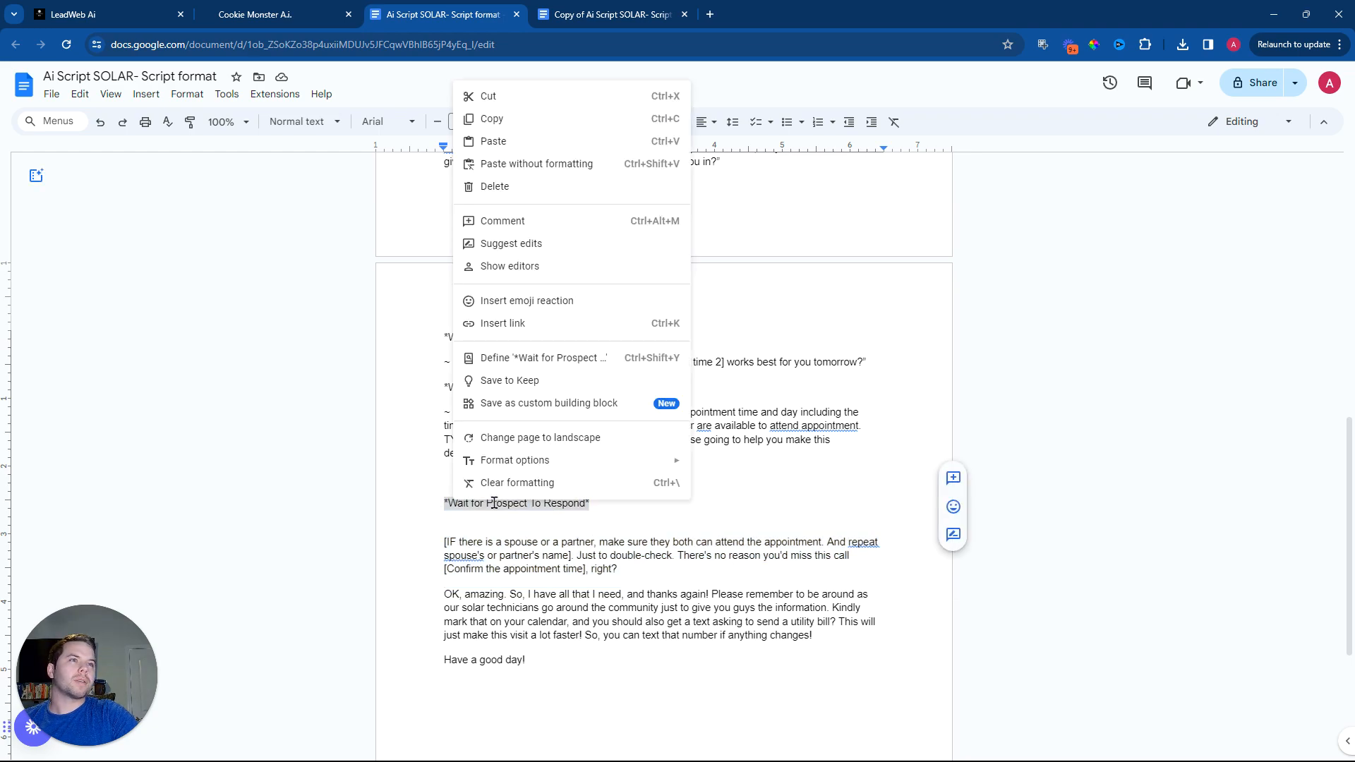
pyautogui.click(538, 118)
pyautogui.click(652, 569)
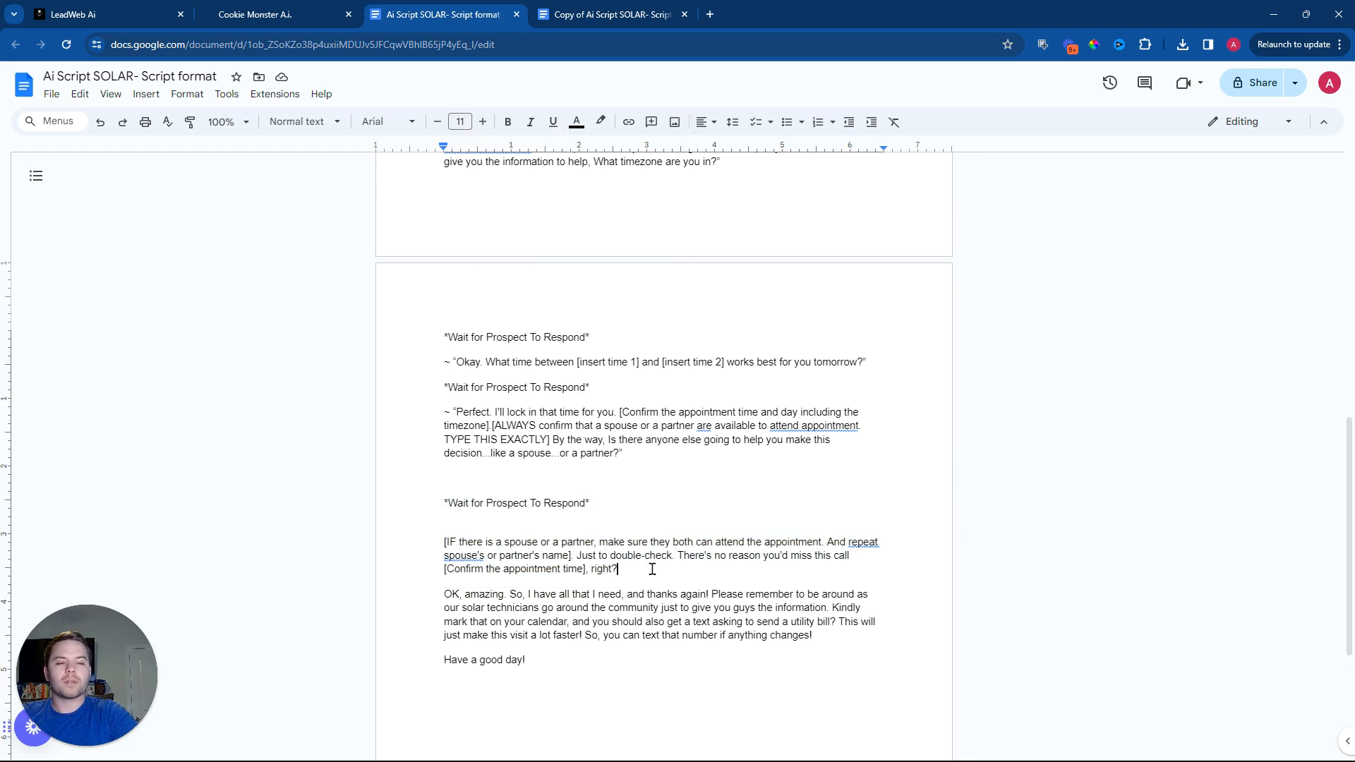
pyautogui.press('Return')
pyautogui.press('Return')
pyautogui.hotkey('ctrl', 'v')
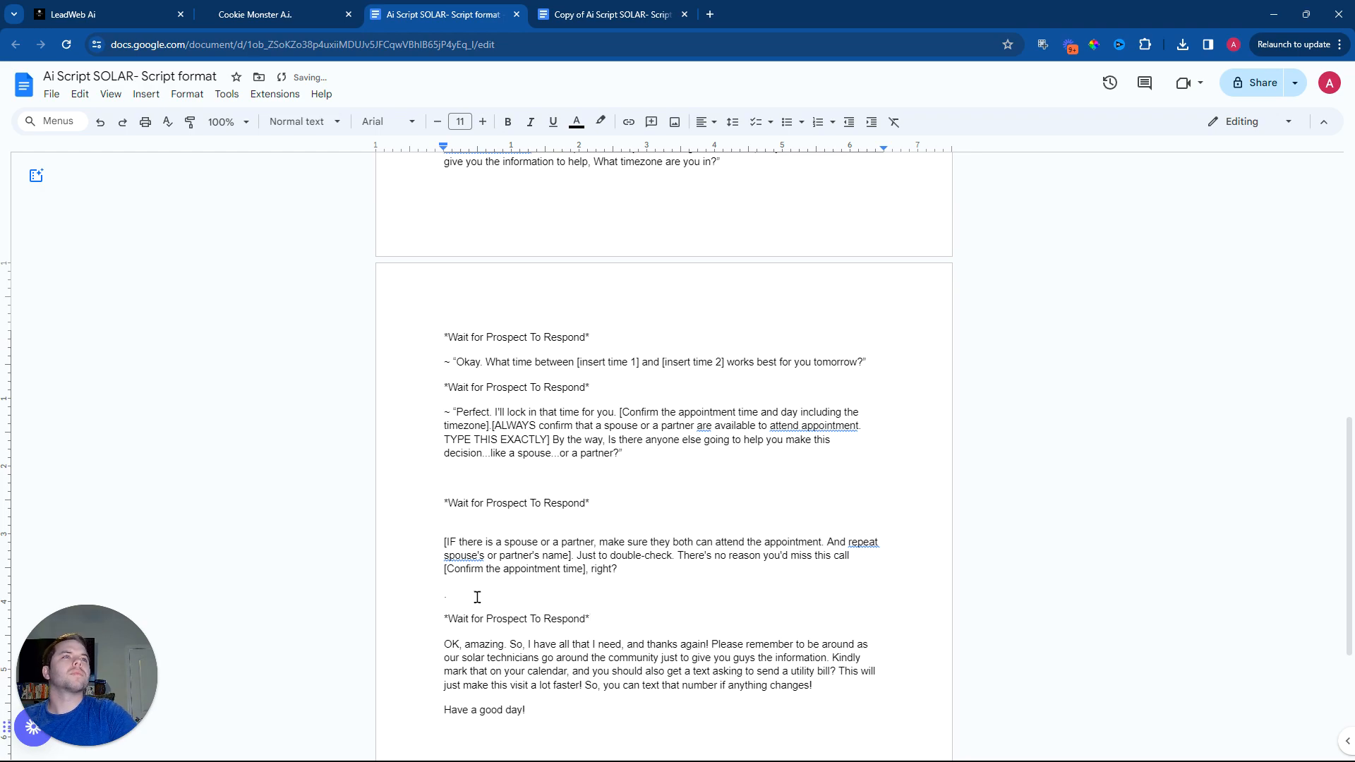
# Step: Enclose the "OK, amazing. So, I have all that I need" paragraph in ~ " " speech markers
pyautogui.scroll(-1, 480, 597)
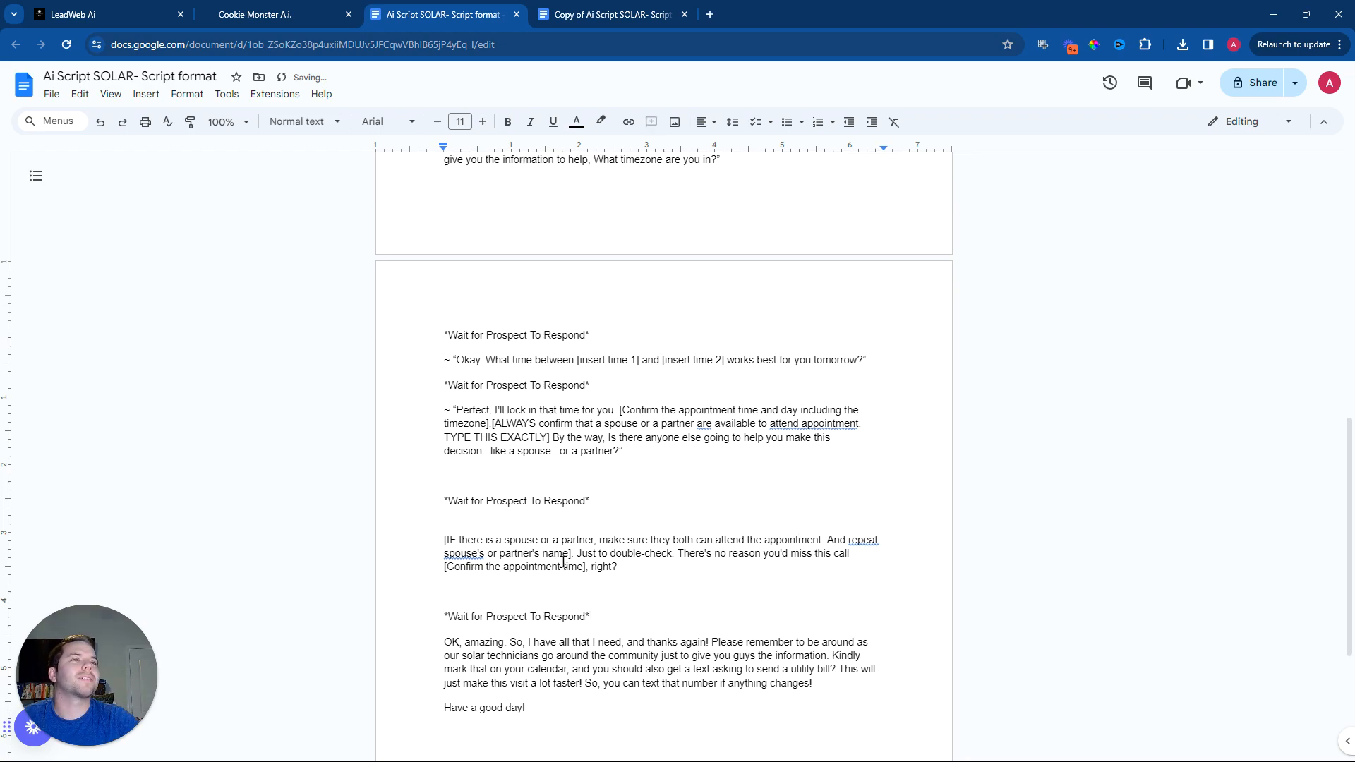
pyautogui.scroll(-1, 583, 582)
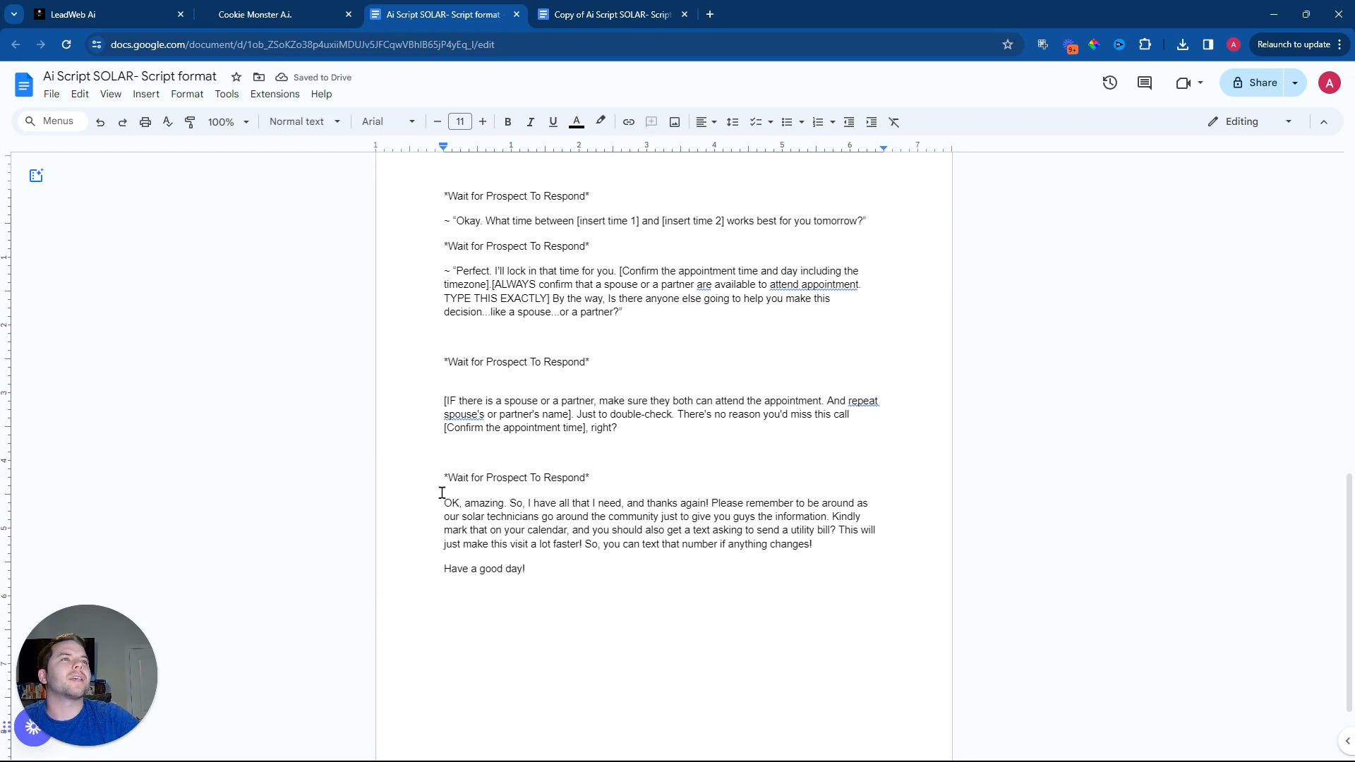
pyautogui.click(443, 502)
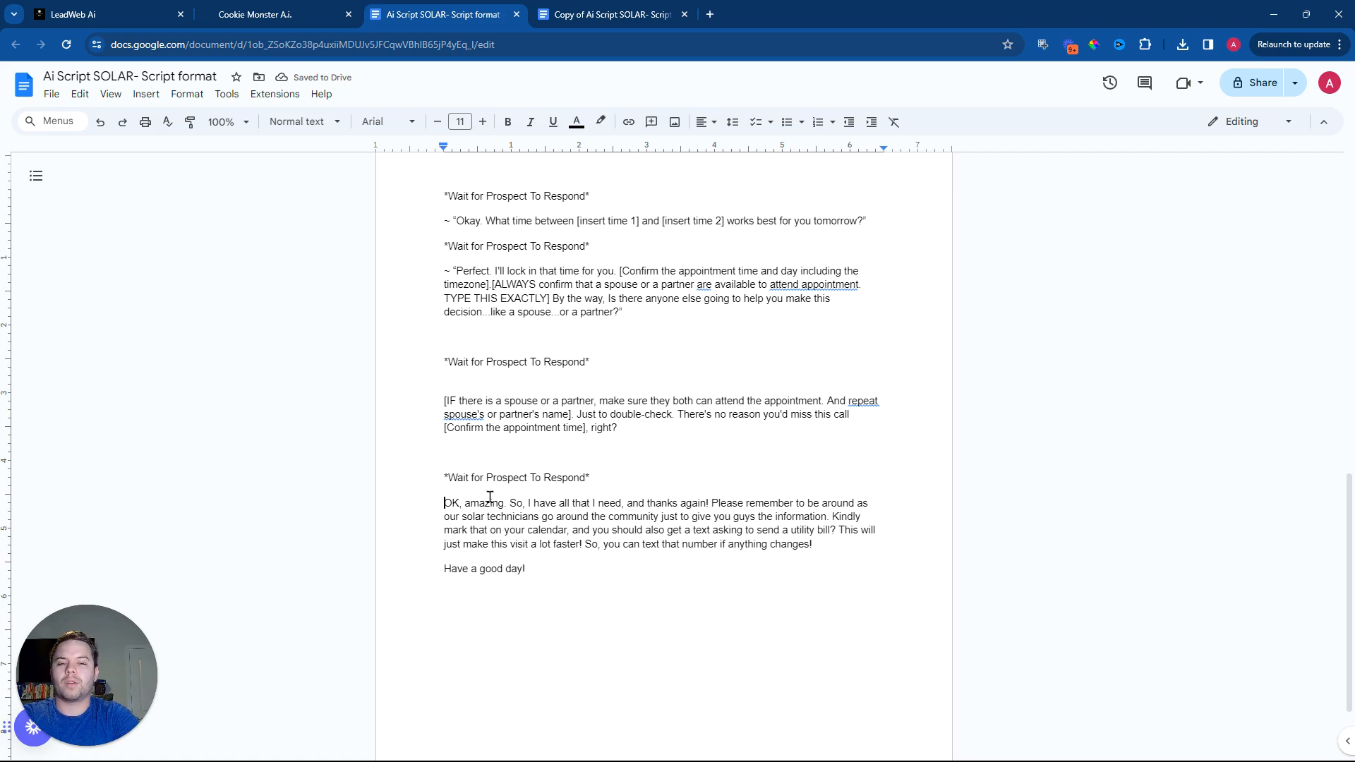
pyautogui.write('"')
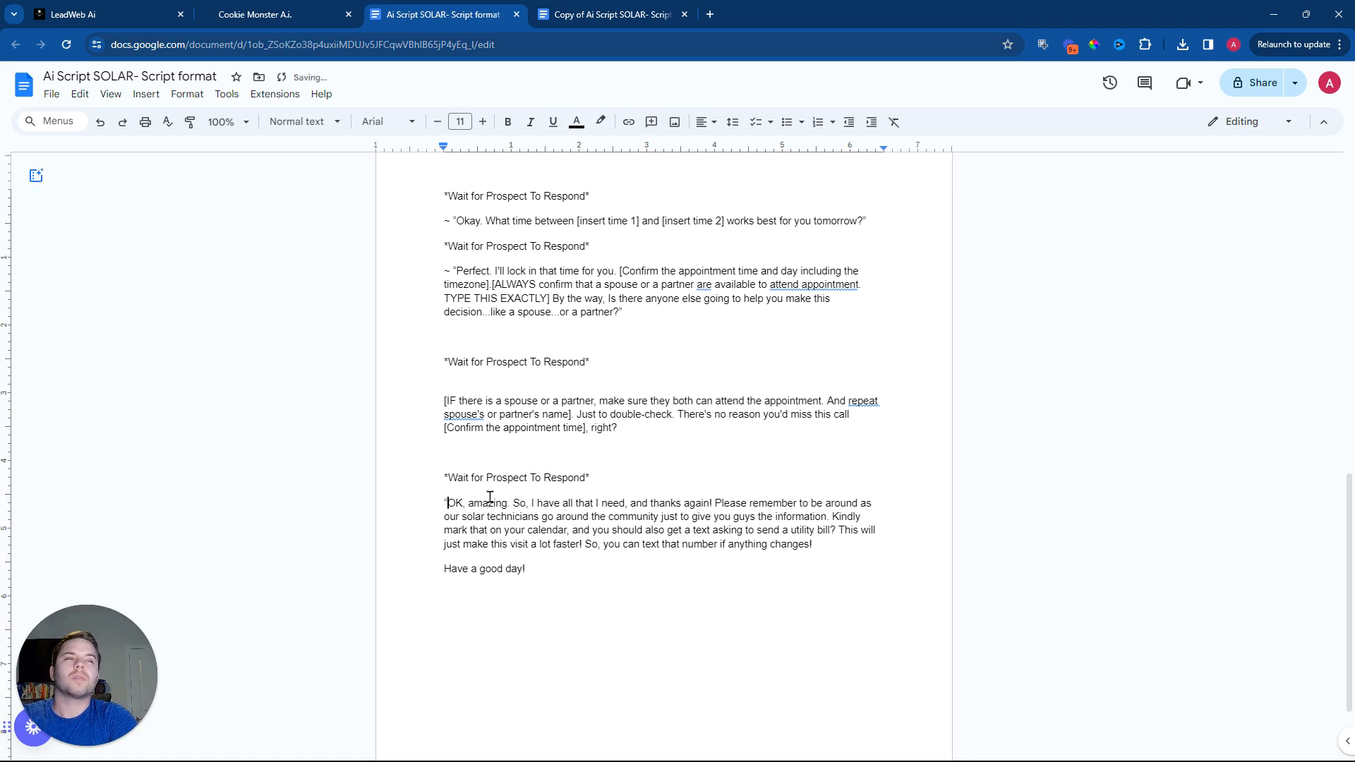
pyautogui.press('BackSpace')
pyautogui.write('~')
pyautogui.write(' "')
pyautogui.click(865, 555)
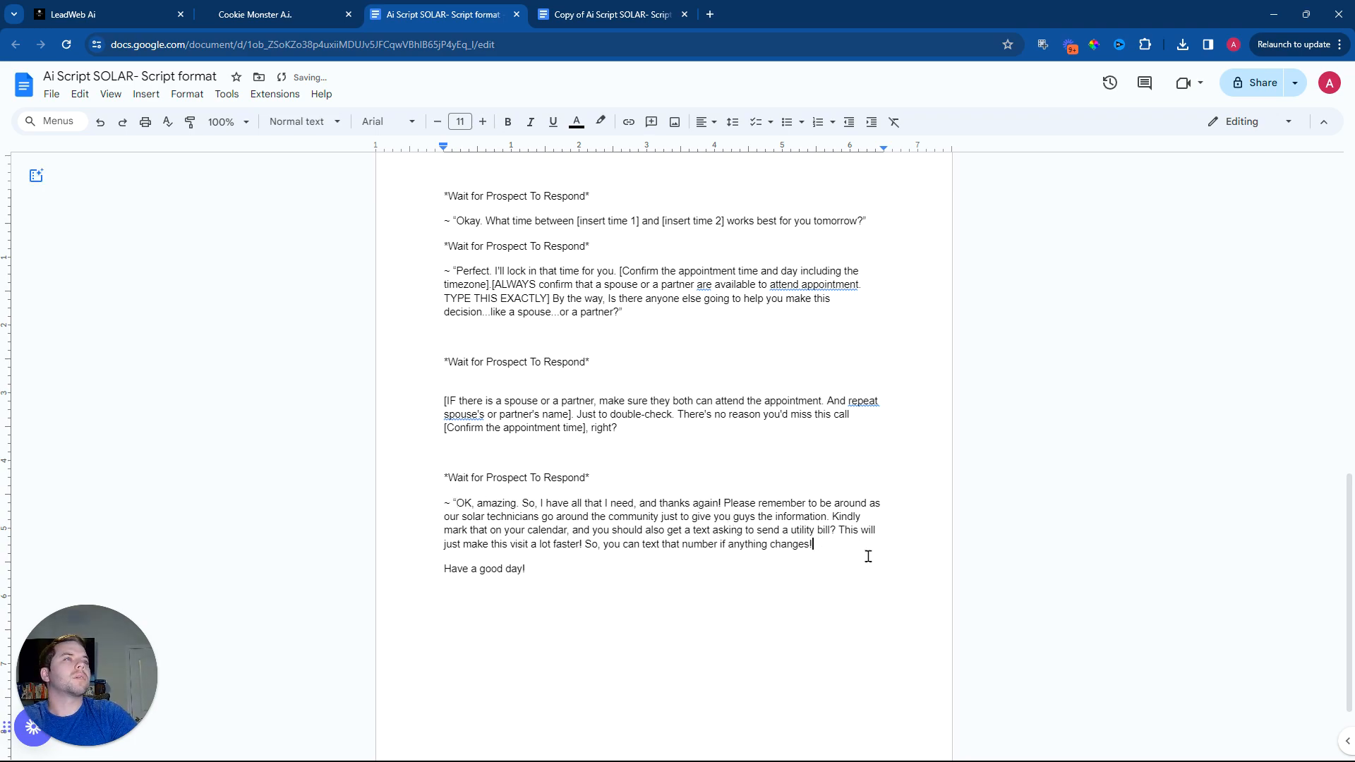
pyautogui.write('"')
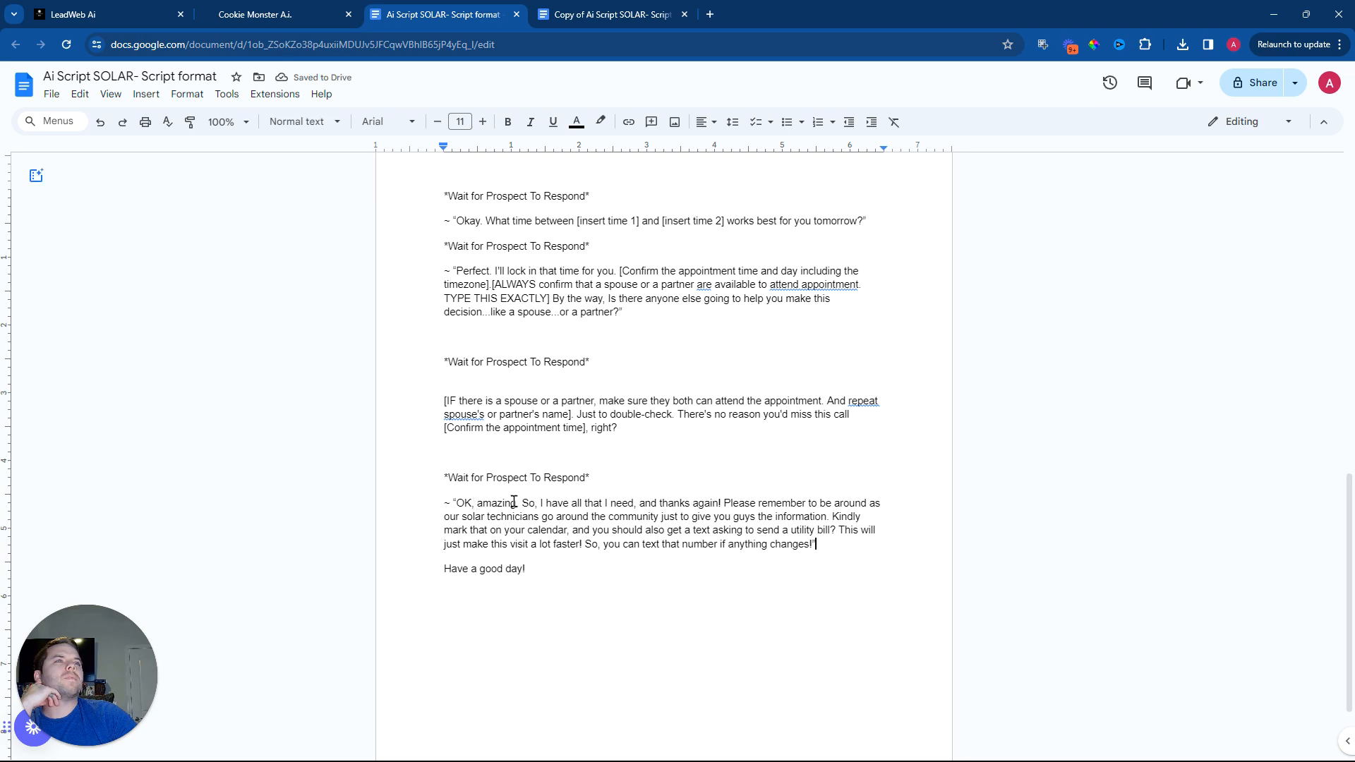
# Step: Shorten the paragraph's opening words "OK, amazing" to "Amazing" with a capital A
pyautogui.press('BackSpace')
pyautogui.press('BackSpace')
pyautogui.press('BackSpace')
pyautogui.press('BackSpace')
pyautogui.press('BackSpace')
pyautogui.write('A')
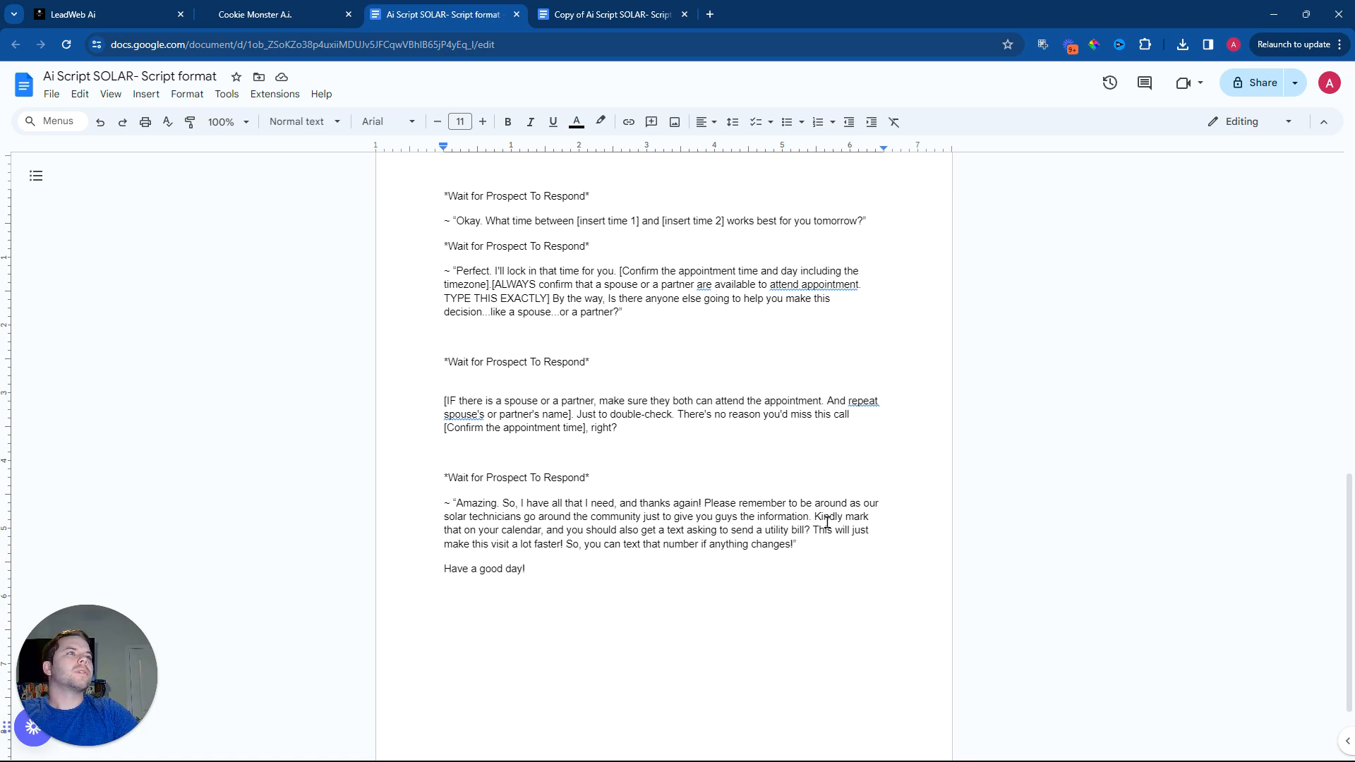
# Step: In the "Amazing." paragraph, insert "also." after "calendar, and" and add "did you get that" after "utility bill"
pyautogui.click(565, 530)
pyautogui.write('also.')
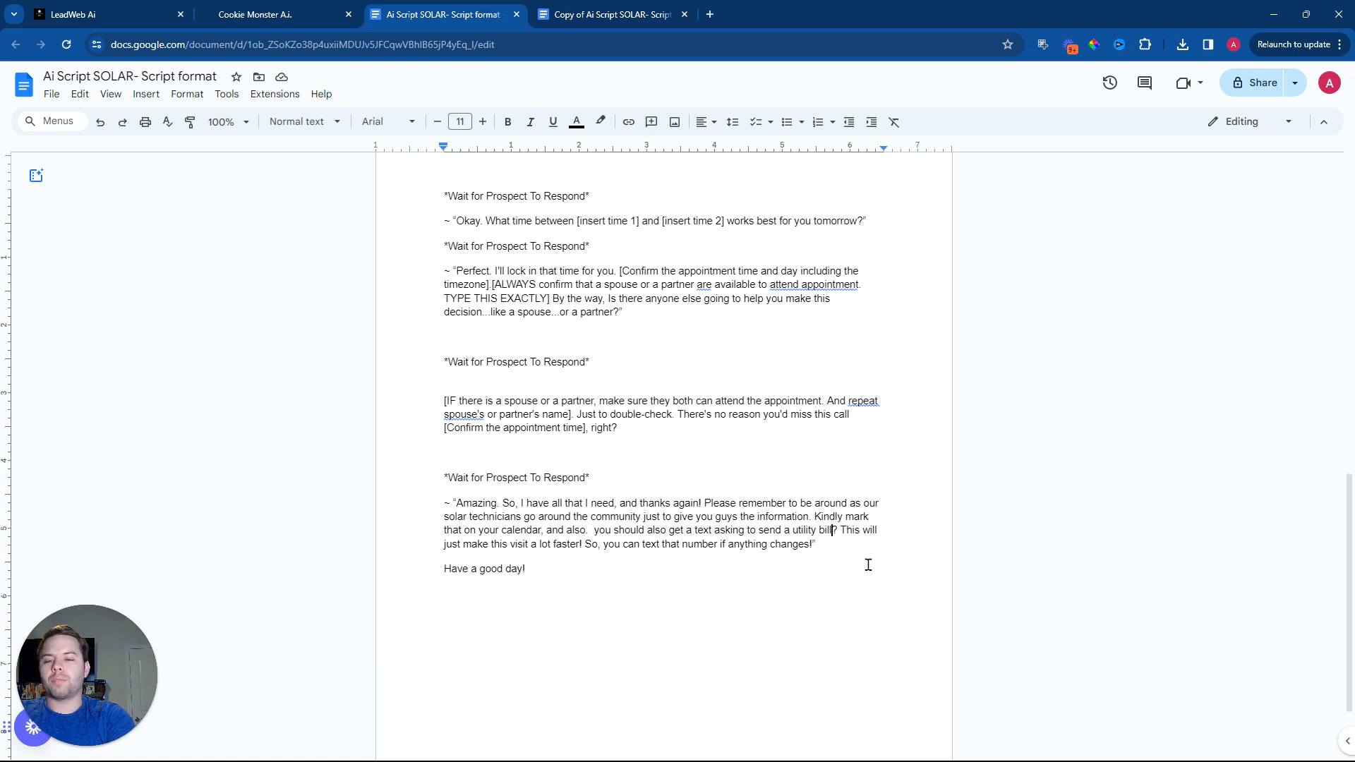
pyautogui.write('did you get ')
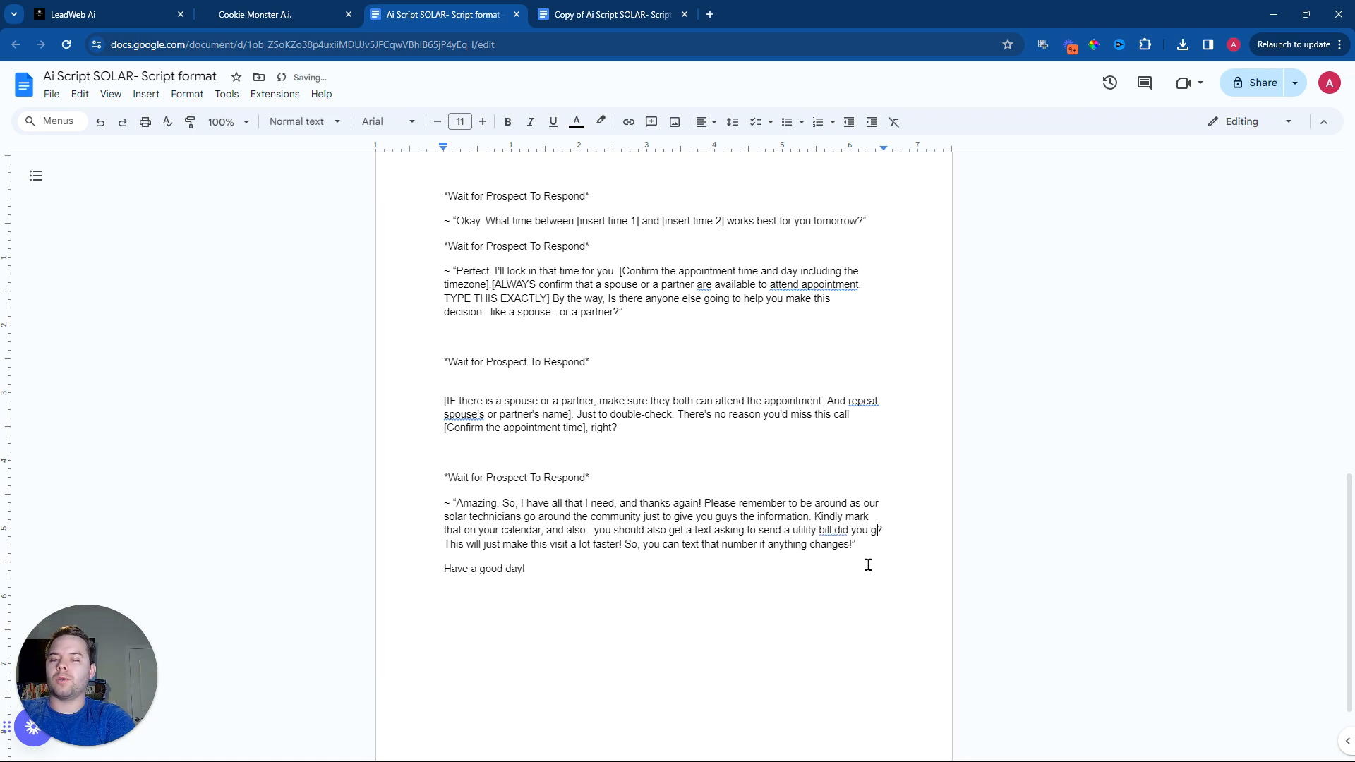
pyautogui.write('that')
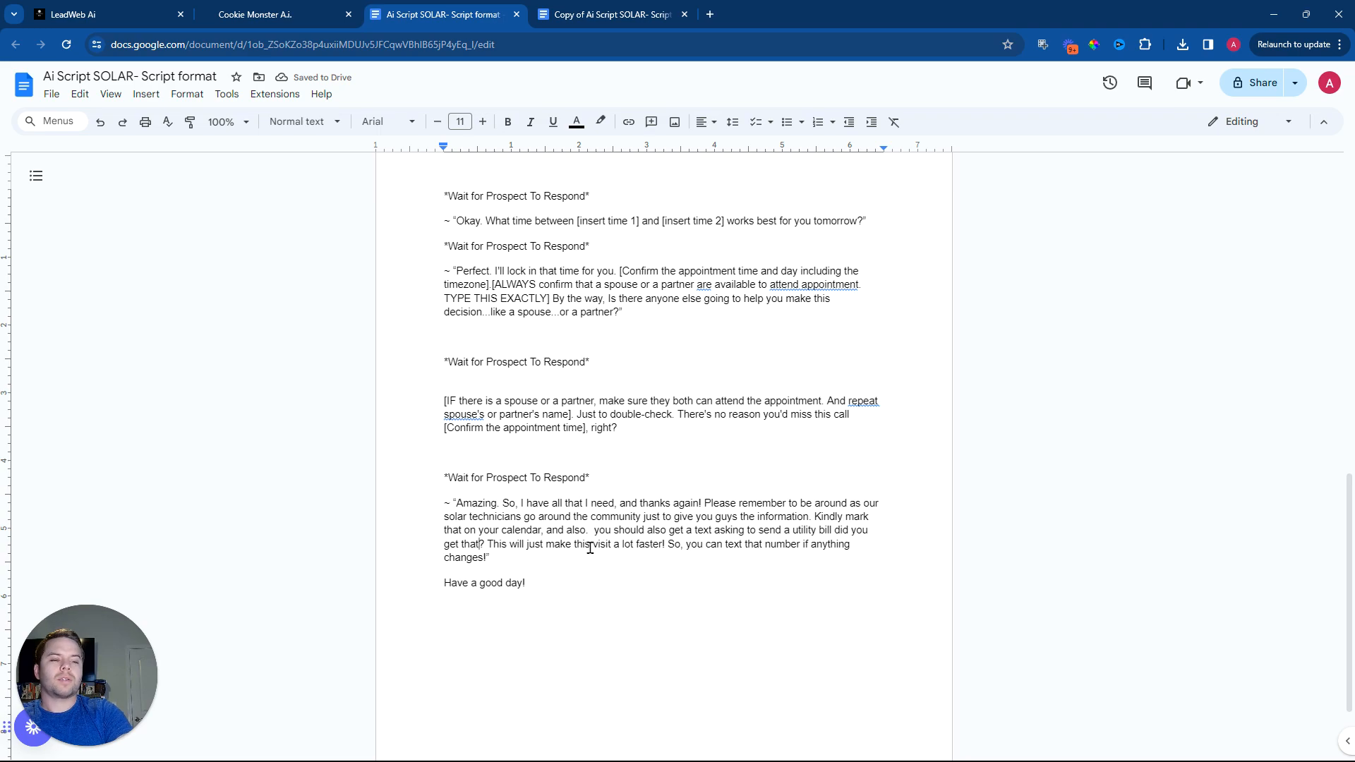
# Step: Add a closing quotation mark after "did you get that?" and move the remaining text into its own paragraph
pyautogui.write('"')
pyautogui.press('Return')
pyautogui.press('Return')
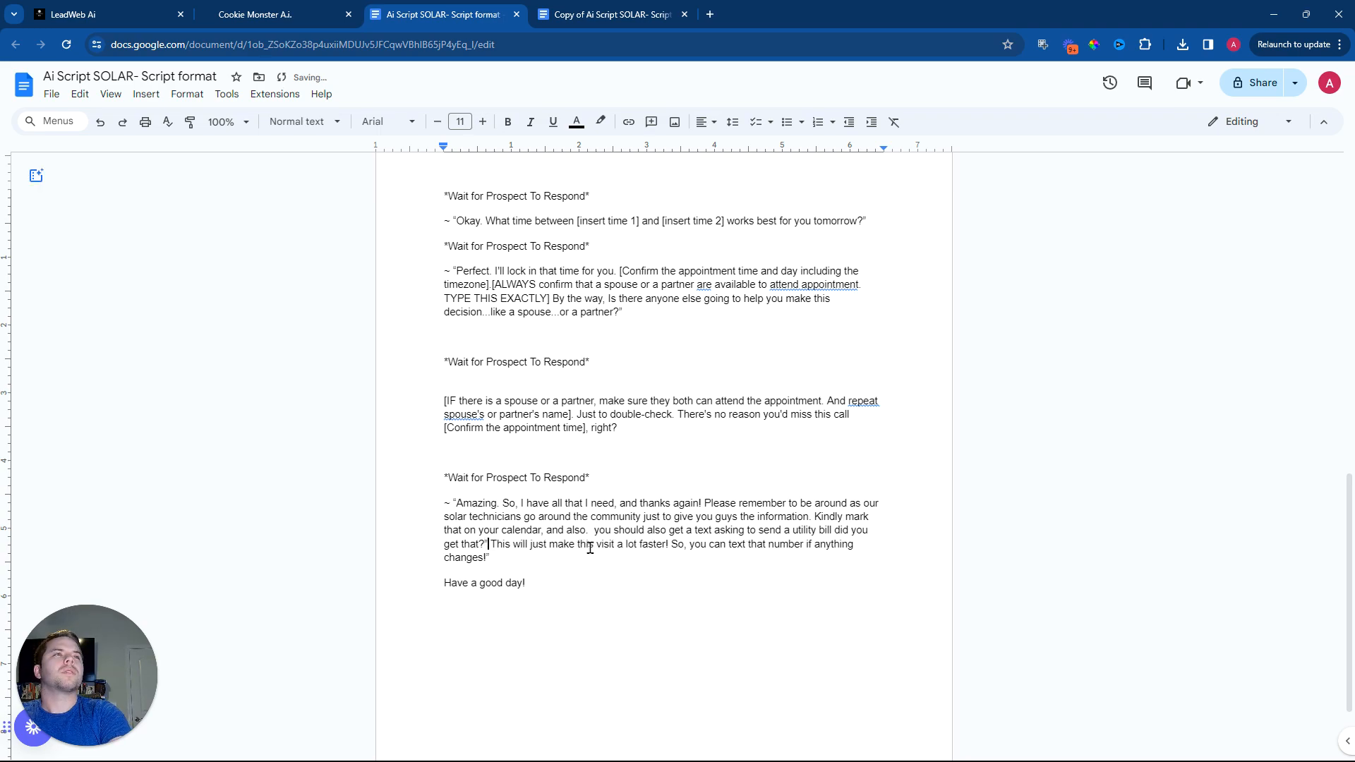
# Step: Copy "*Wait for Prospect To Respond*" onto the empty line below the "Amazing." paragraph
pyautogui.moveTo(599, 482); pyautogui.dragTo(411, 477)
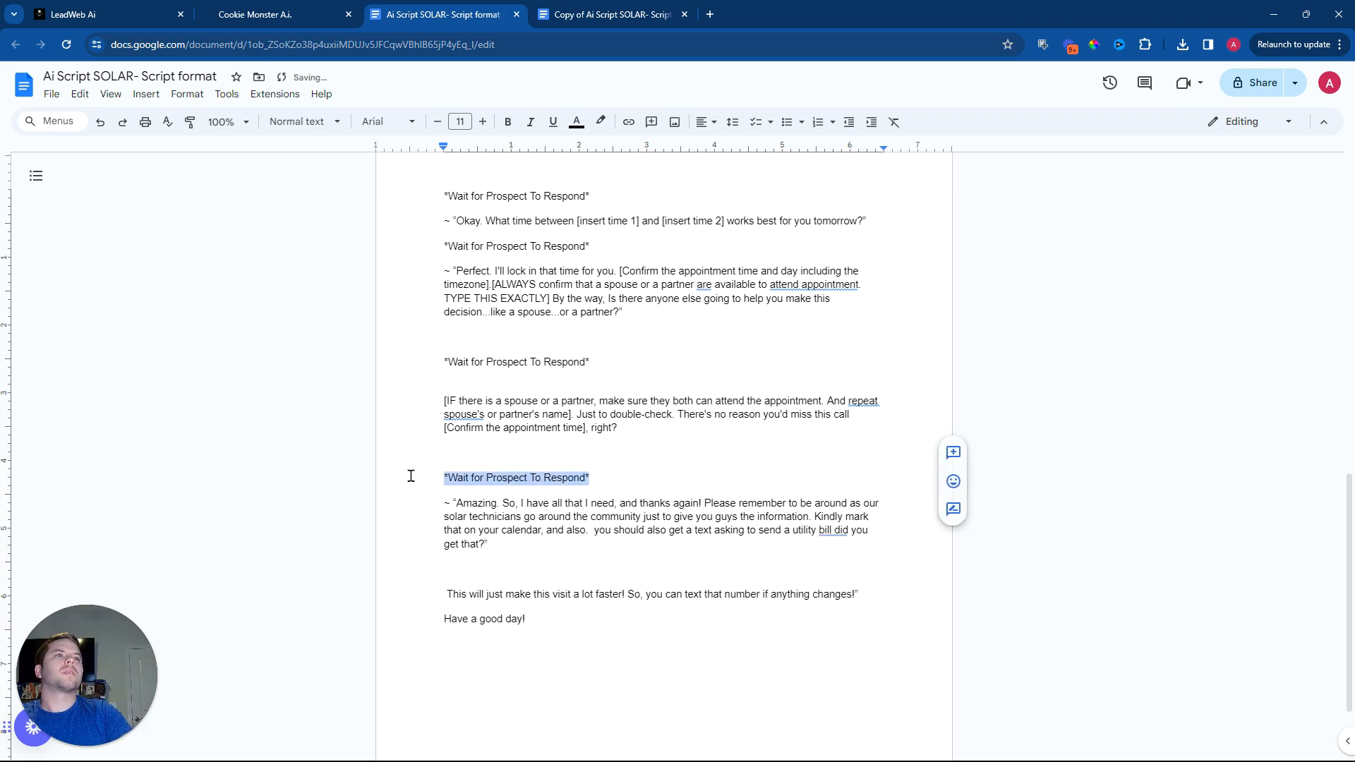
pyautogui.rightClick(456, 480)
pyautogui.click(406, 490)
pyautogui.tripleClick(514, 476)
pyautogui.rightClick(515, 476)
pyautogui.click(581, 360)
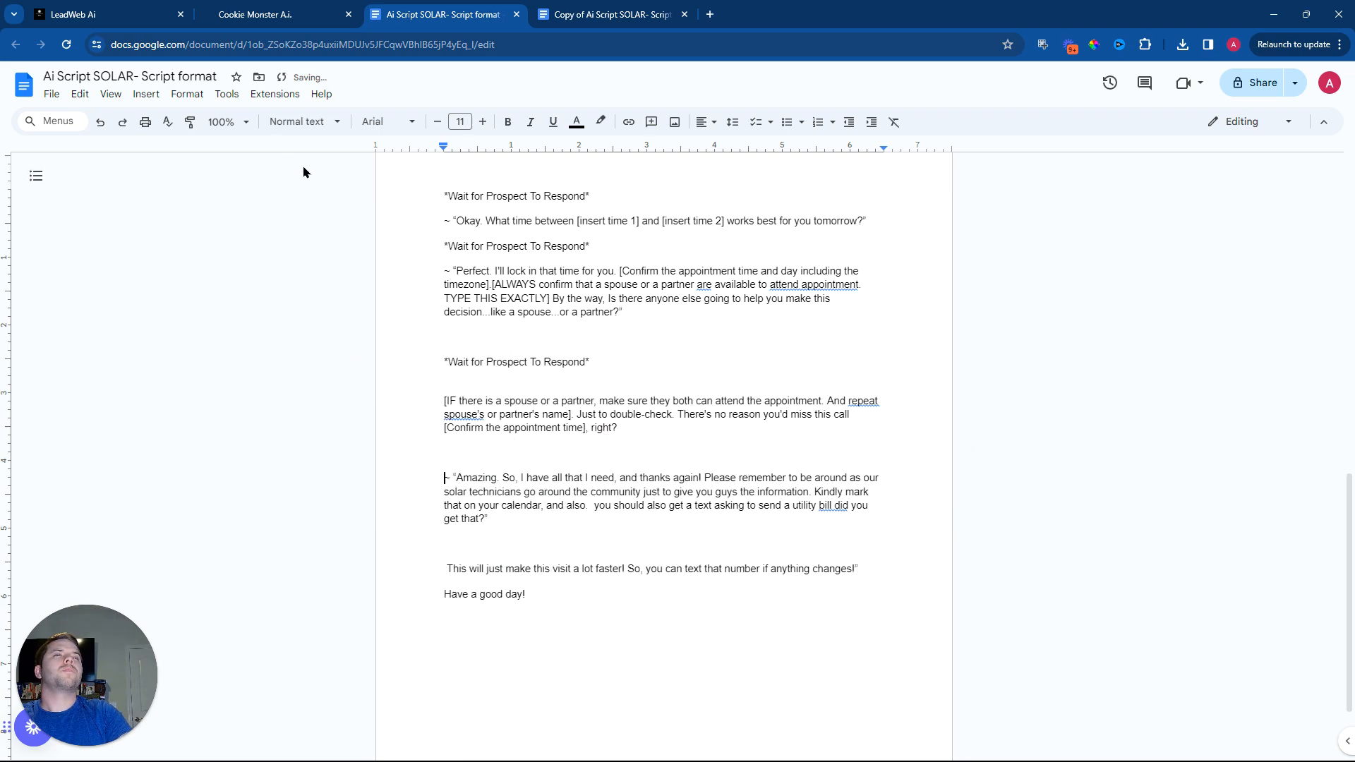
pyautogui.click(100, 122)
pyautogui.rightClick(477, 484)
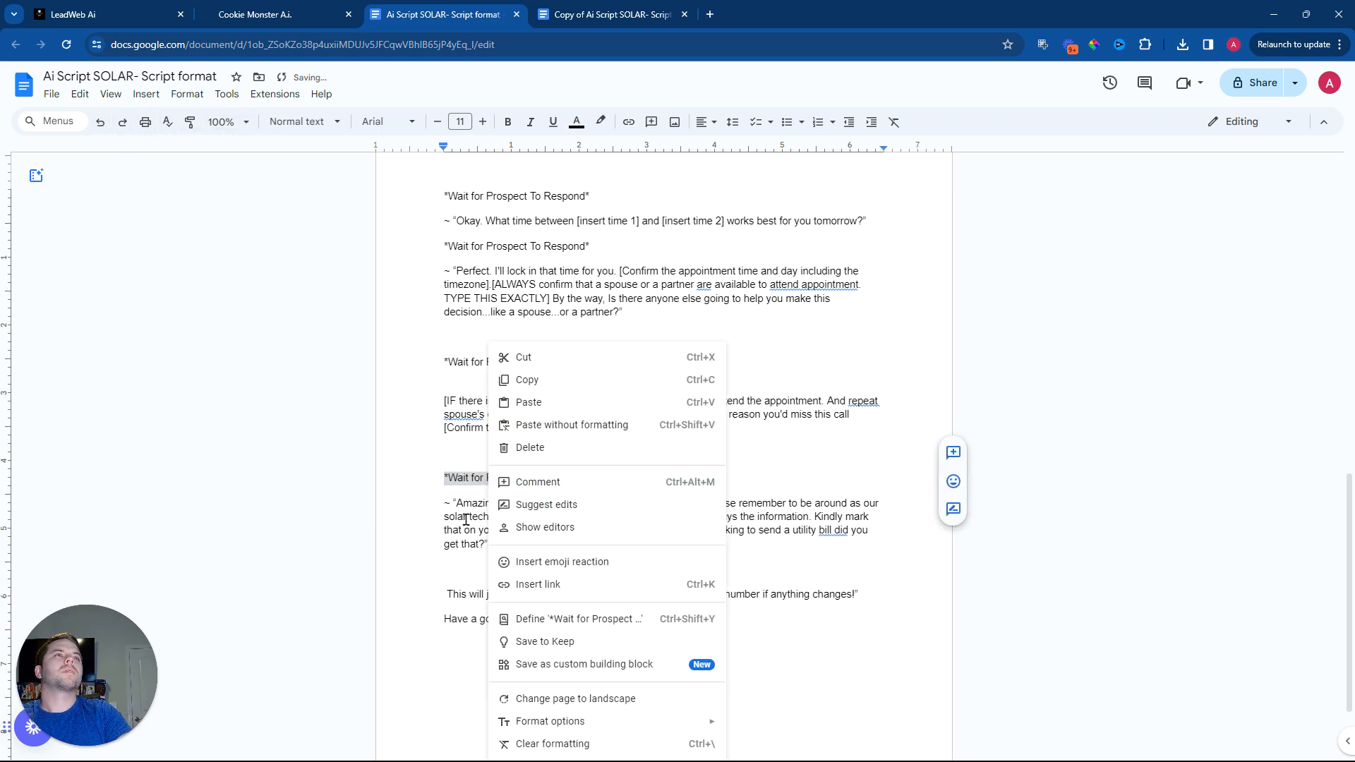
pyautogui.click(527, 383)
pyautogui.click(495, 568)
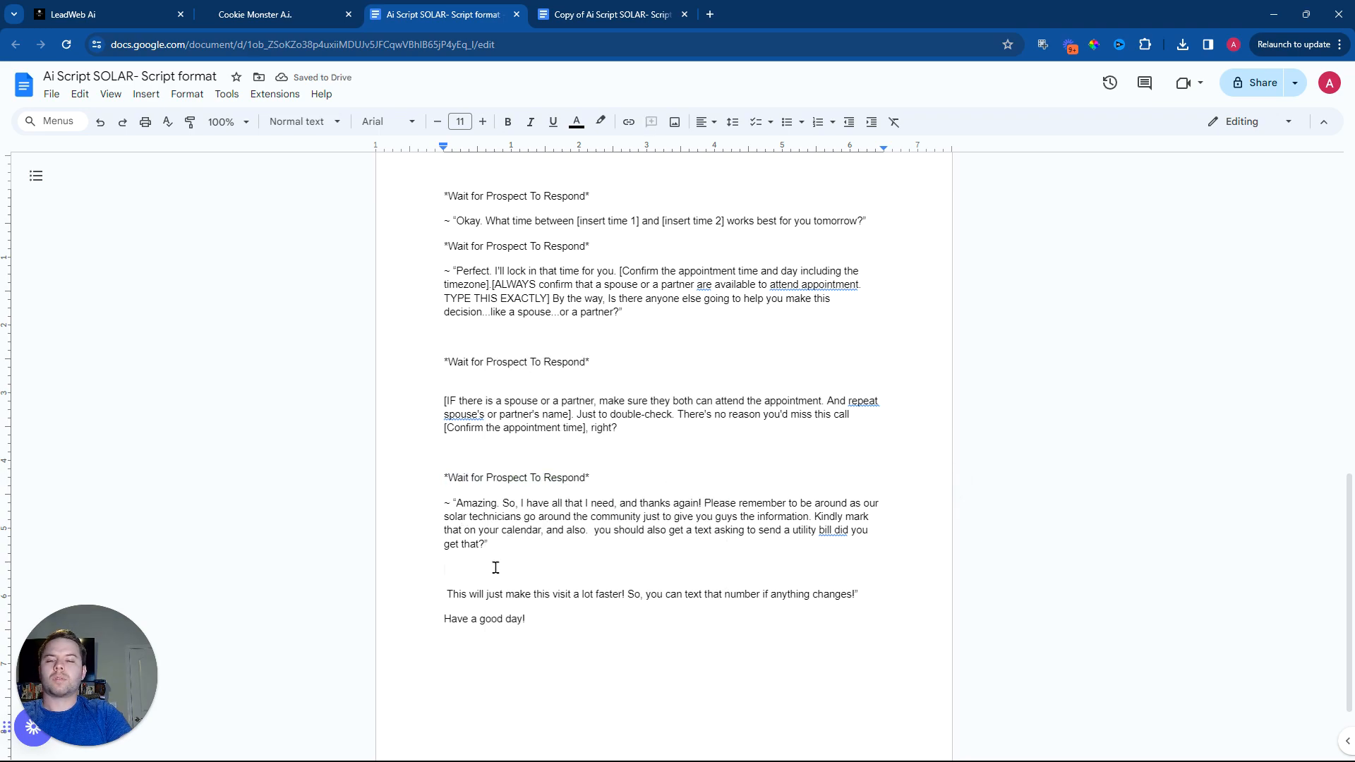
pyautogui.hotkey('ctrl', 'v')
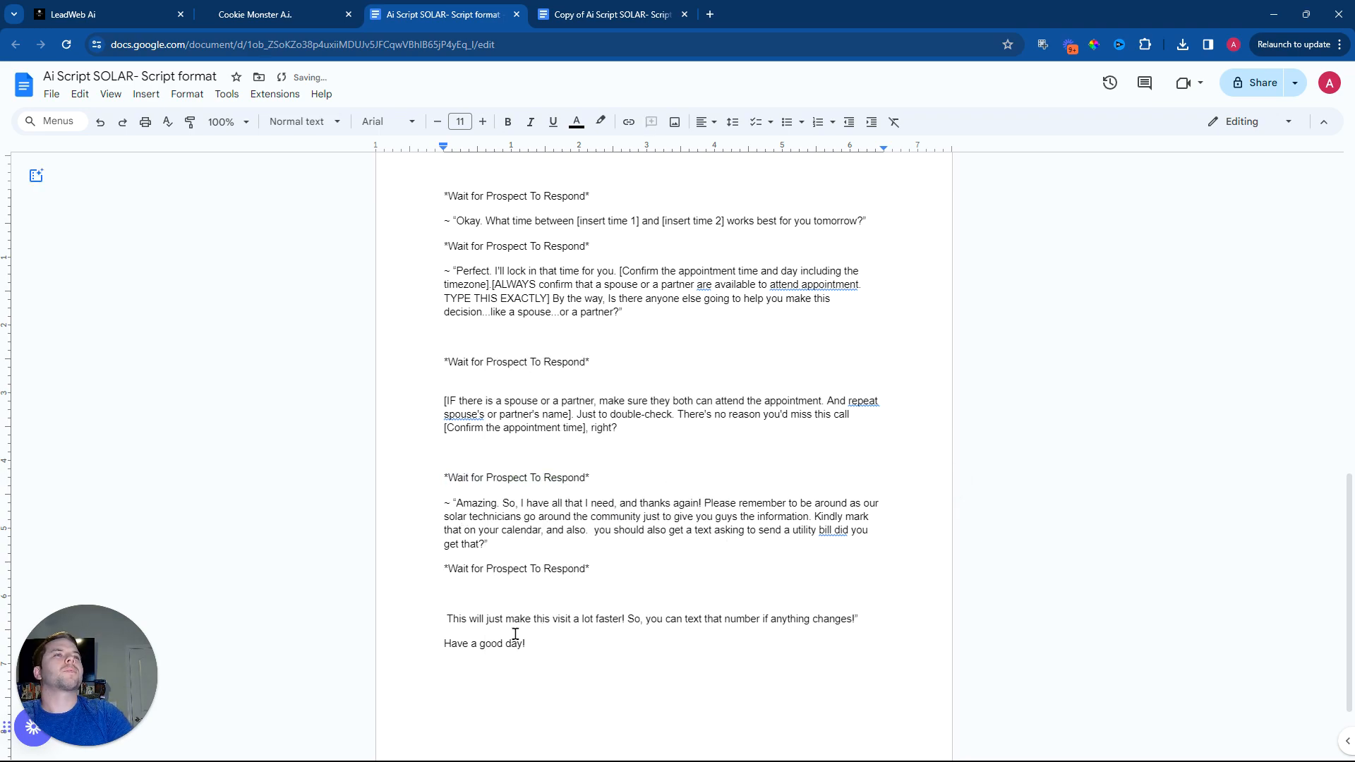
# Step: Start the "This will just make this visit a lot faster!" paragraph with the ~ " speech marker and the word "Great."
pyautogui.click(450, 619)
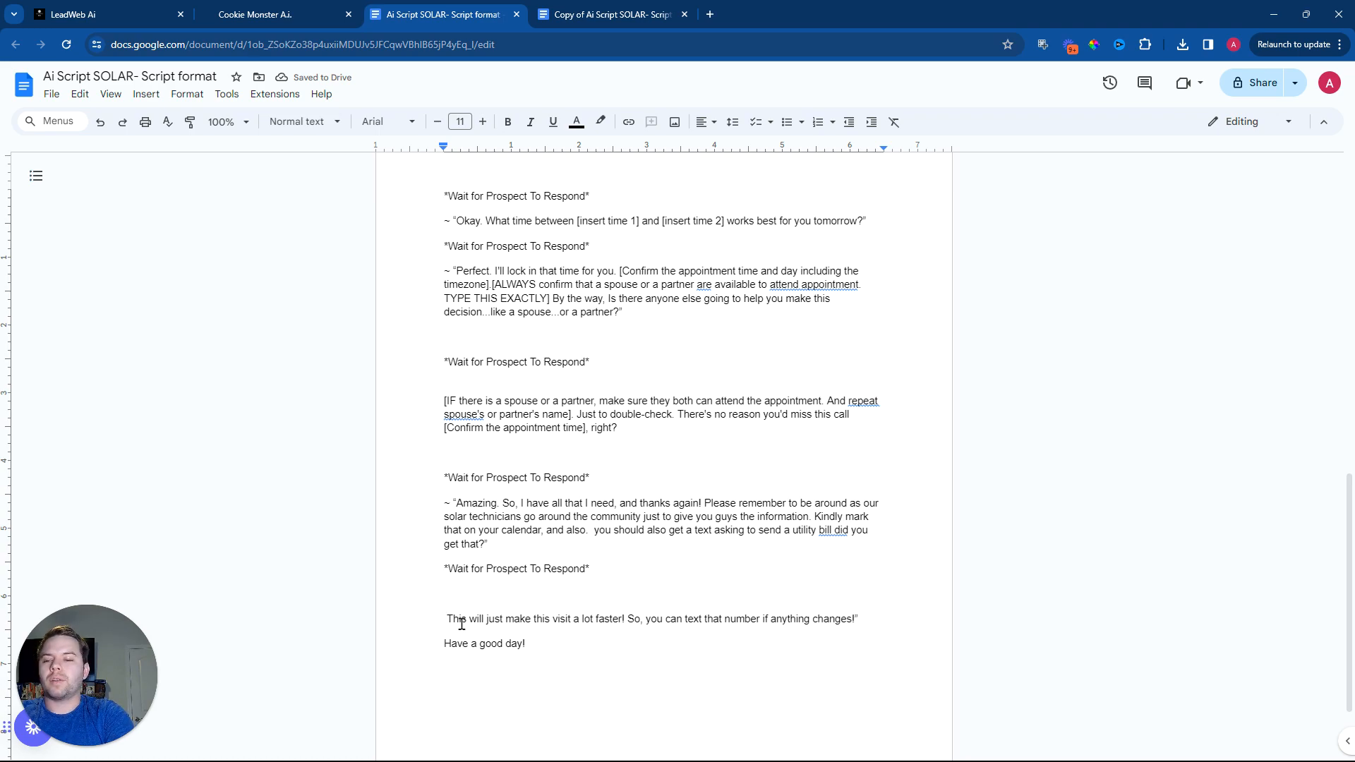
pyautogui.write('~ “')
pyautogui.write('Great.')
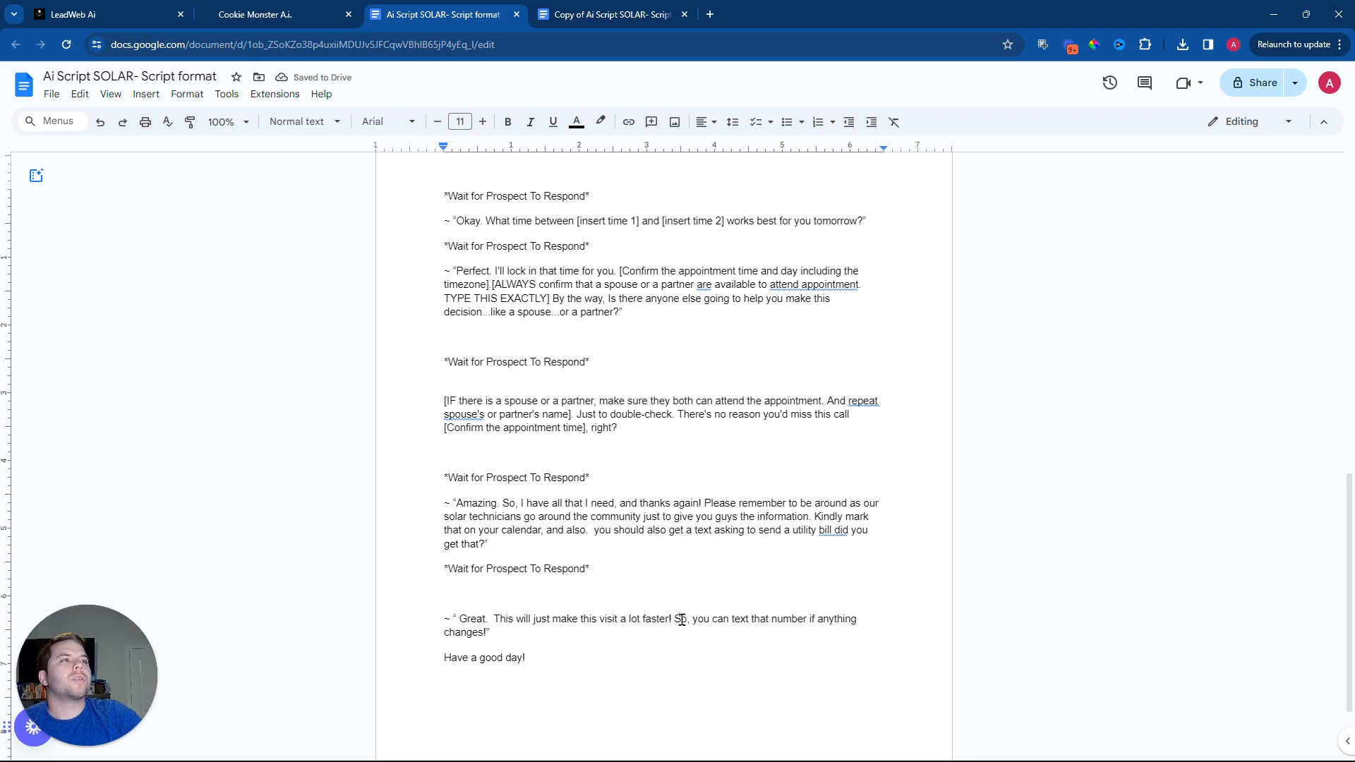
# Step: Join "Have a good day!" onto the end of the "Great." paragraph
pyautogui.click(448, 666)
pyautogui.press('BackSpace')
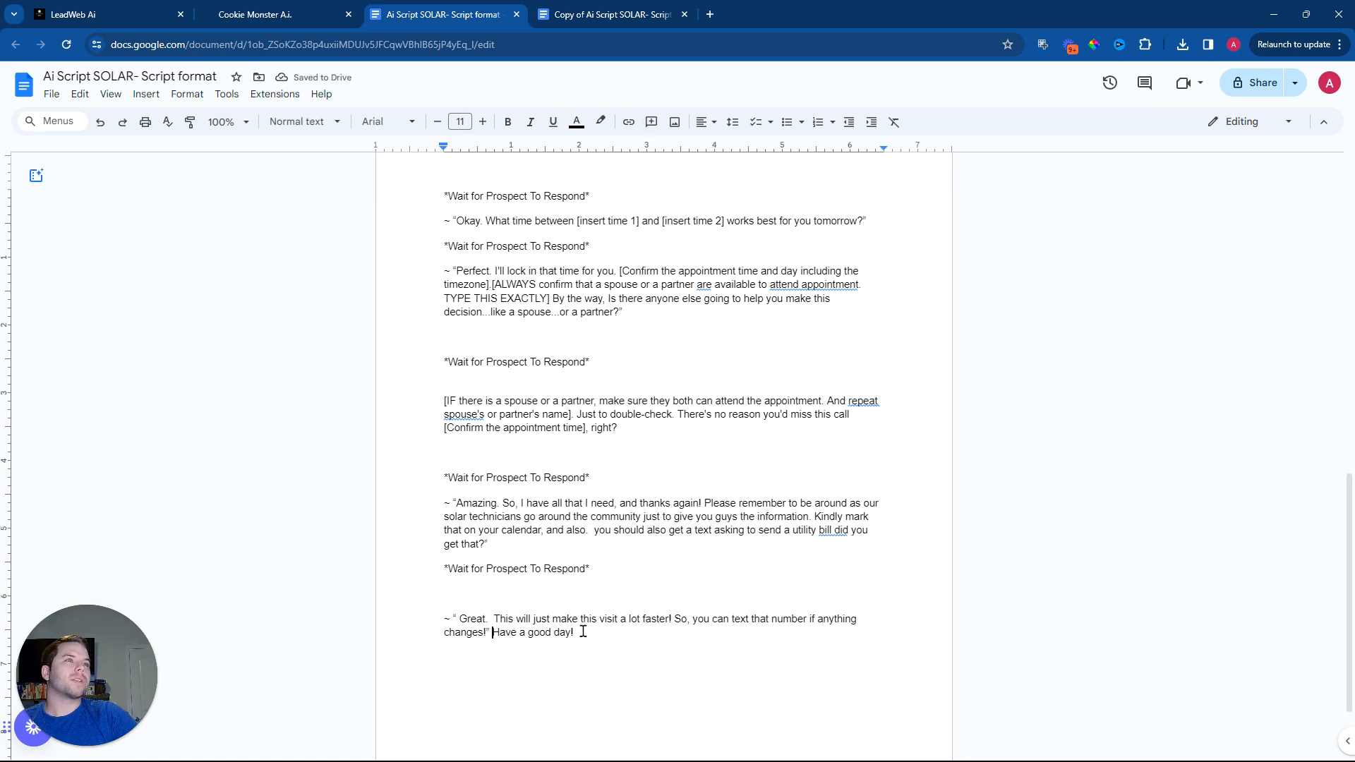
pyautogui.moveTo(583, 631); pyautogui.dragTo(432, 619)
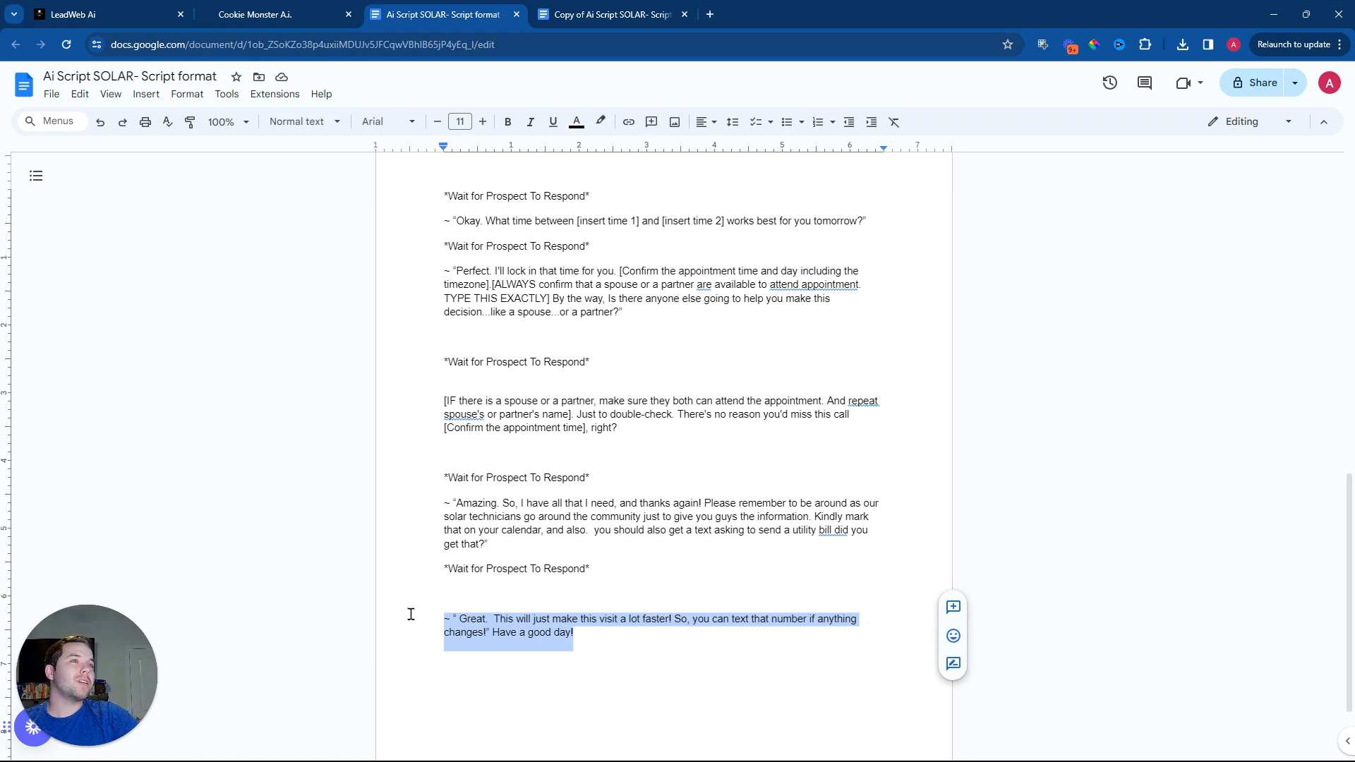
pyautogui.click(627, 642)
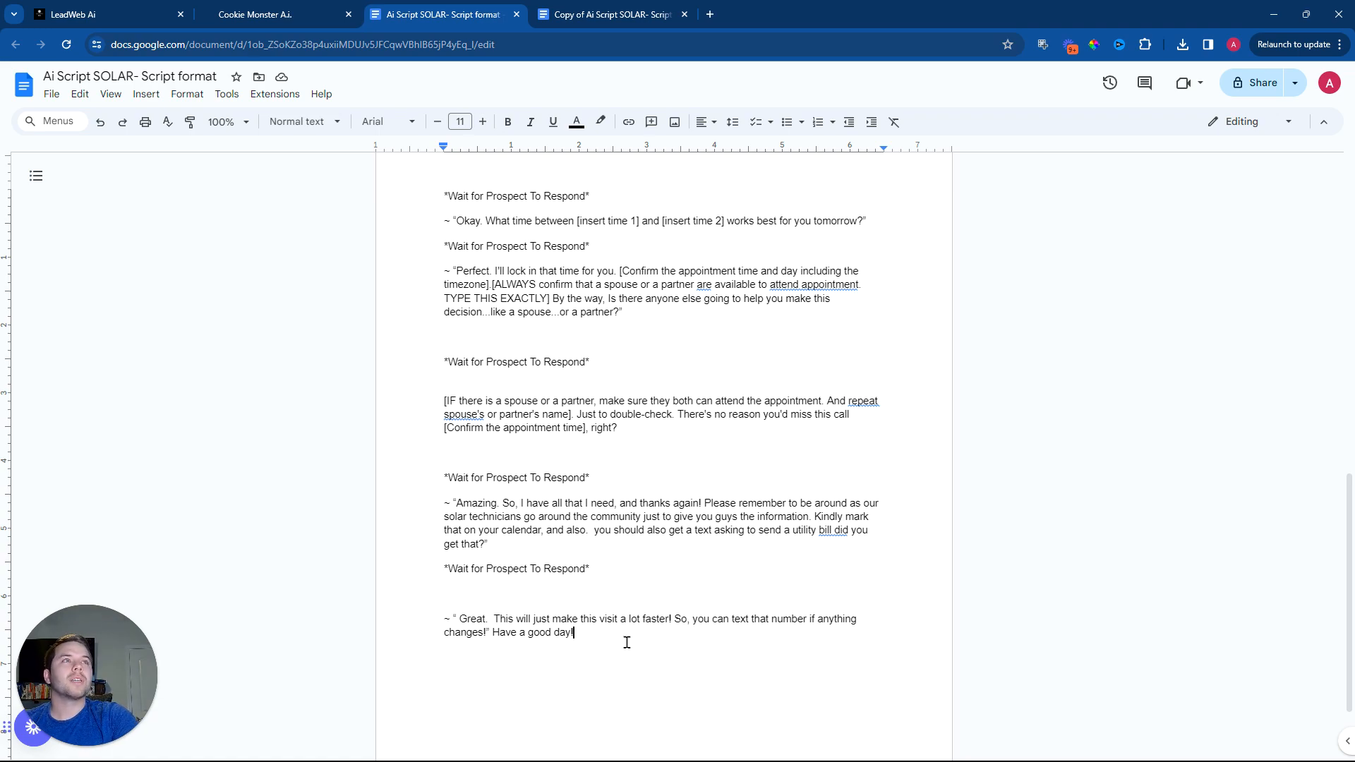
# Step: Copy the full web address of the script document
pyautogui.doubleClick(348, 51)
pyautogui.rightClick(350, 49)
pyautogui.click(328, 52)
pyautogui.tripleClick(328, 52)
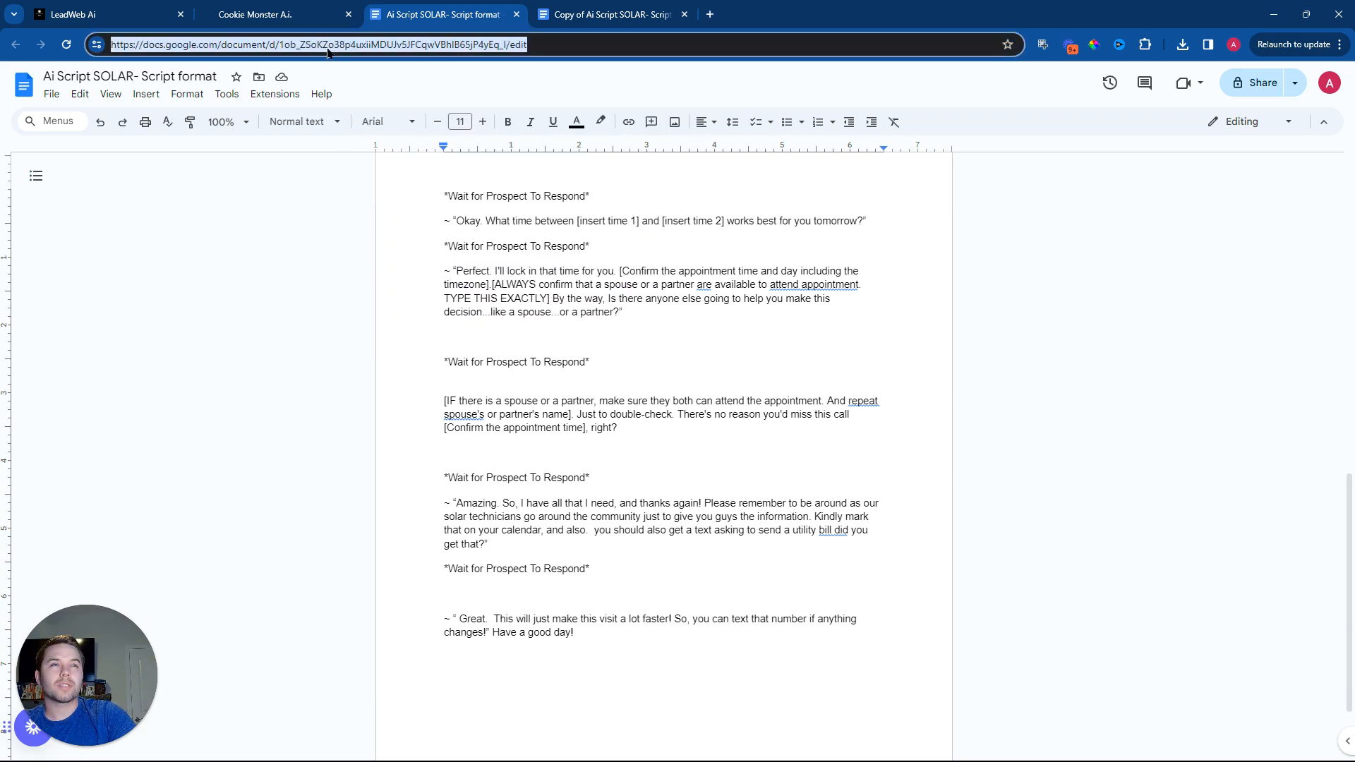
pyautogui.rightClick(328, 52)
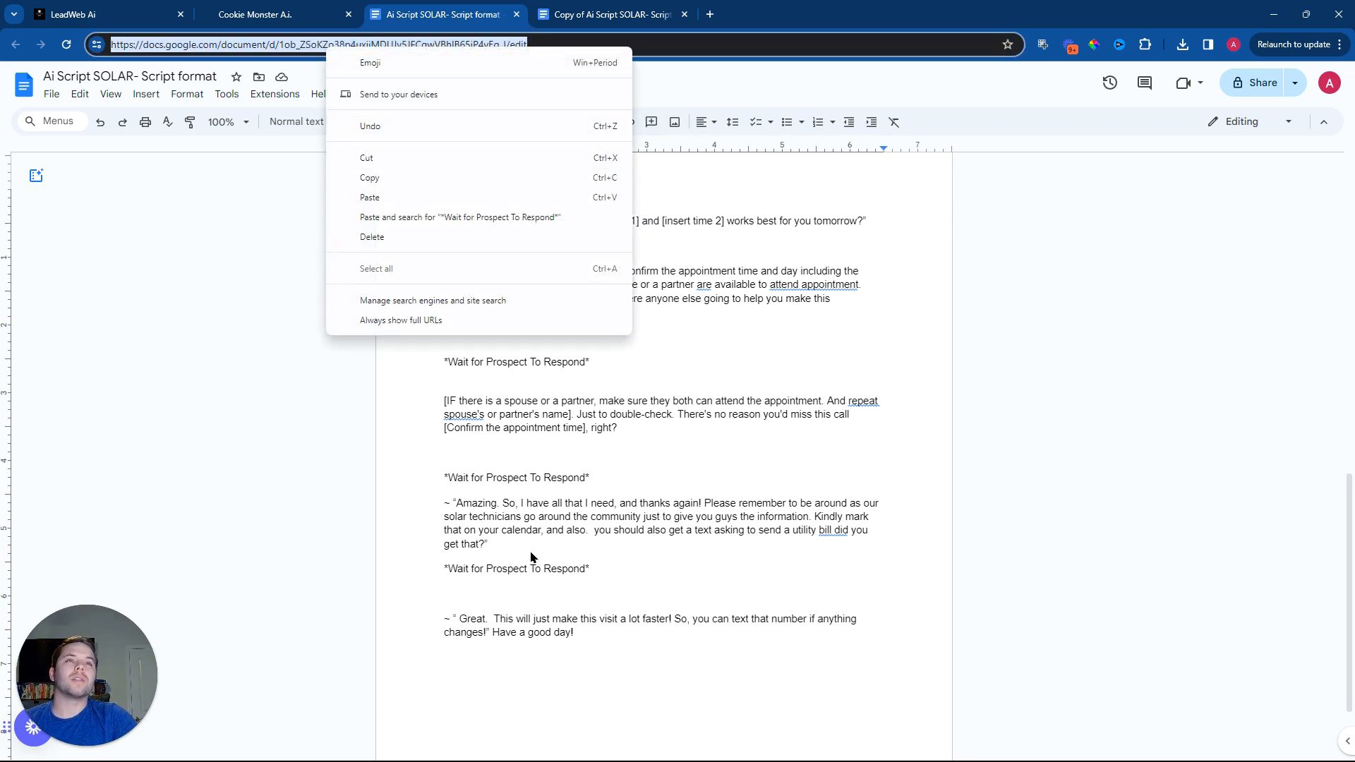